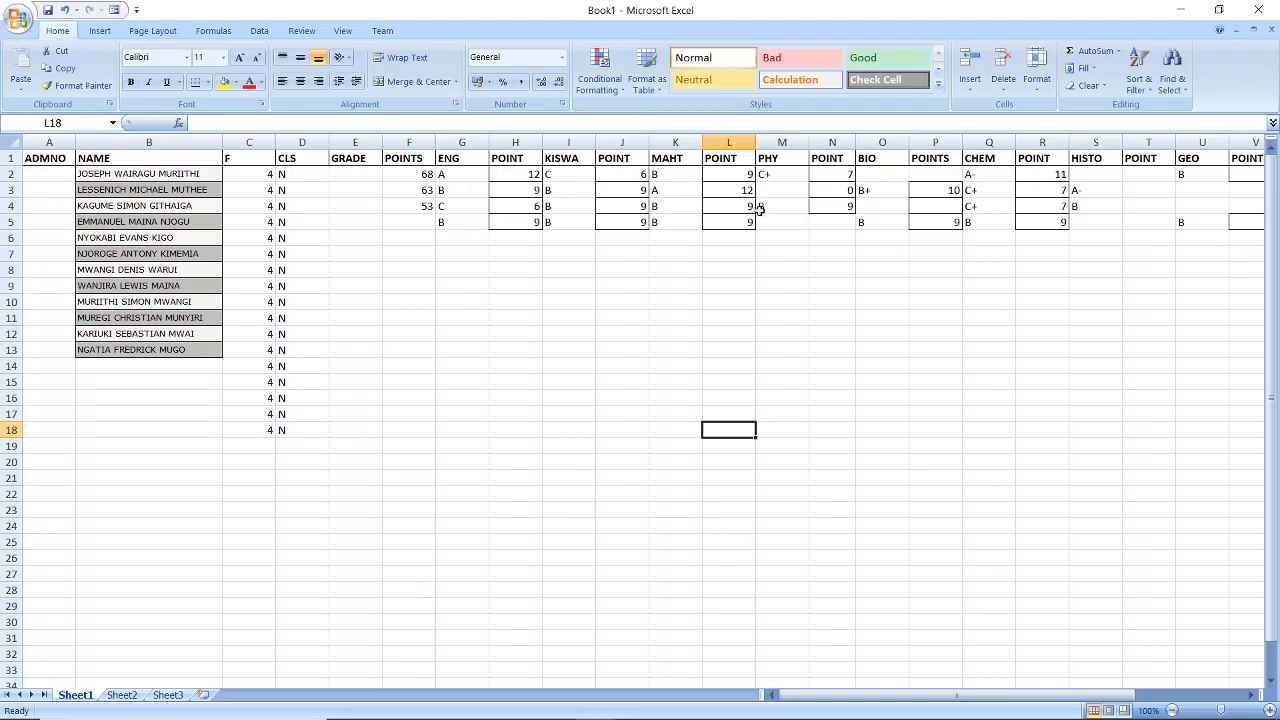
# Step: Copy the B+ grade from the BIO column (O3) and paste it into row 6 under ENG, KISWA and MAHT
pyautogui.click(882, 190)
pyautogui.rightClick(882, 190)
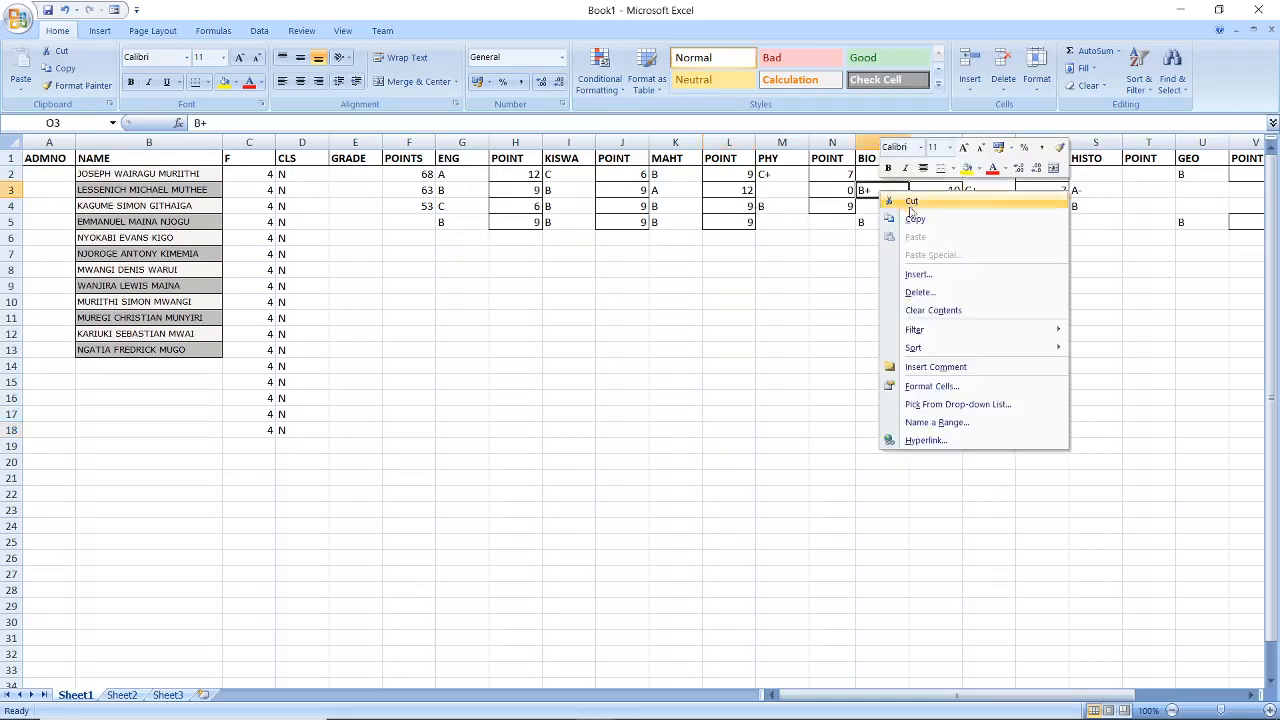
pyautogui.click(914, 222)
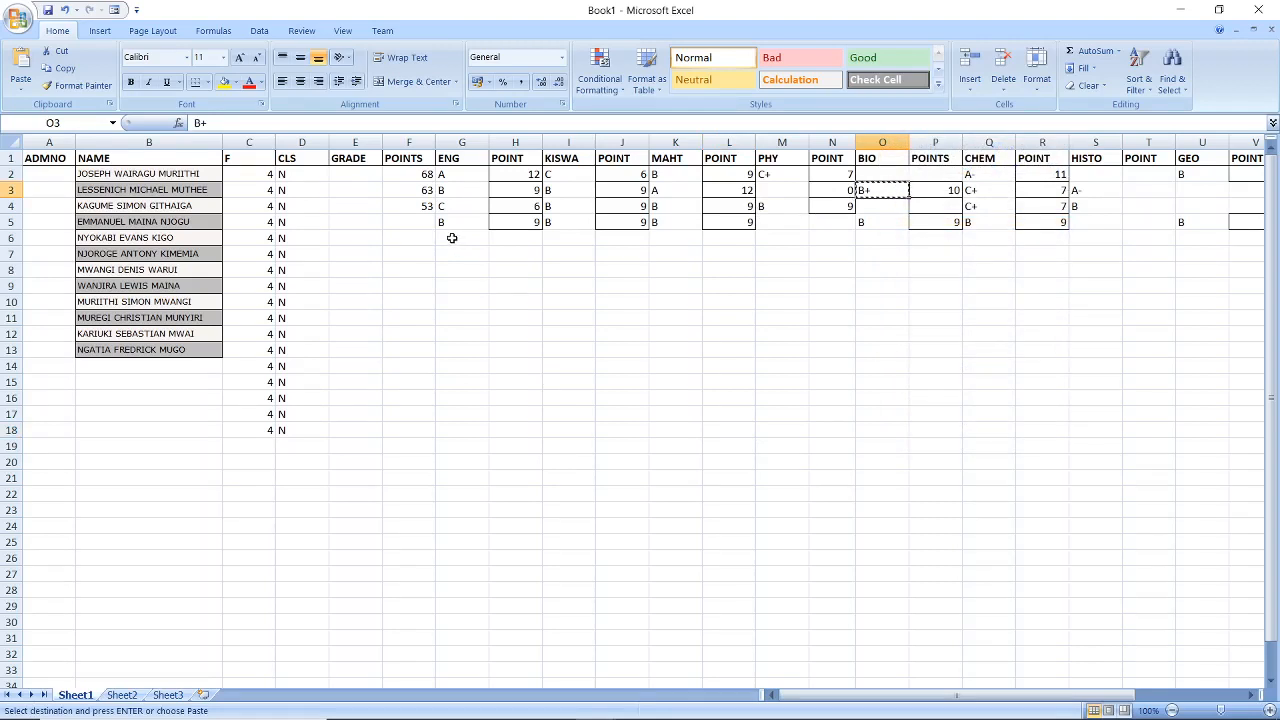
pyautogui.click(452, 238)
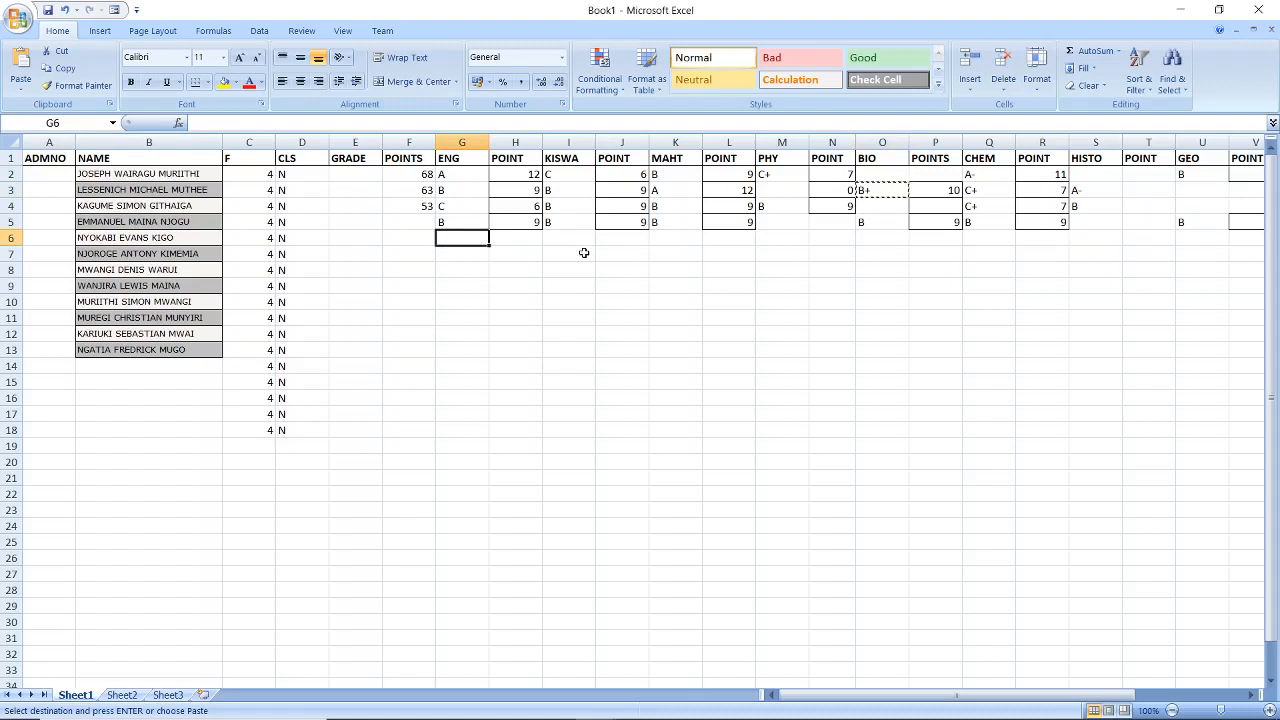
pyautogui.hotkey('ctrl', 'v')
pyautogui.click(568, 240)
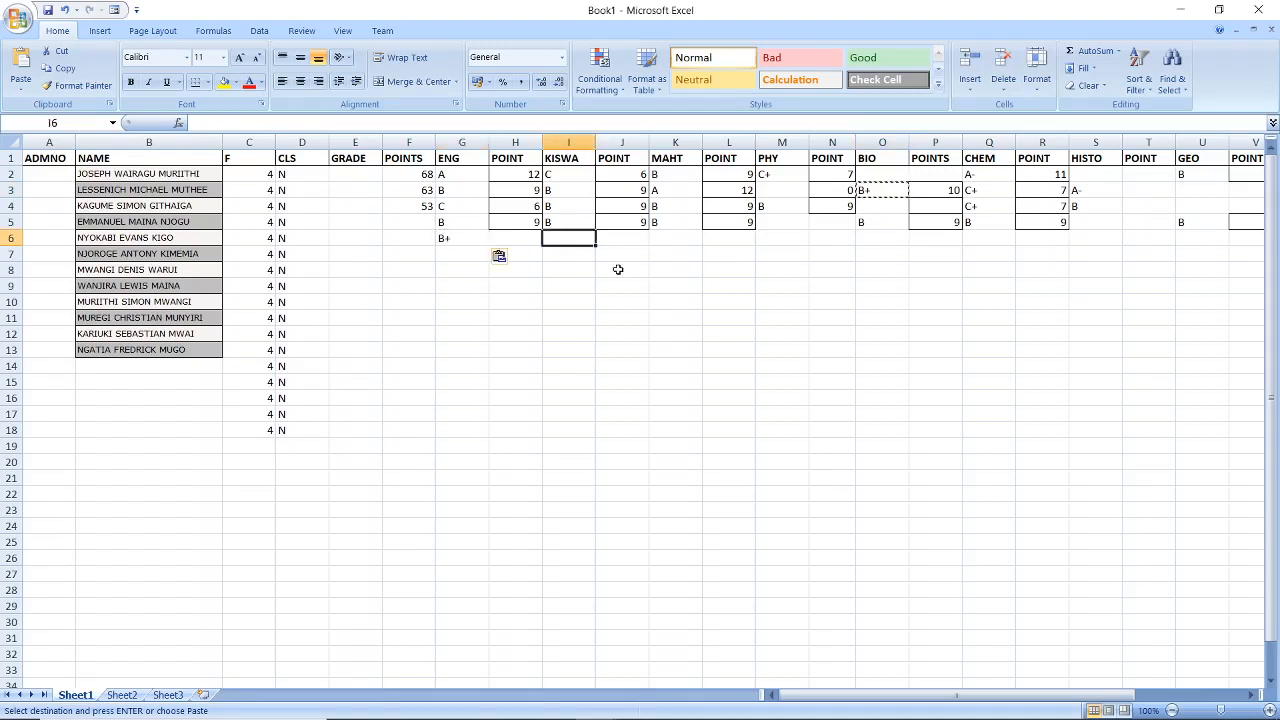
pyautogui.hotkey('ctrl', 'v')
pyautogui.click(617, 269)
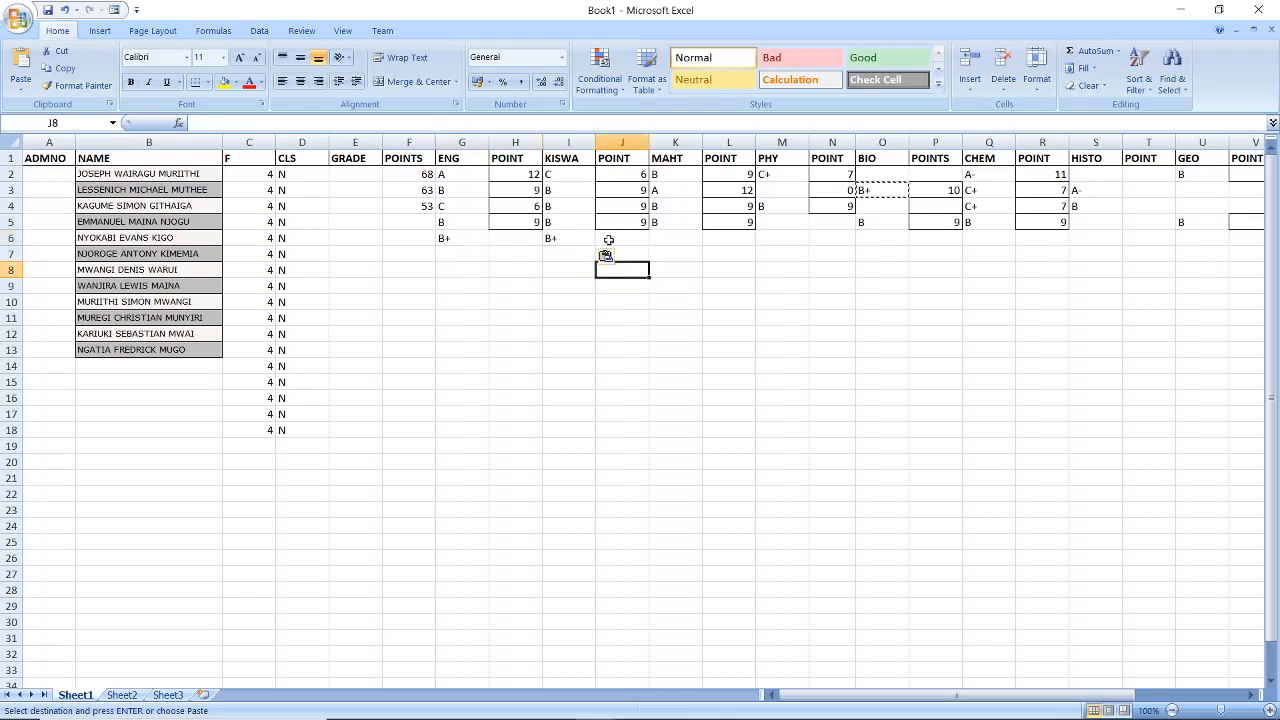
pyautogui.click(661, 239)
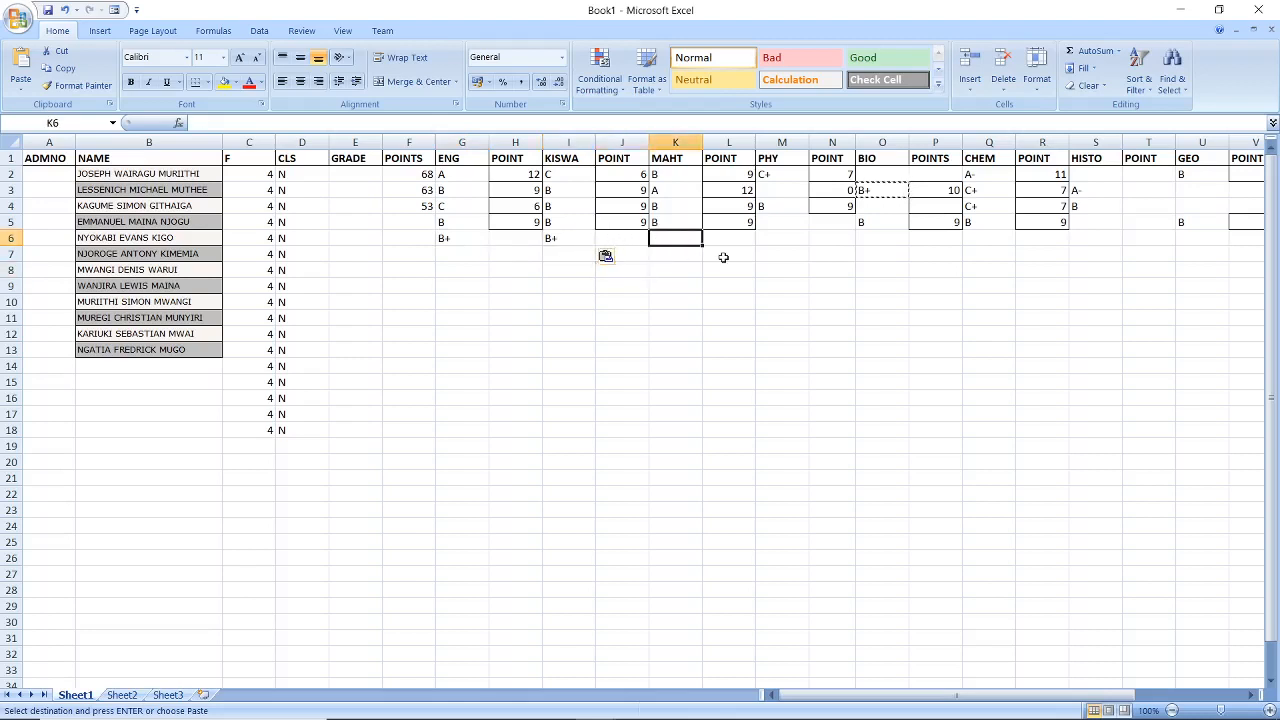
pyautogui.hotkey('ctrl', 'v')
# Step: Paste the copied B+ grade into row 6 under PHY, CHEM and GEO
pyautogui.click(777, 240)
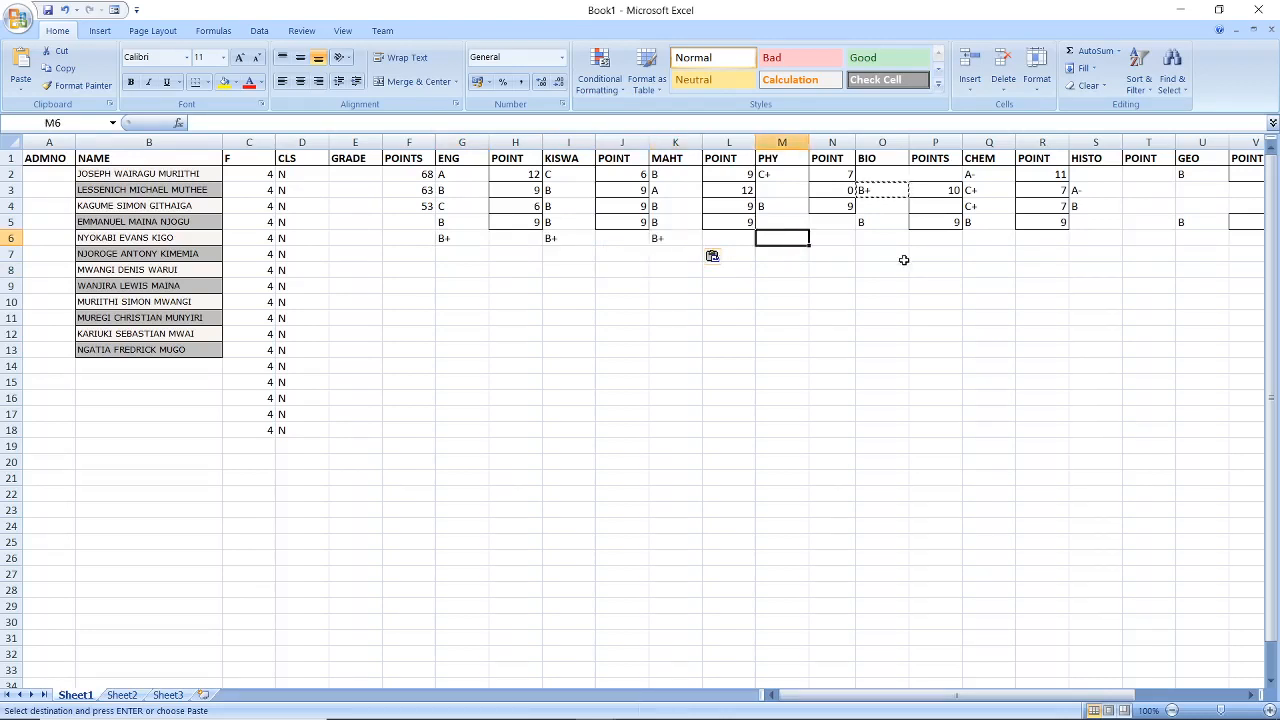
pyautogui.hotkey('ctrl', 'v')
pyautogui.click(981, 237)
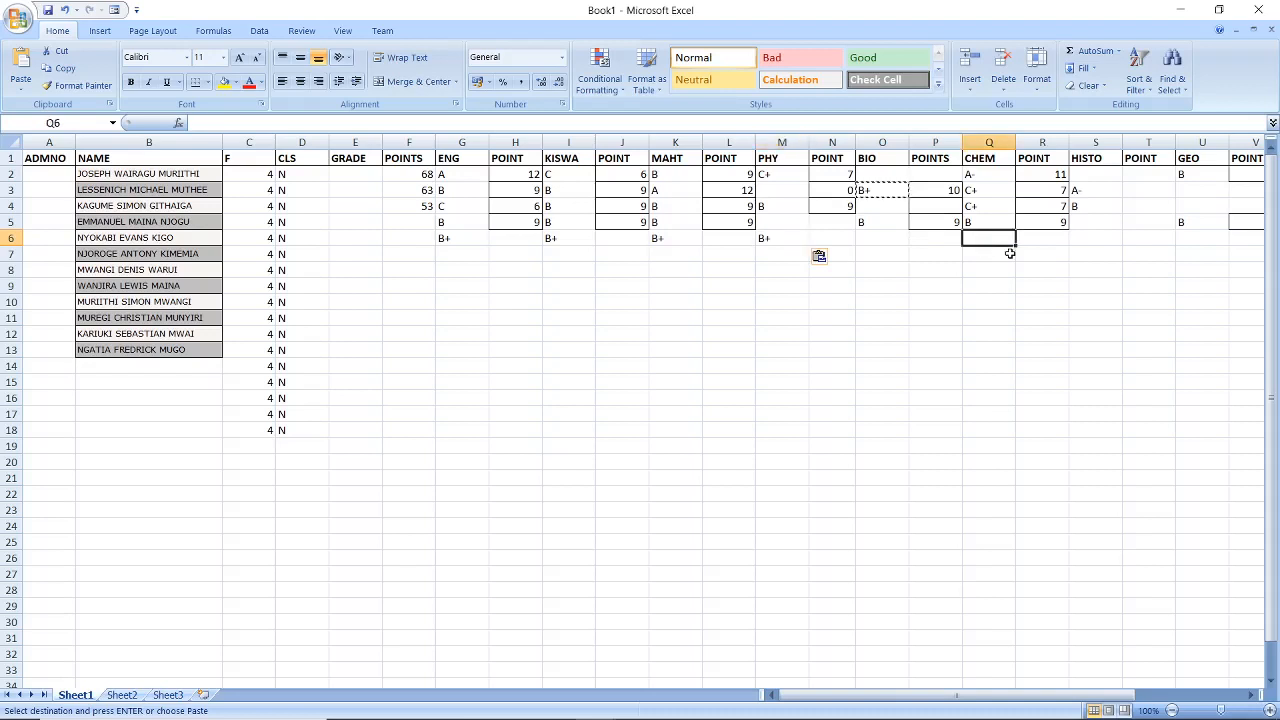
pyautogui.hotkey('ctrl', 'v')
pyautogui.click(1010, 253)
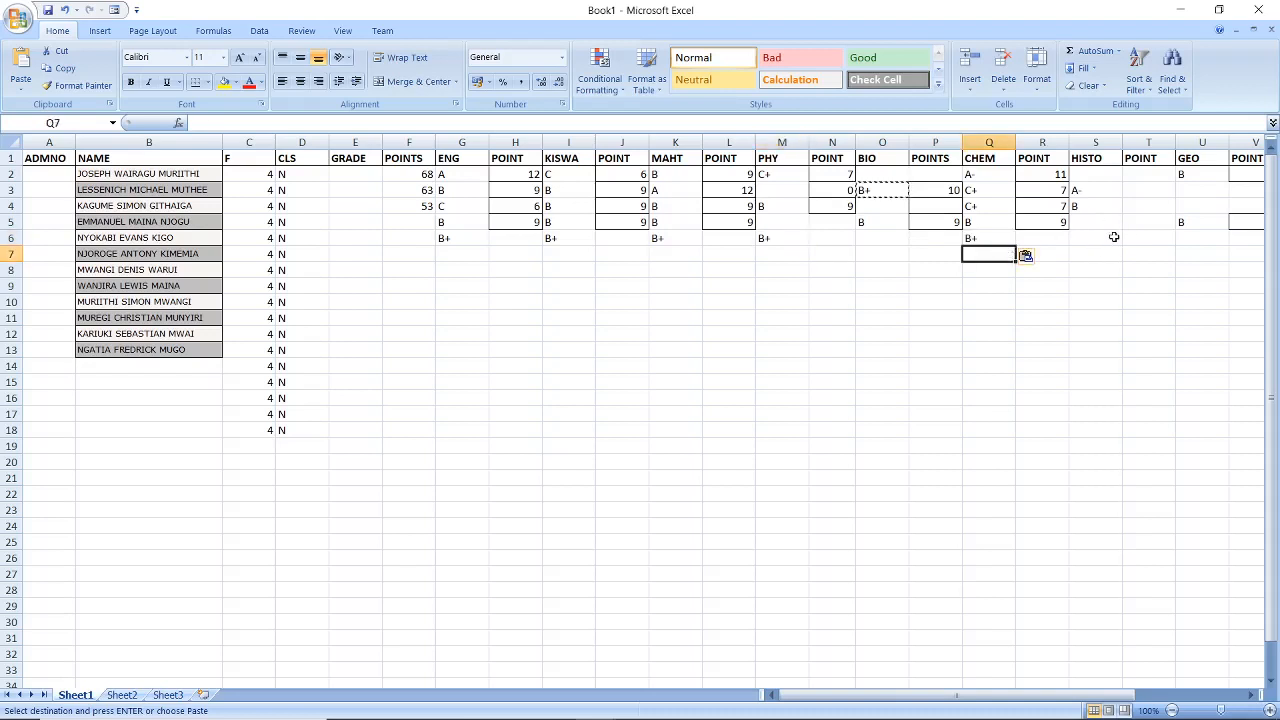
pyautogui.click(1198, 241)
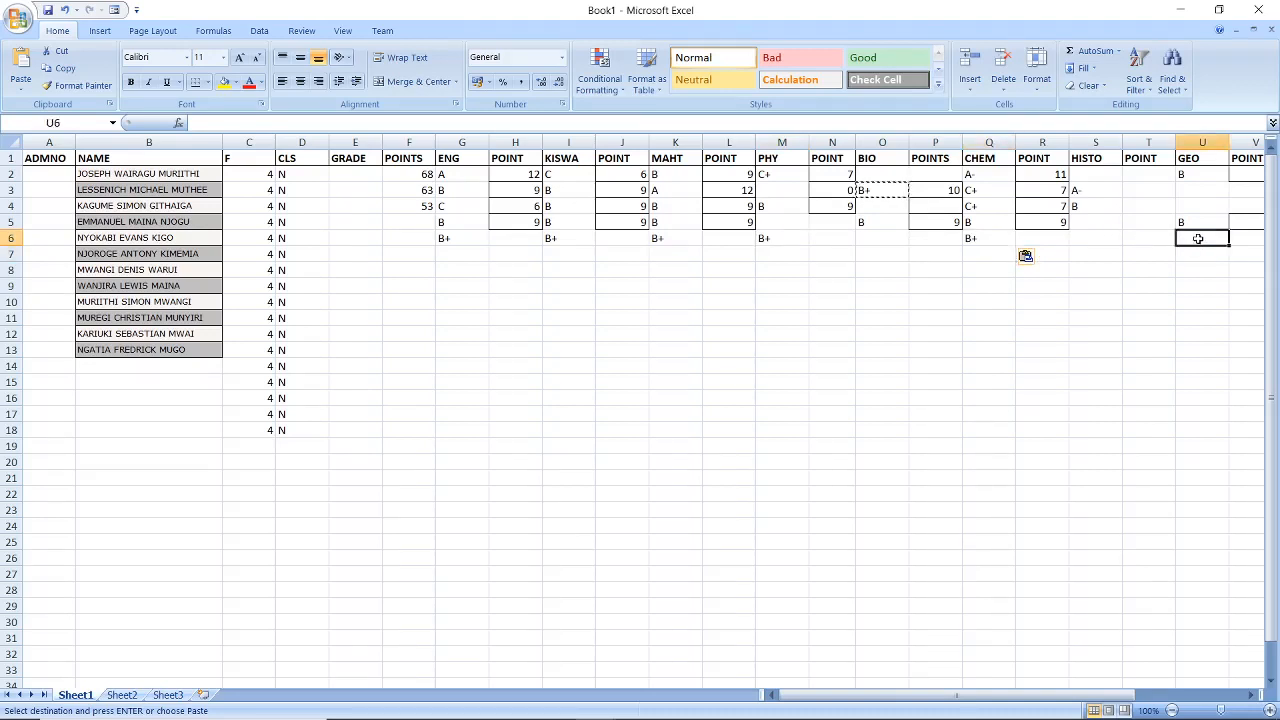
pyautogui.hotkey('ctrl', 'v')
pyautogui.click(1253, 288)
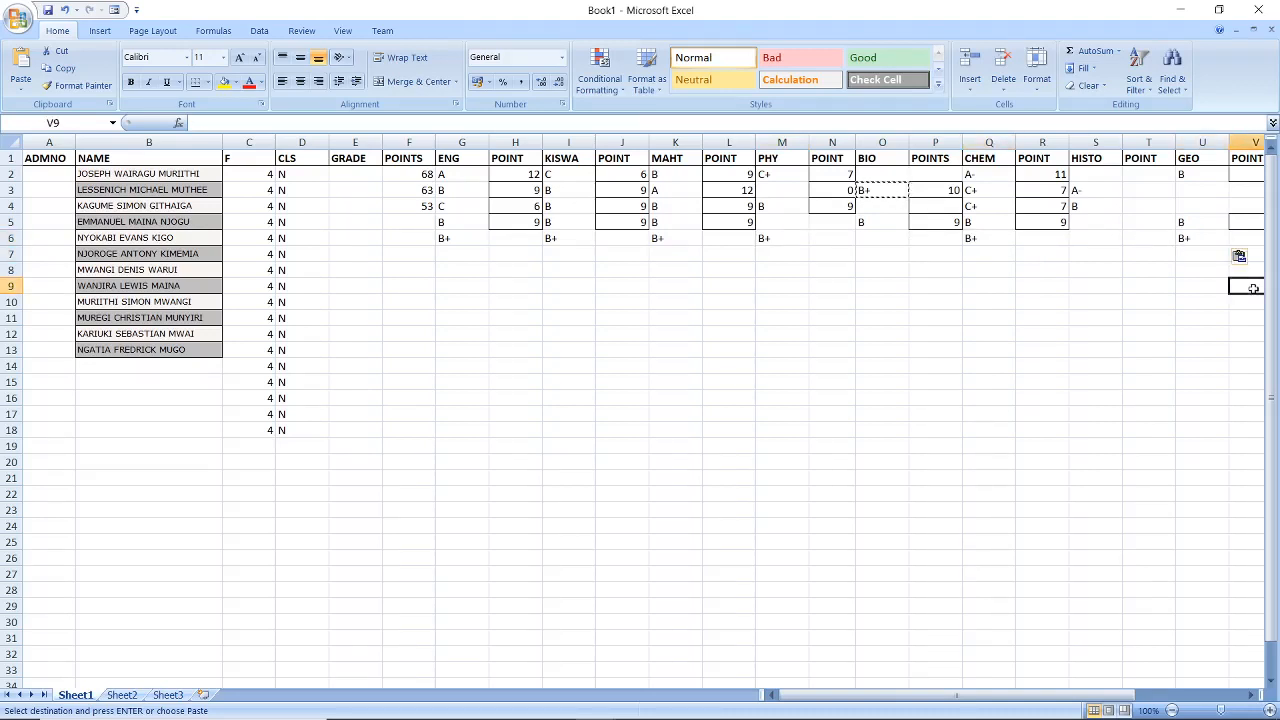
# Step: Select the row 6 cell under CRE (W6)
pyautogui.click(1250, 695)
pyautogui.click(1250, 695)
pyautogui.click(1250, 695)
pyautogui.click(1250, 695)
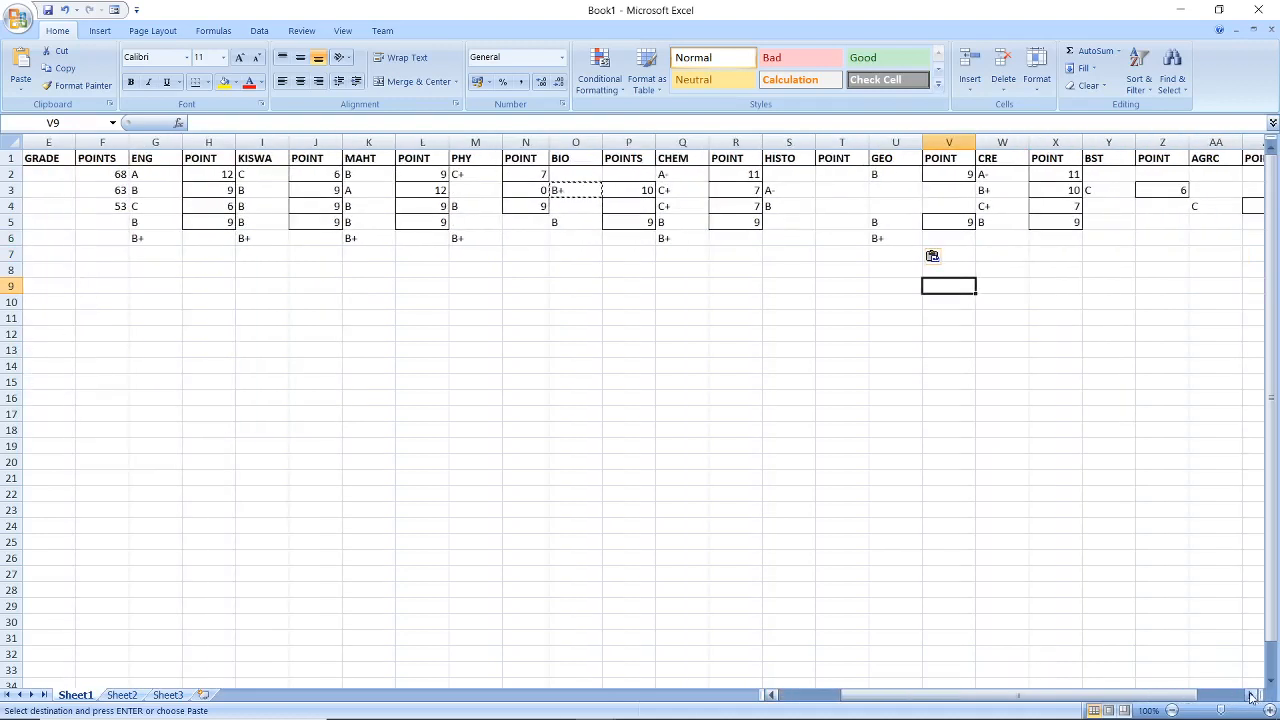
pyautogui.click(1004, 242)
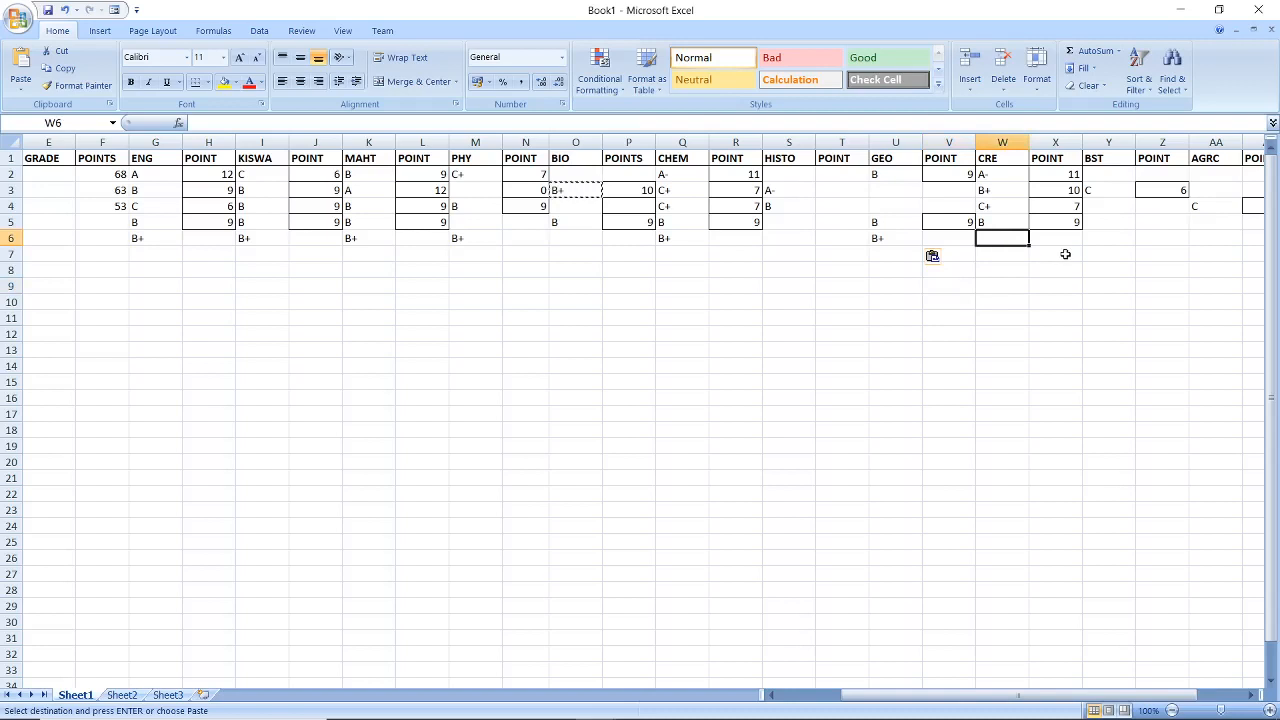
pyautogui.click(1064, 254)
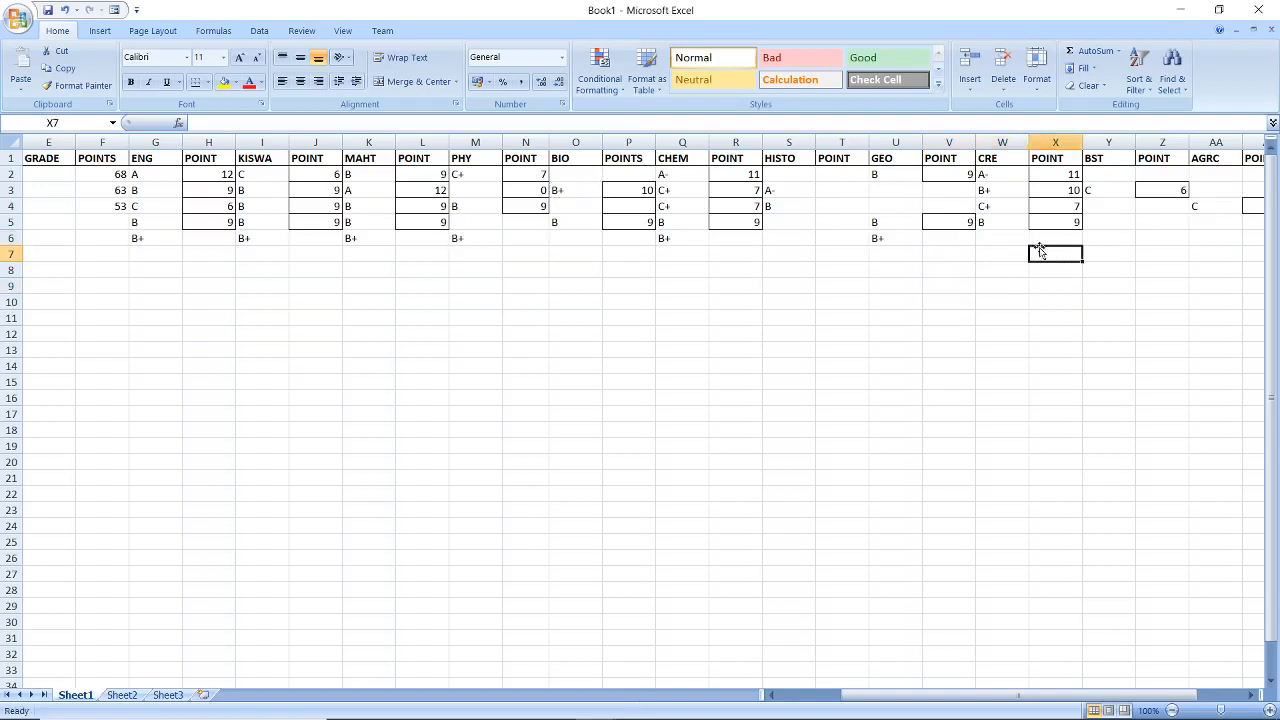
pyautogui.click(989, 238)
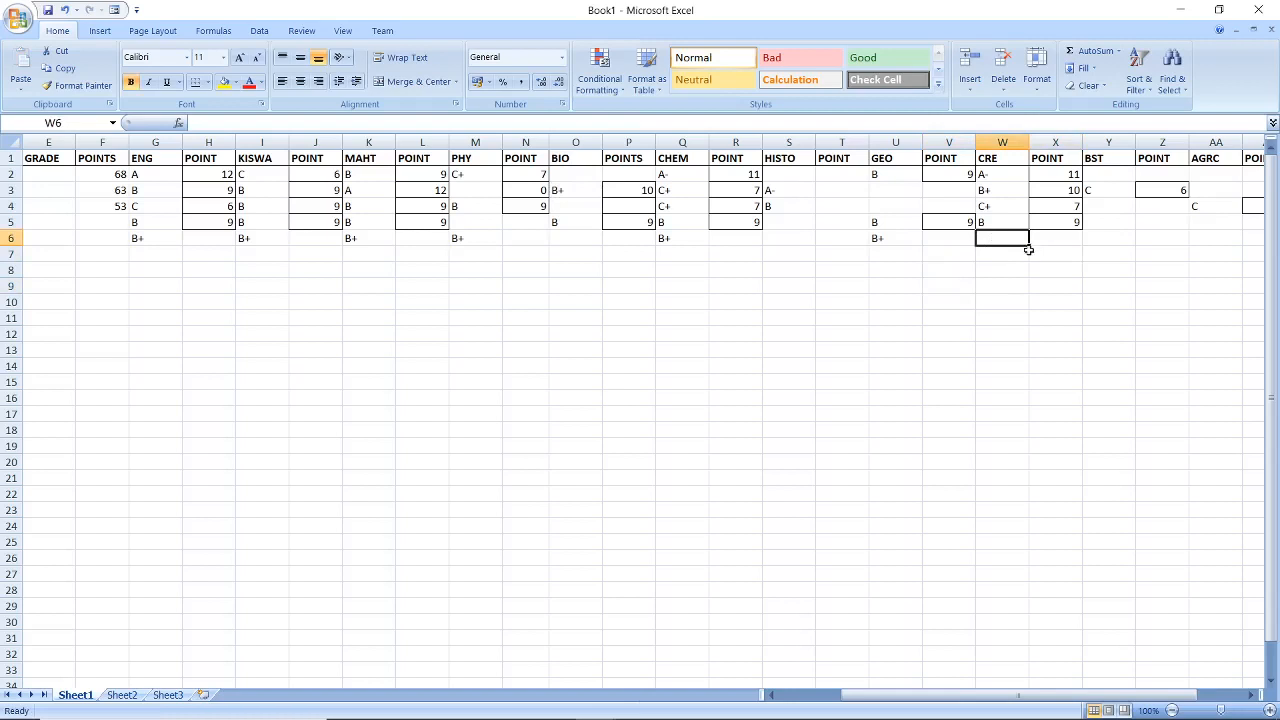
pyautogui.click(987, 190)
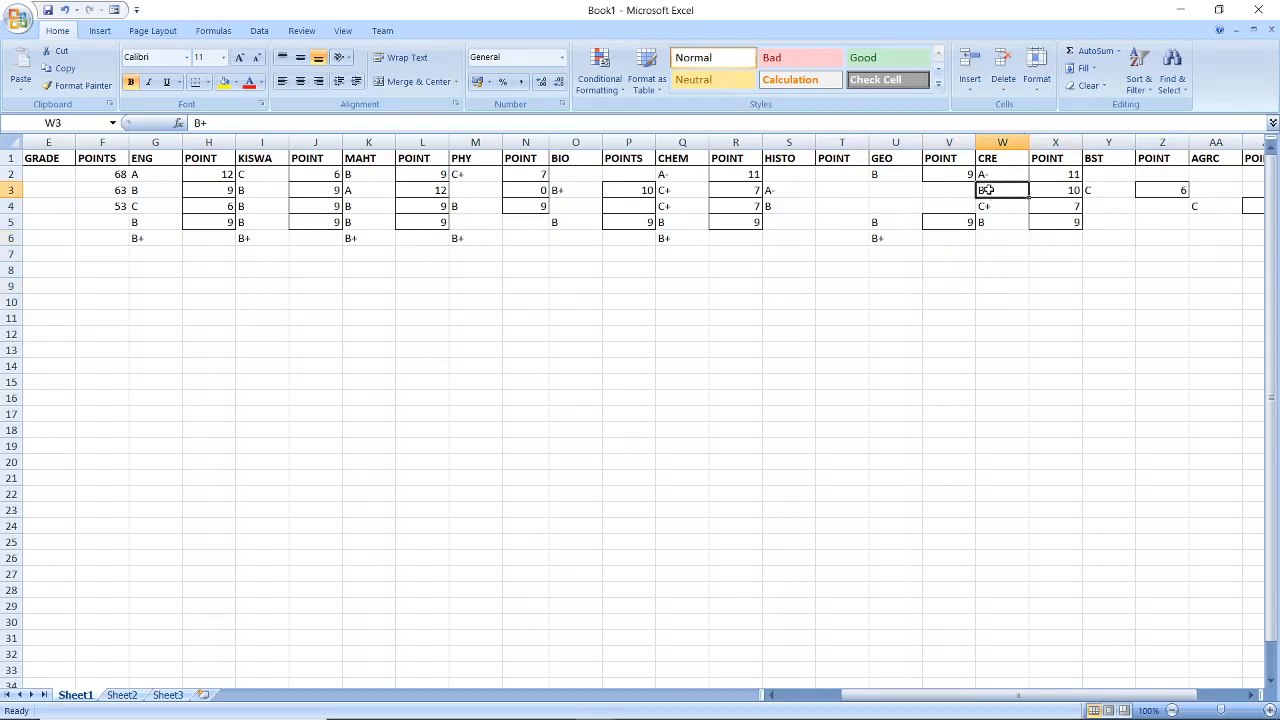
pyautogui.rightClick(992, 190)
pyautogui.click(1045, 221)
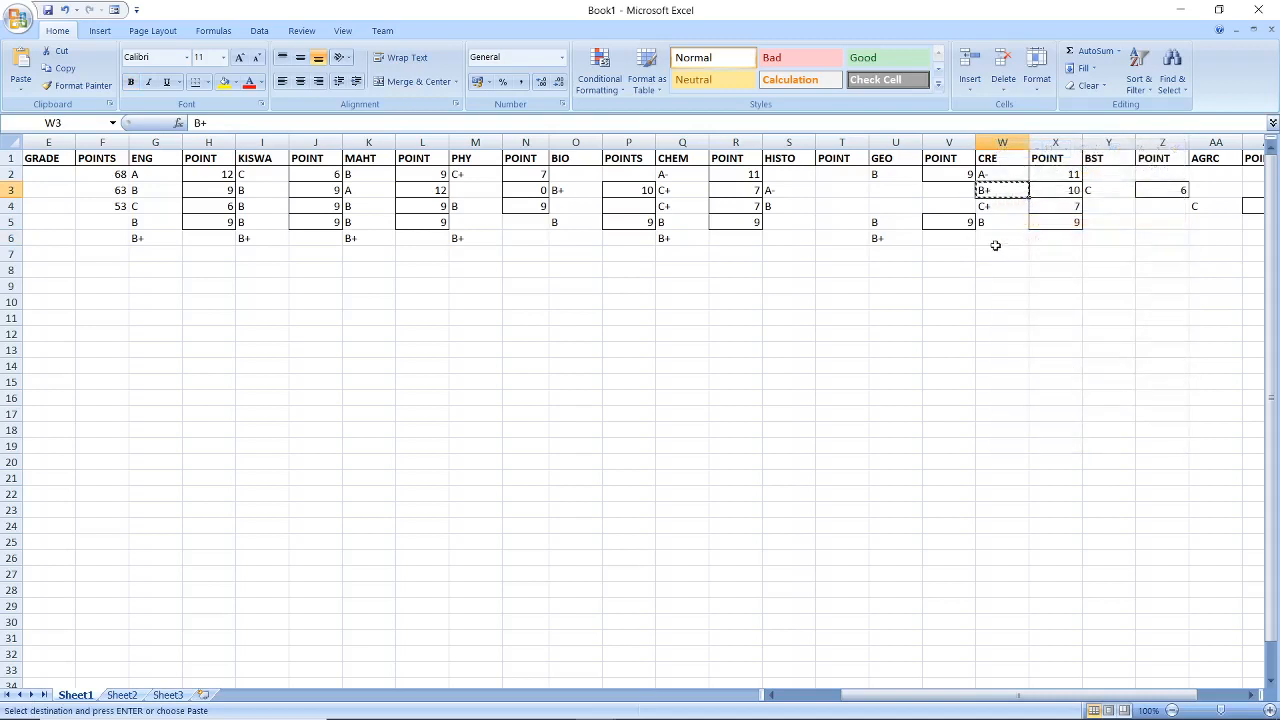
pyautogui.click(994, 245)
pyautogui.press('Escape')
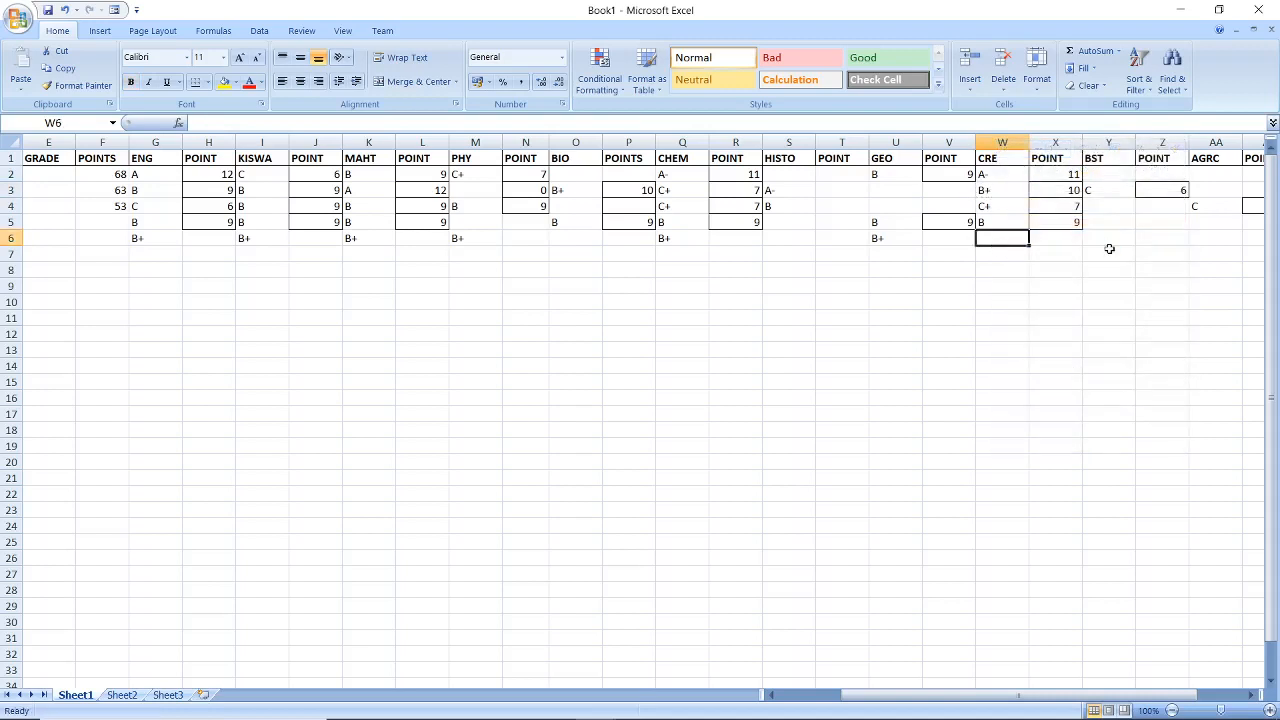
pyautogui.click(1109, 249)
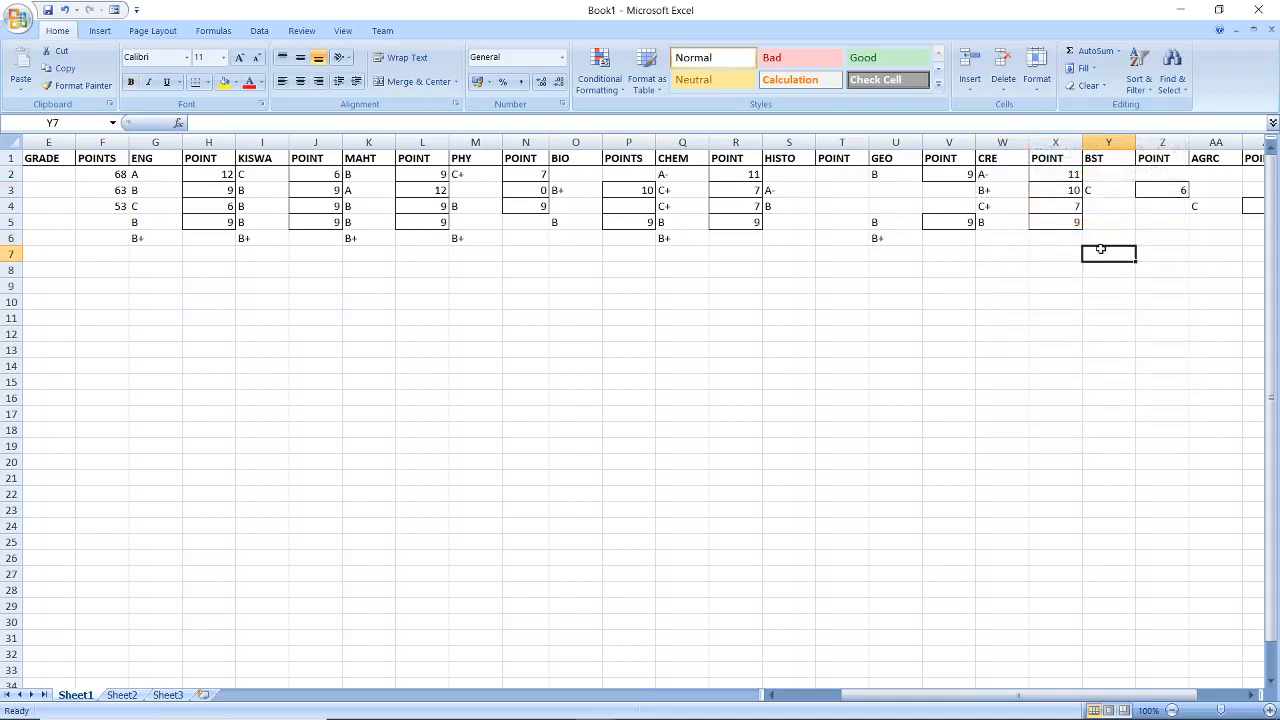
pyautogui.click(995, 241)
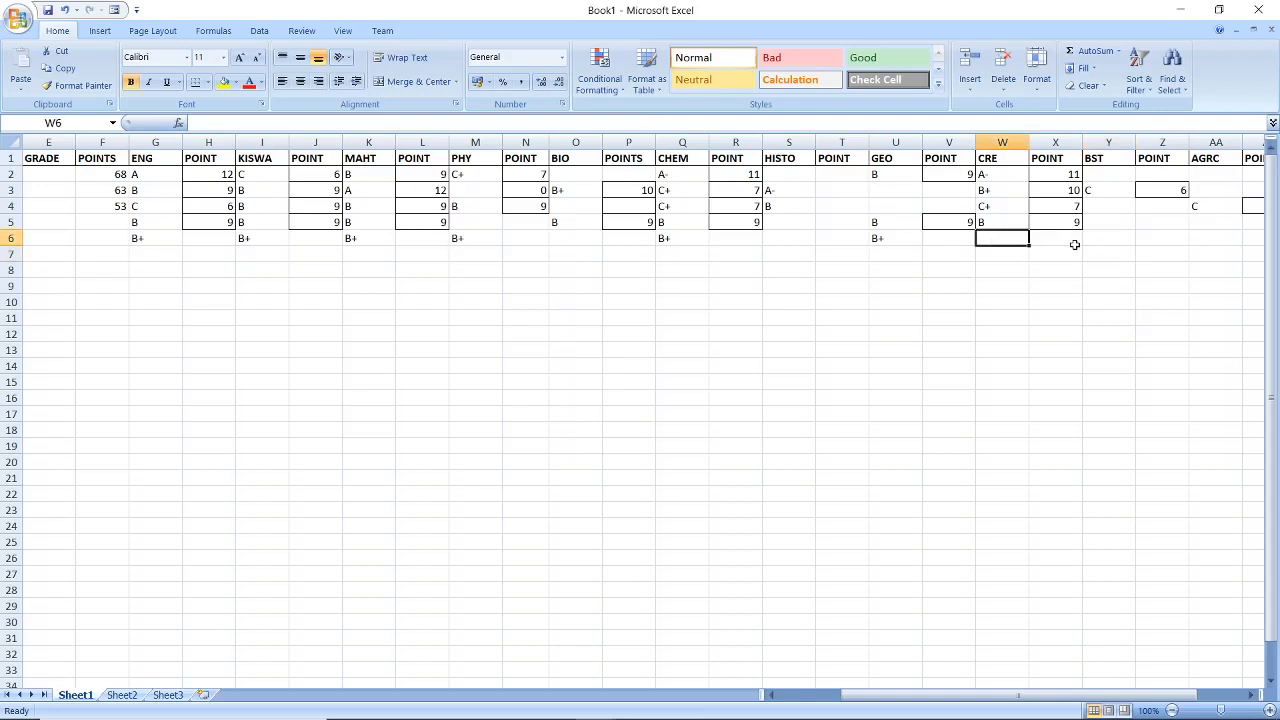
# Step: Copy the B+ grade from the CRE column (W3) and paste it into row 6 under CRE and BST
pyautogui.click(1011, 188)
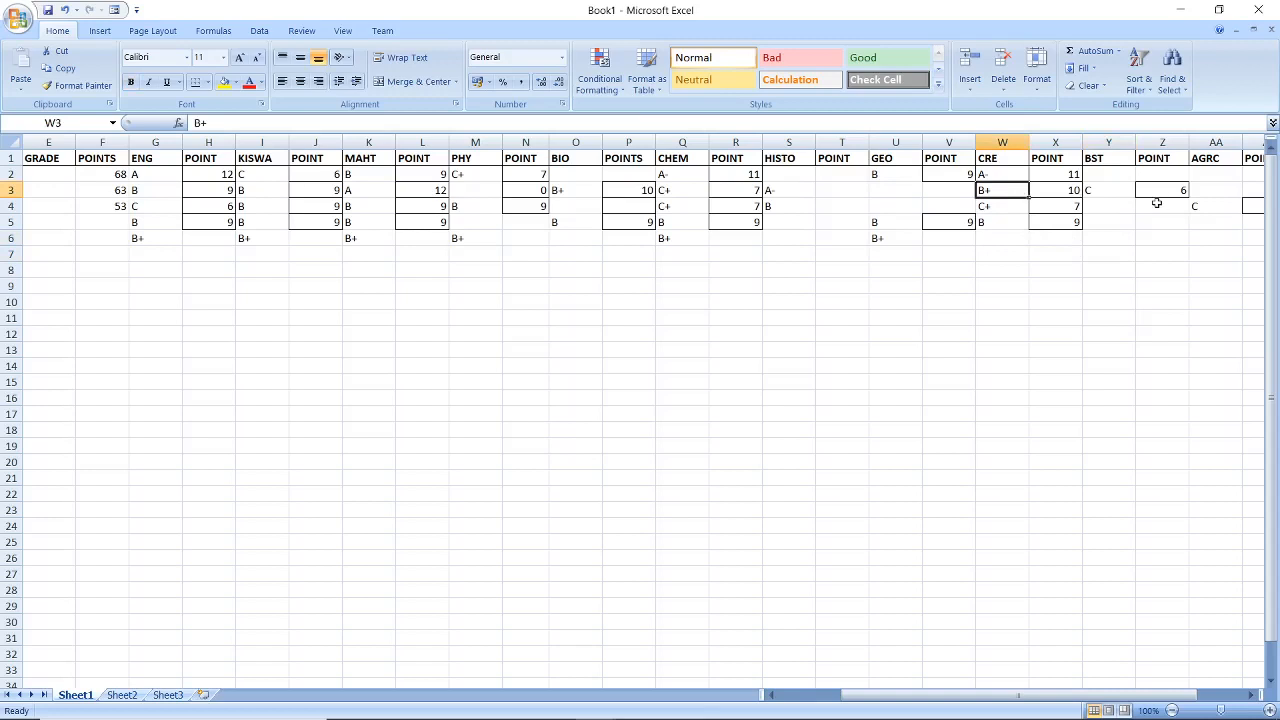
pyautogui.hotkey('ctrl', 'c')
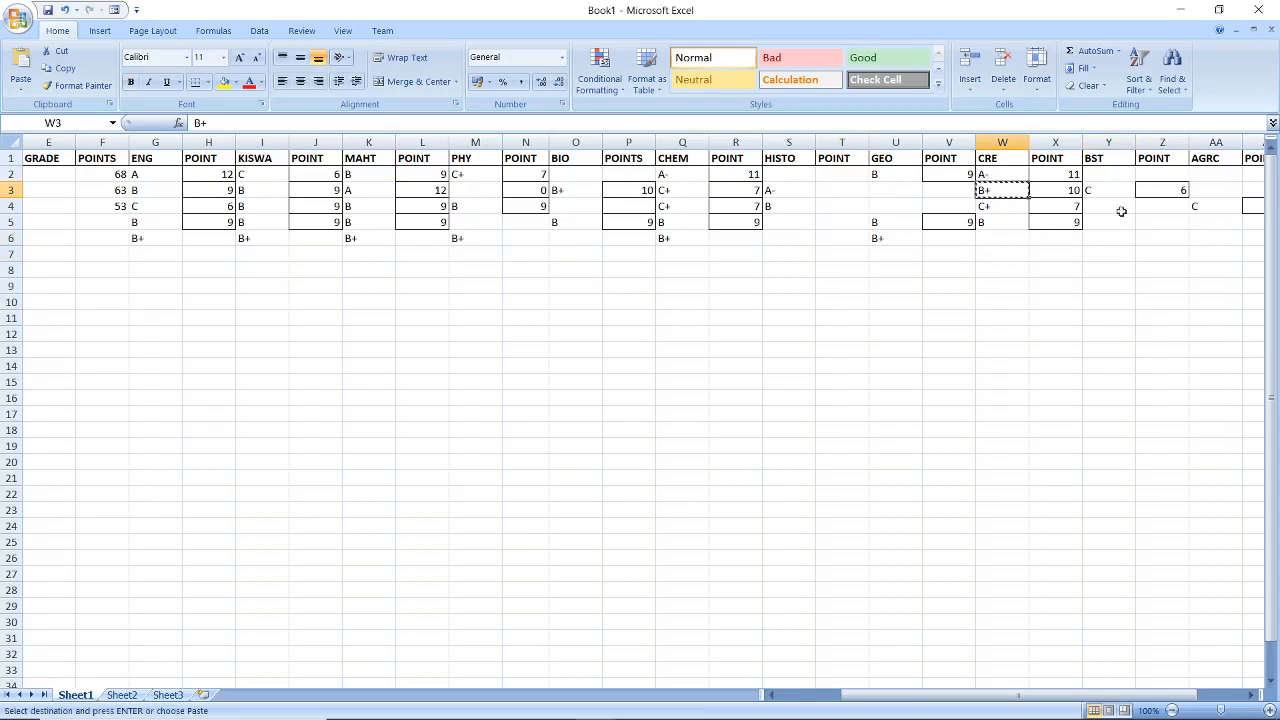
pyautogui.click(999, 240)
pyautogui.hotkey('ctrl', 'v')
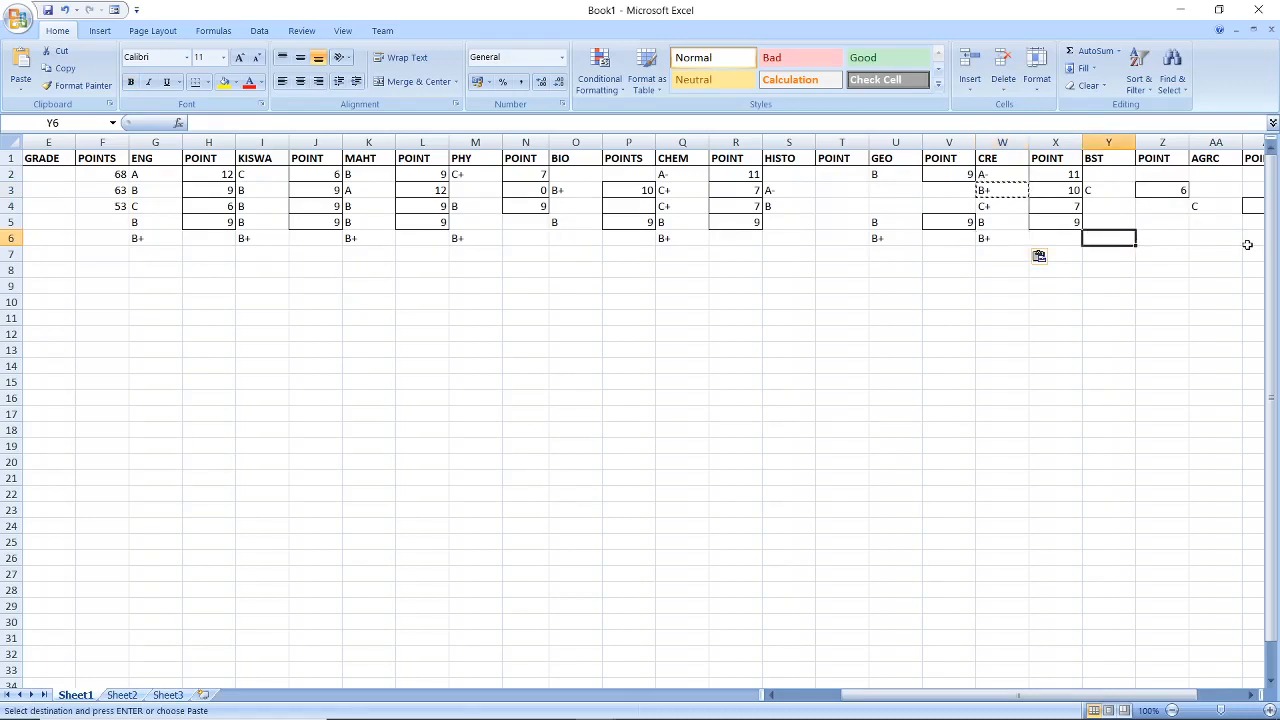
pyautogui.hotkey('ctrl', 'v')
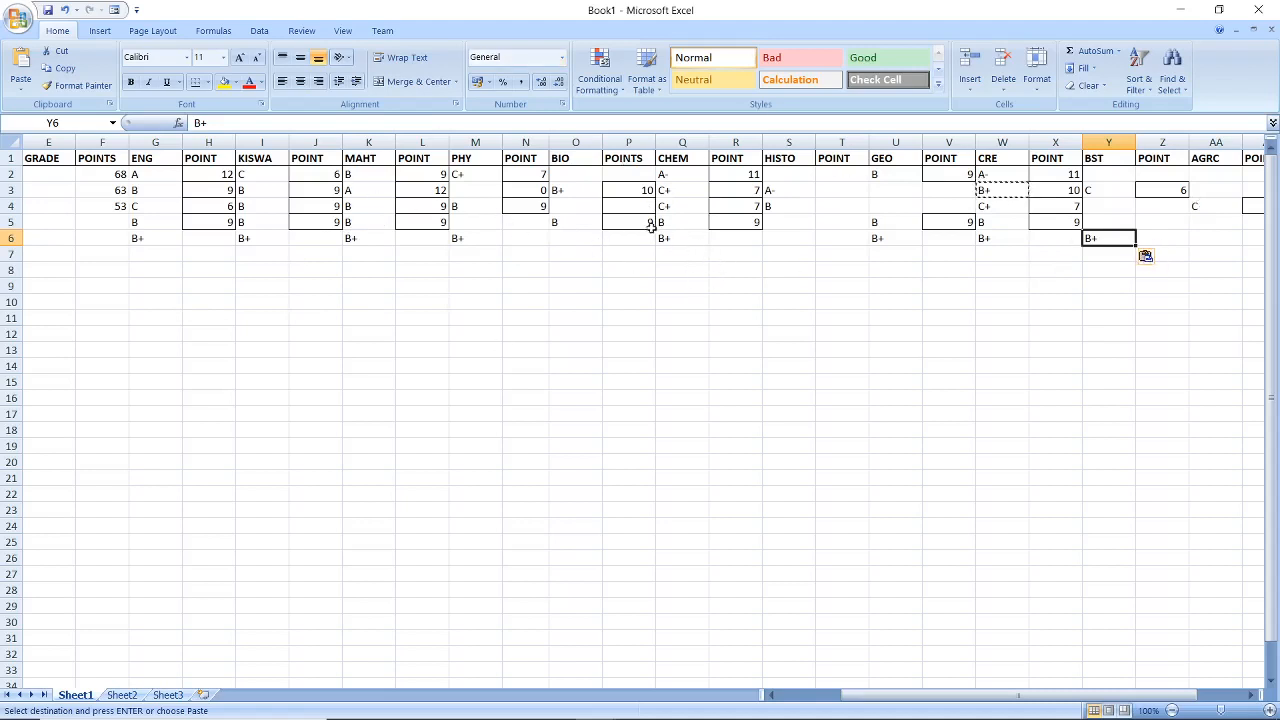
# Step: Extend the MAHT points formula in L5 with a nested IF after the D- test that gives 1 when K5="E"
pyautogui.click(437, 223)
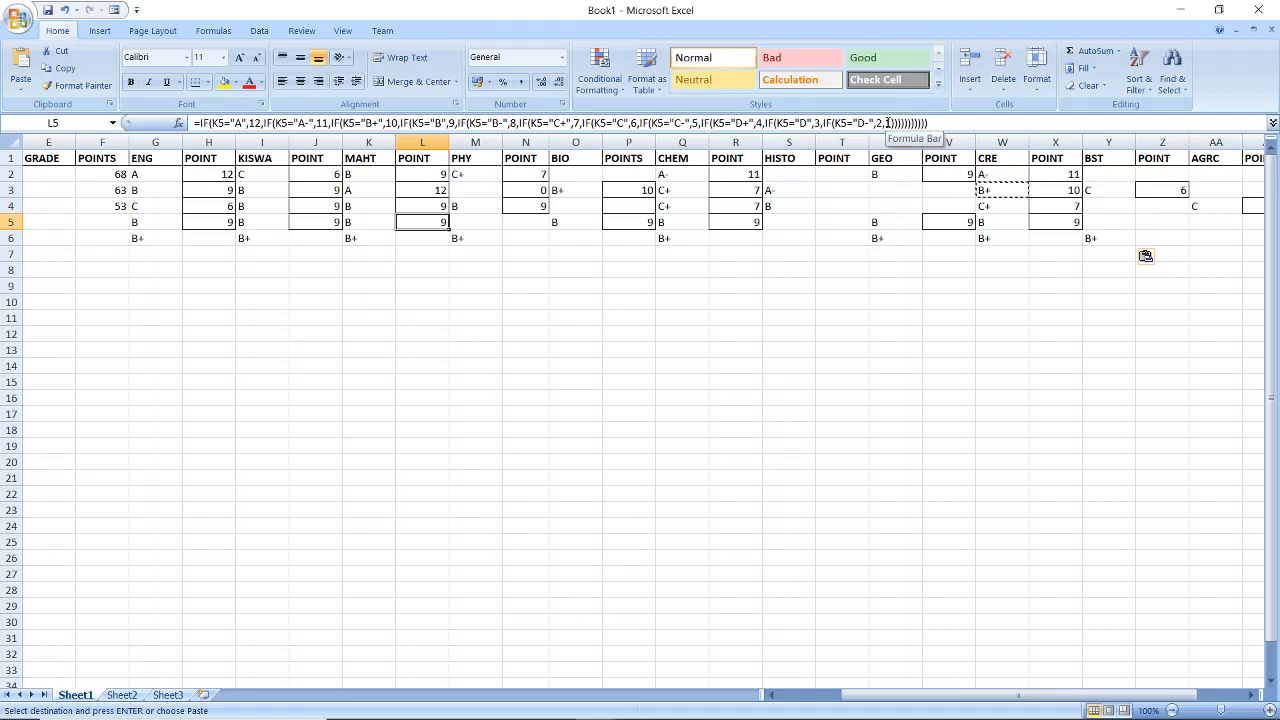
pyautogui.write('1')
pyautogui.click(887, 123)
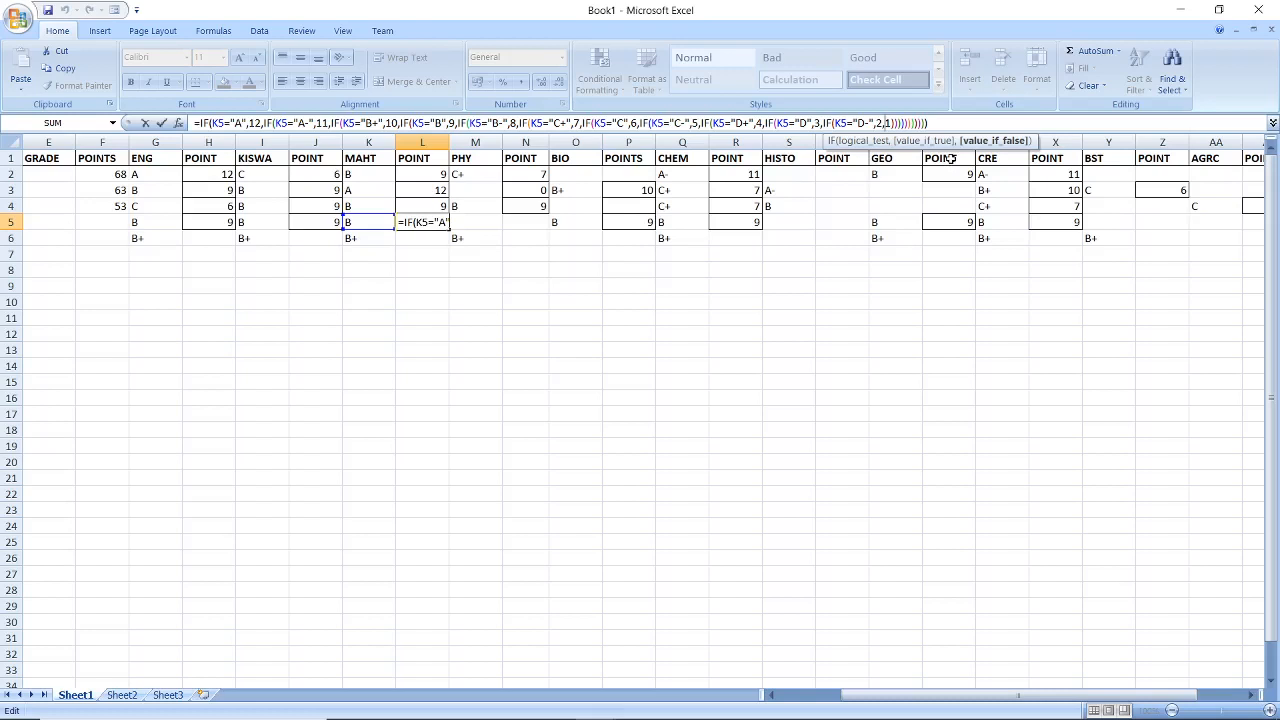
pyautogui.write('IF')
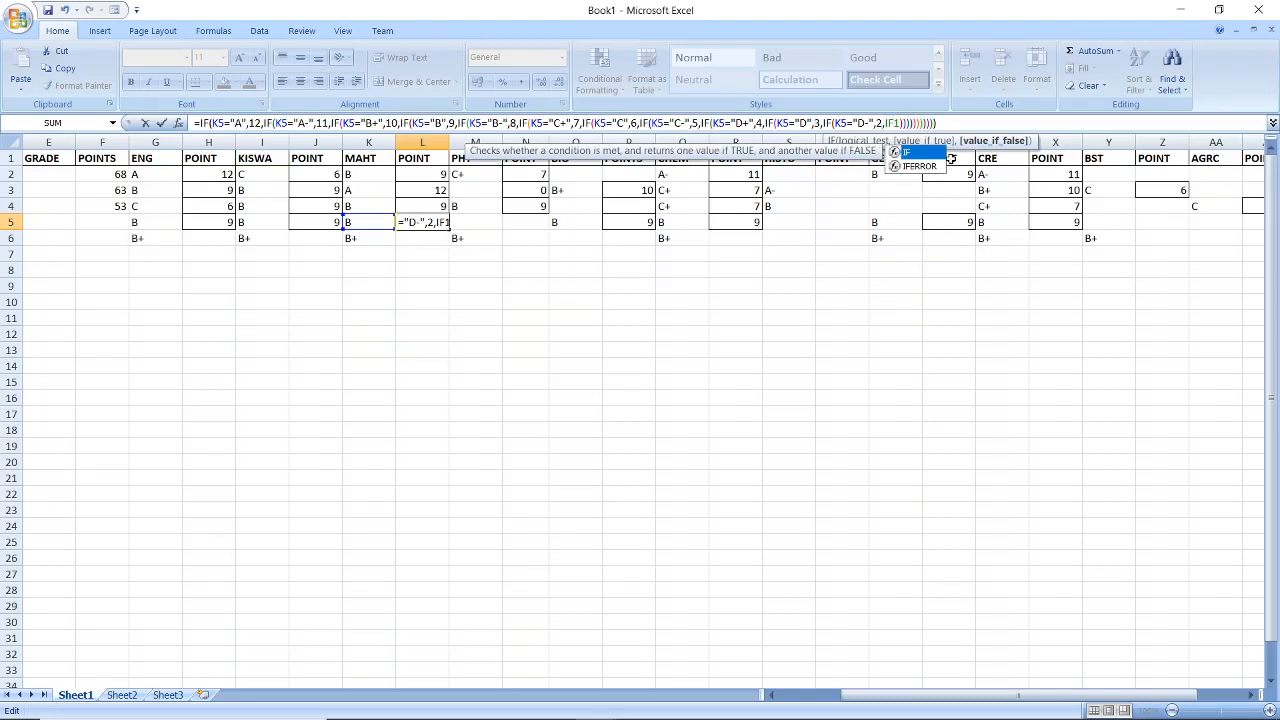
pyautogui.write('(')
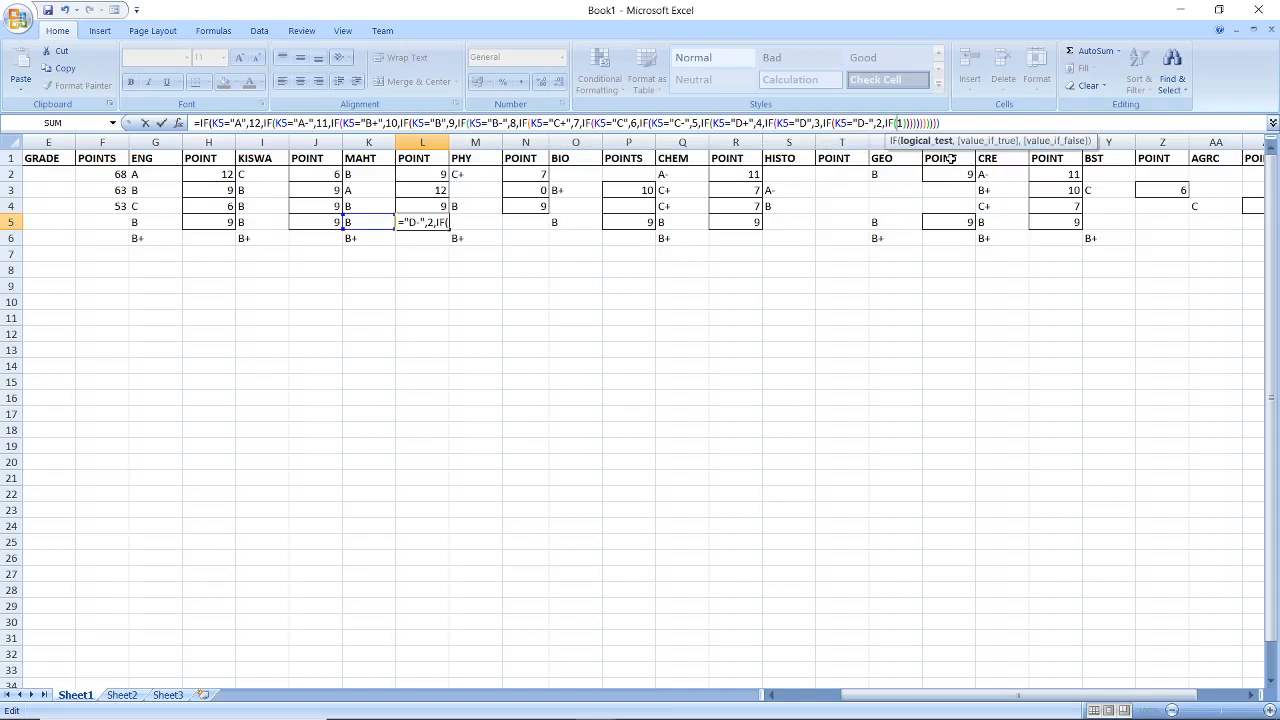
pyautogui.write('K5')
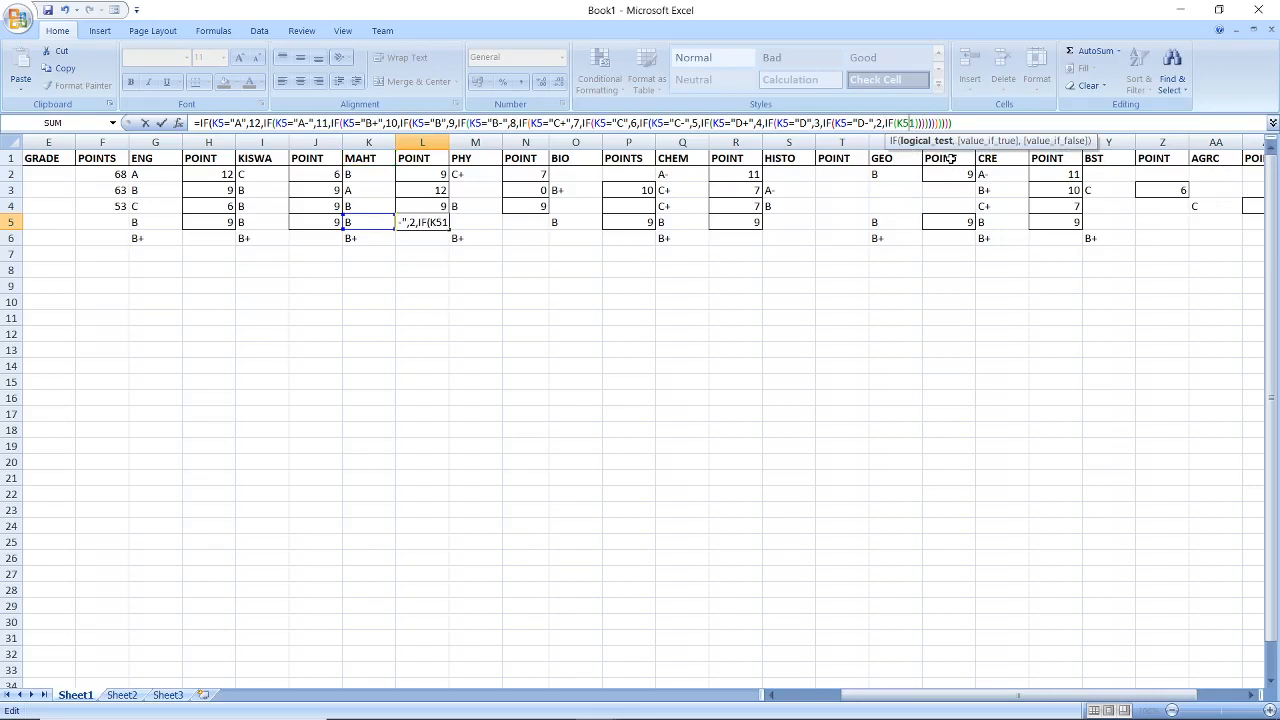
pyautogui.write('=')
pyautogui.write('"E"')
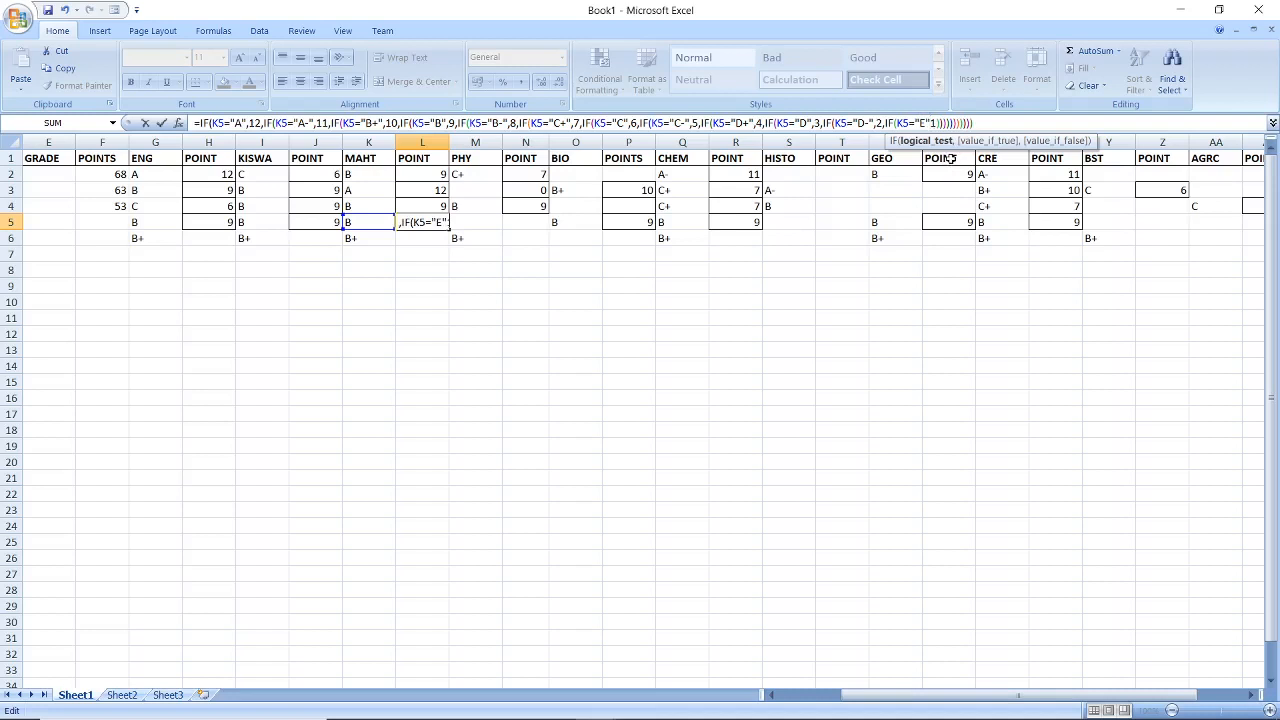
pyautogui.write(',1')
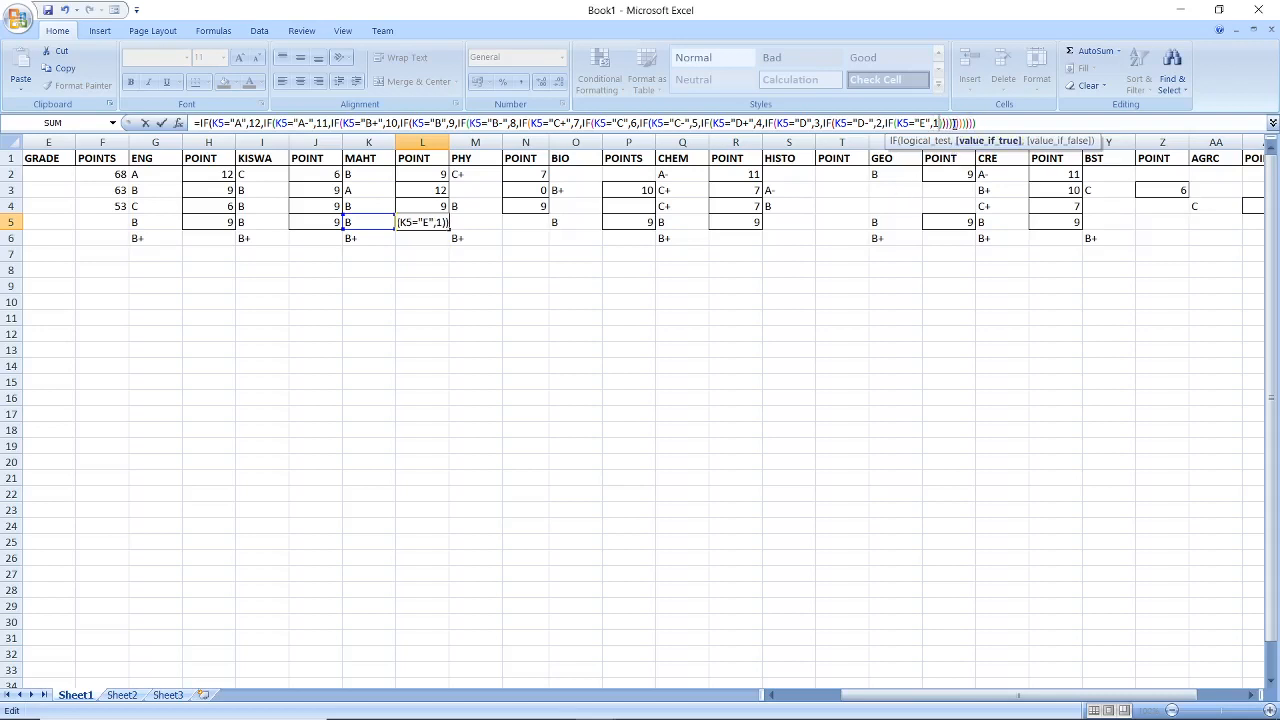
# Step: Complete the nested E test in L5 with 0 as its value if false and commit the formula
pyautogui.write(',')
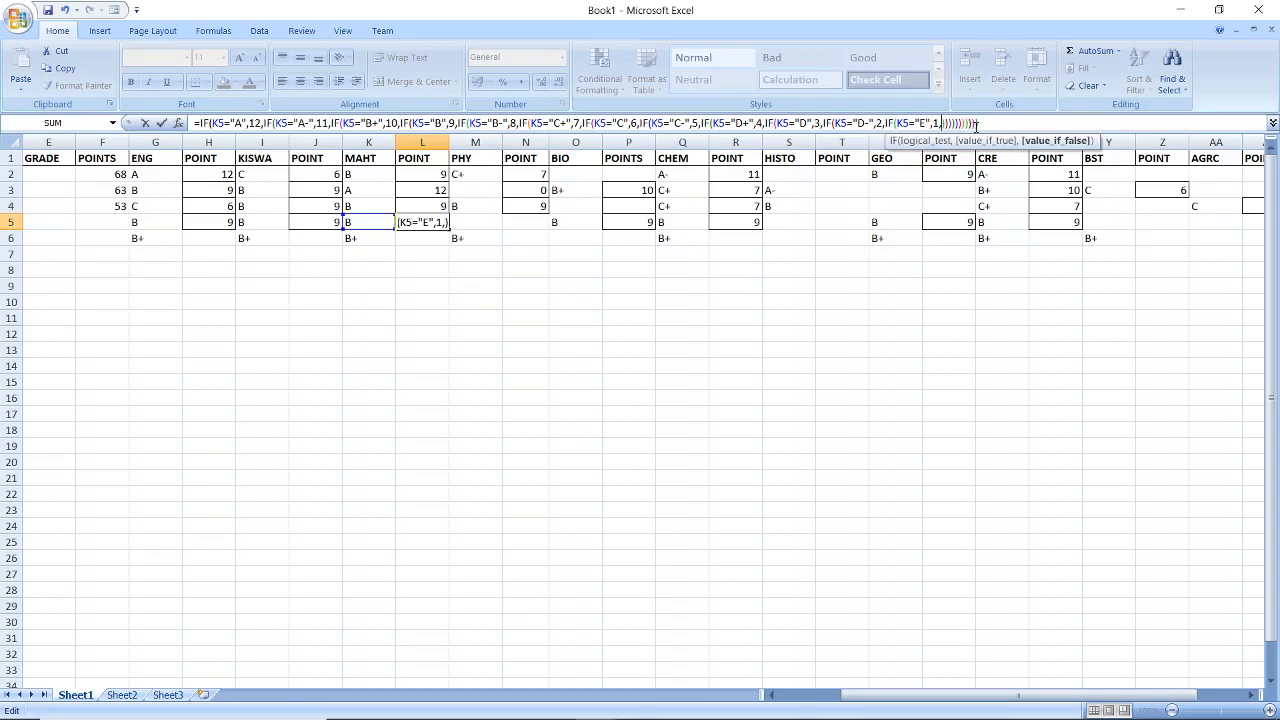
pyautogui.write('0')
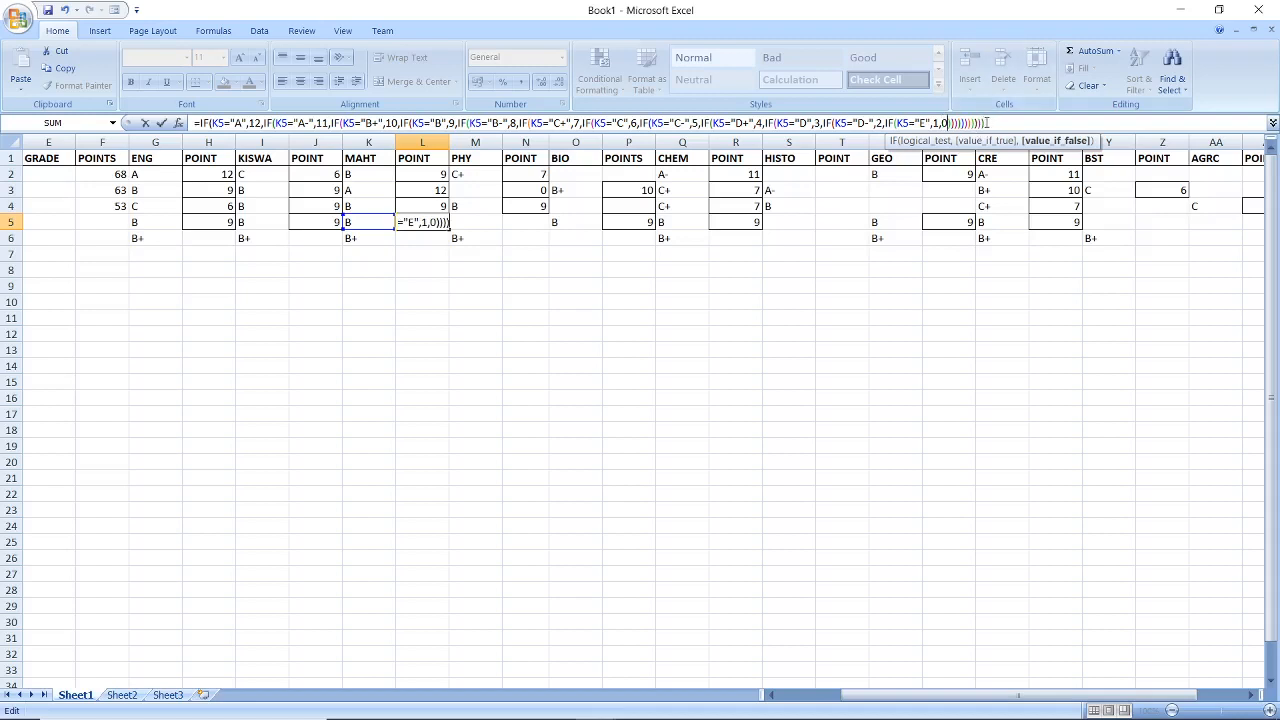
pyautogui.click(987, 123)
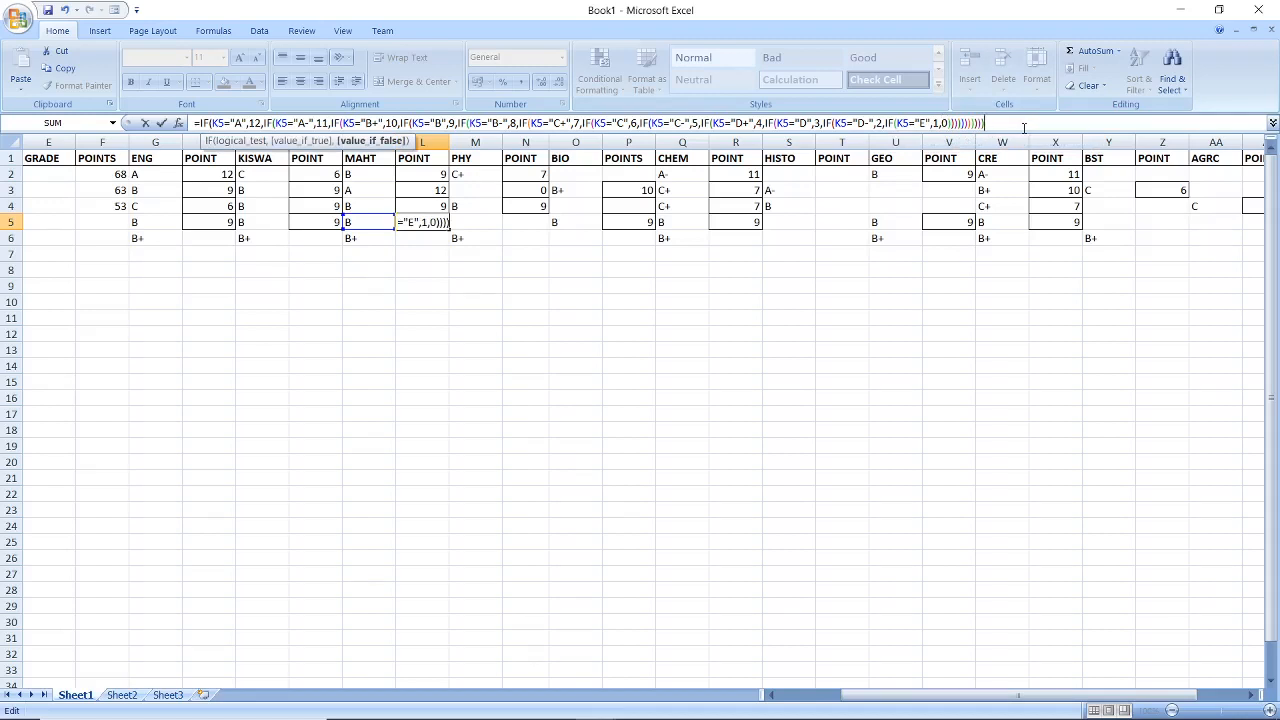
pyautogui.write(')')
pyautogui.press('BackSpace')
pyautogui.press('Return')
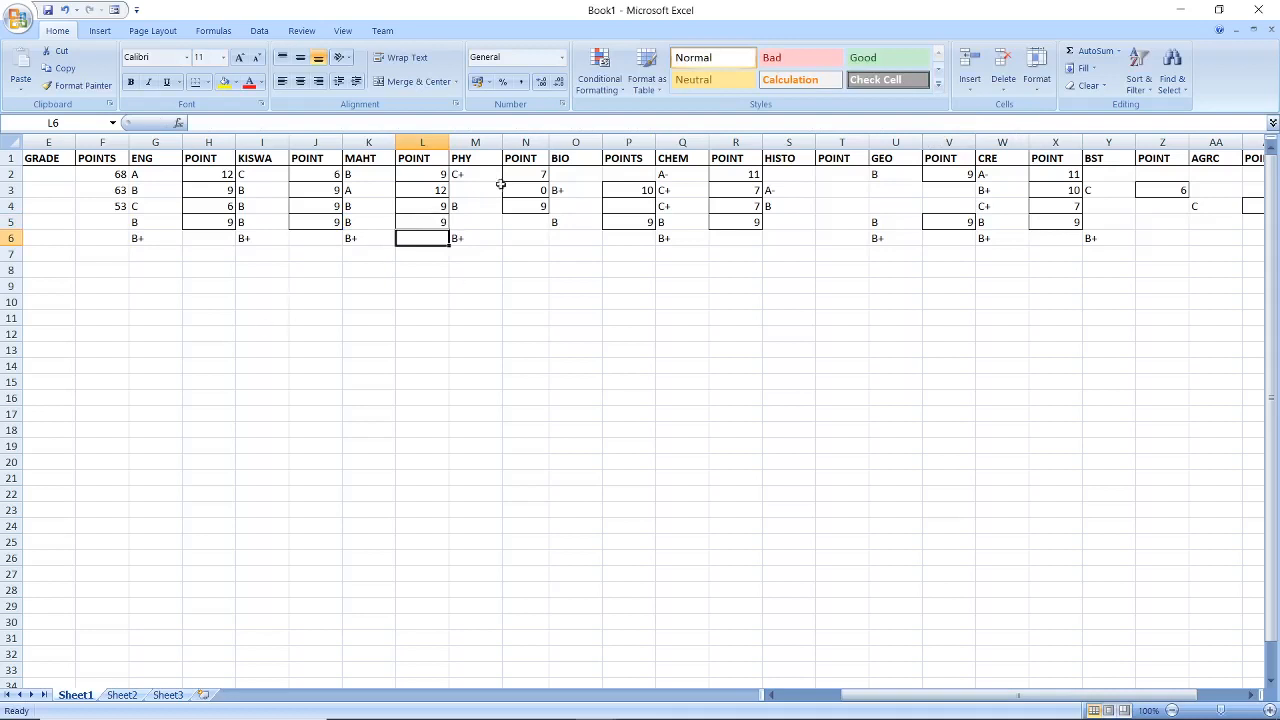
# Step: Fill the MAHT points formula from L5 down through L8
pyautogui.click(439, 223)
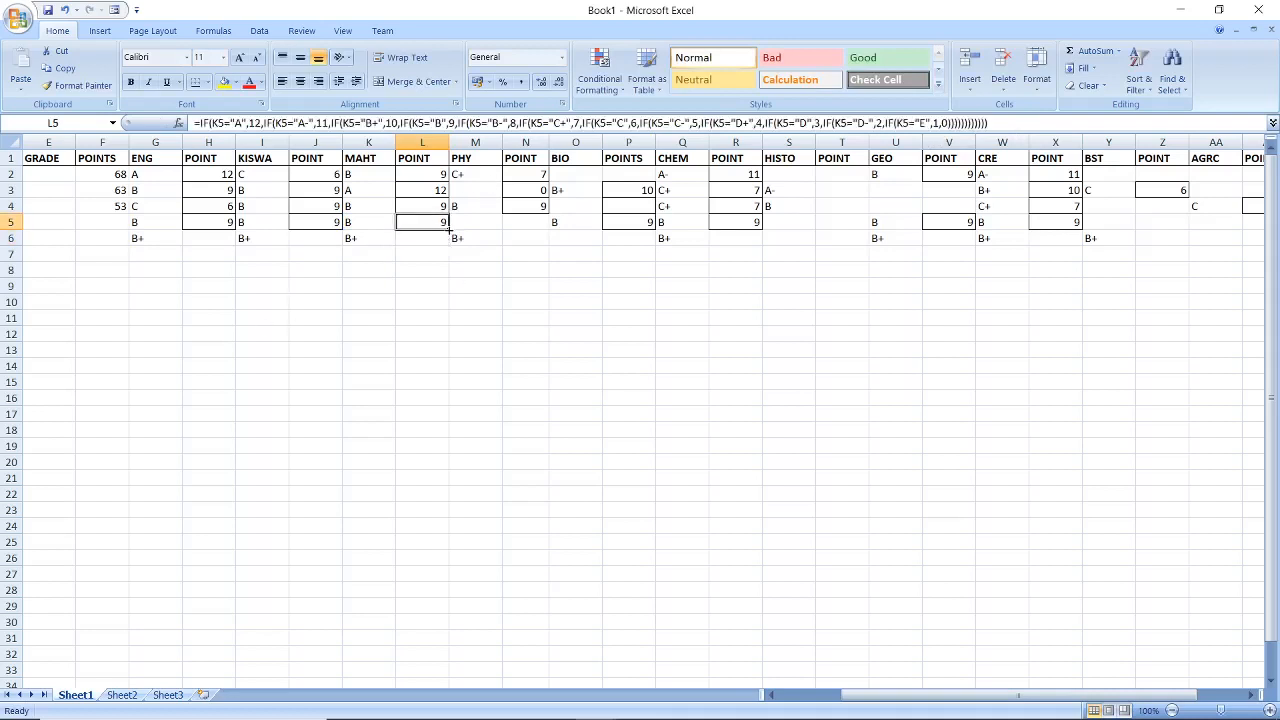
pyautogui.moveTo(449, 228); pyautogui.dragTo(450, 284)
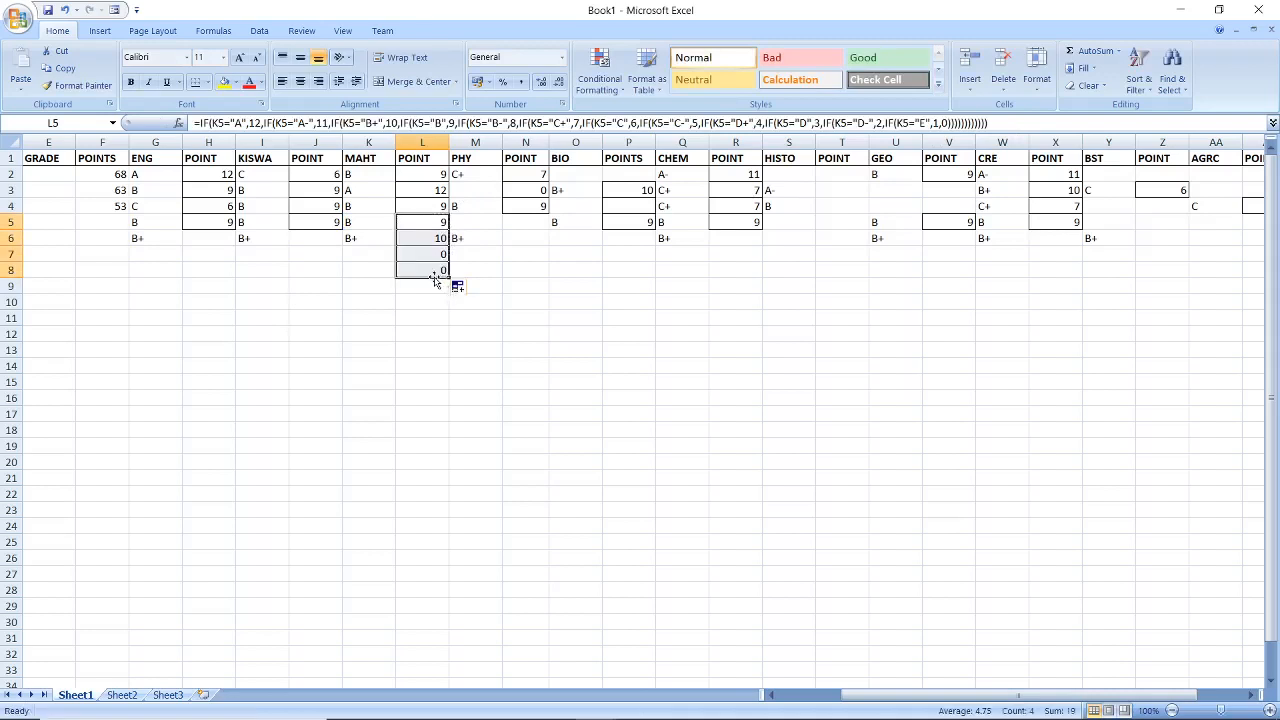
pyautogui.click(507, 286)
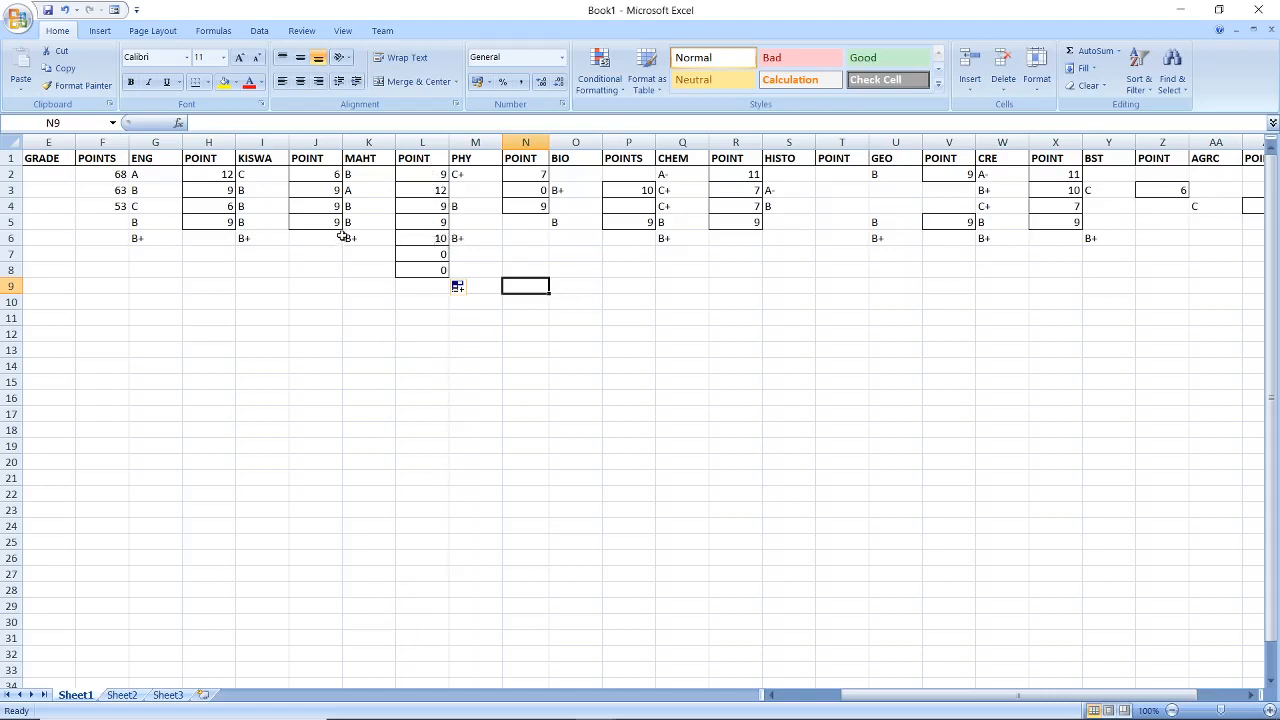
# Step: Copy the MAHT points formula from L6 and paste it into the row 6 KISWA (J6) and ENG (H6) point cells
pyautogui.rightClick(428, 241)
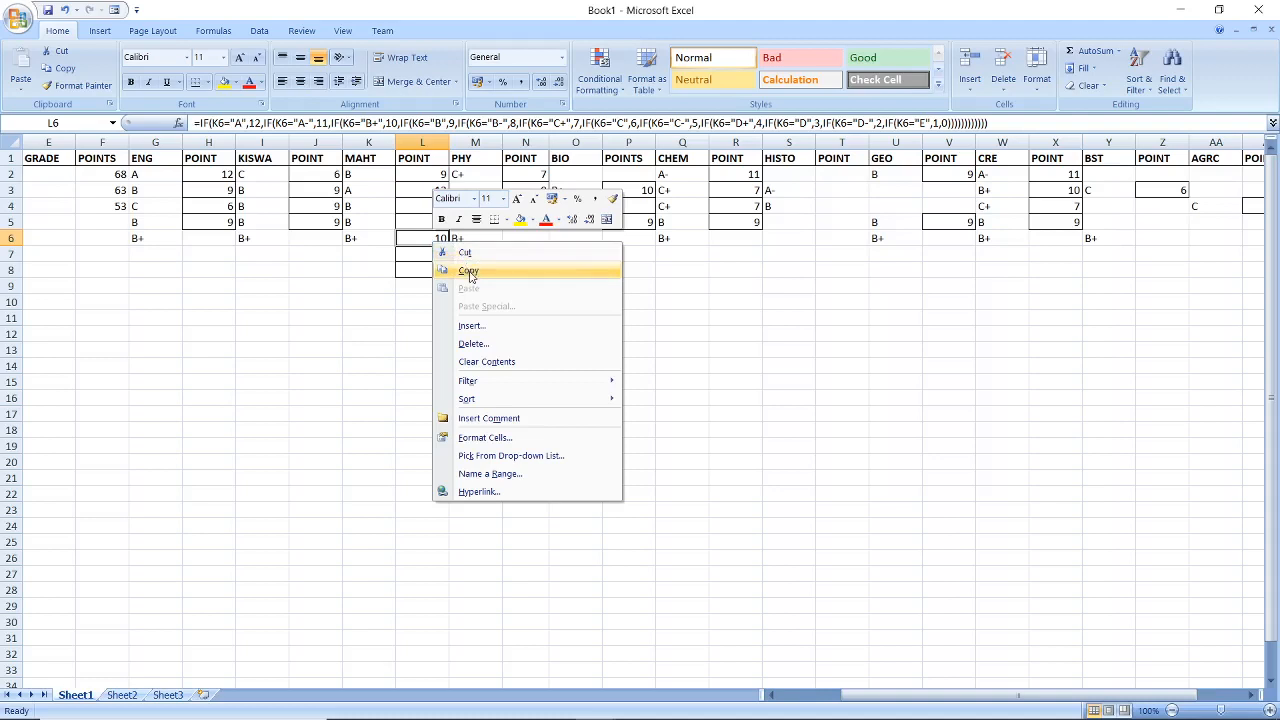
pyautogui.click(469, 272)
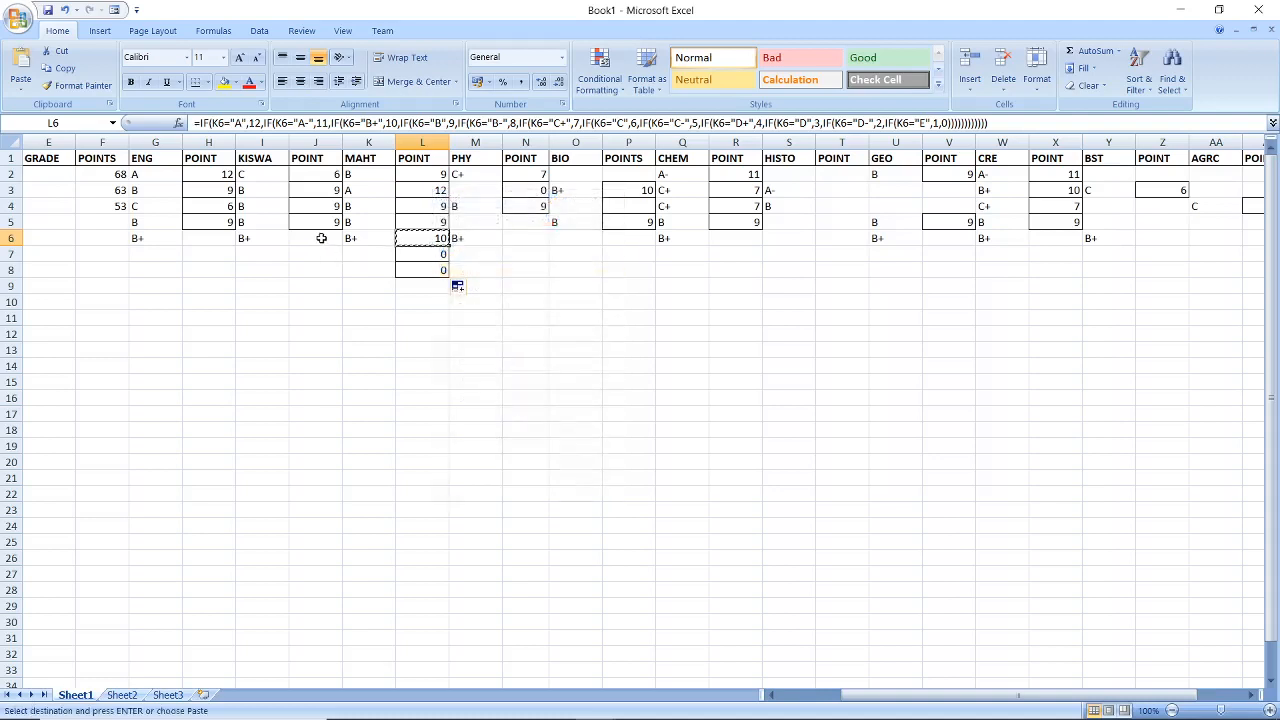
pyautogui.click(322, 238)
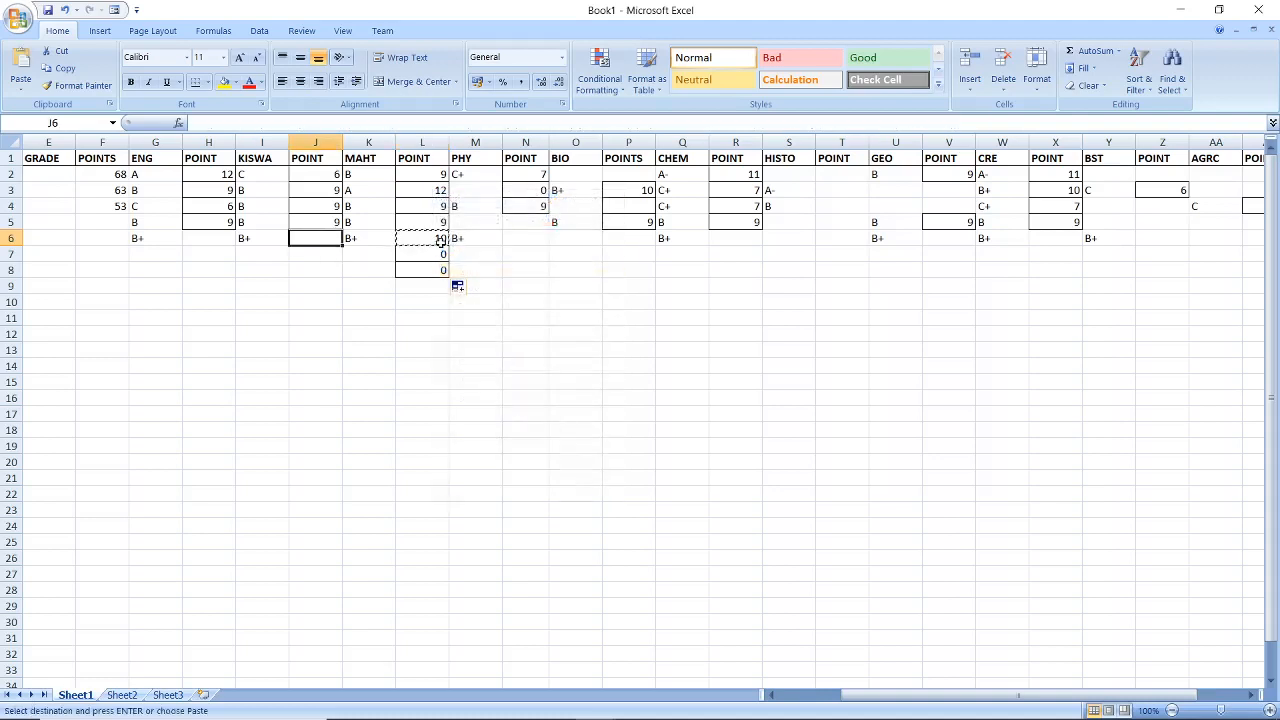
pyautogui.hotkey('ctrl', 'v')
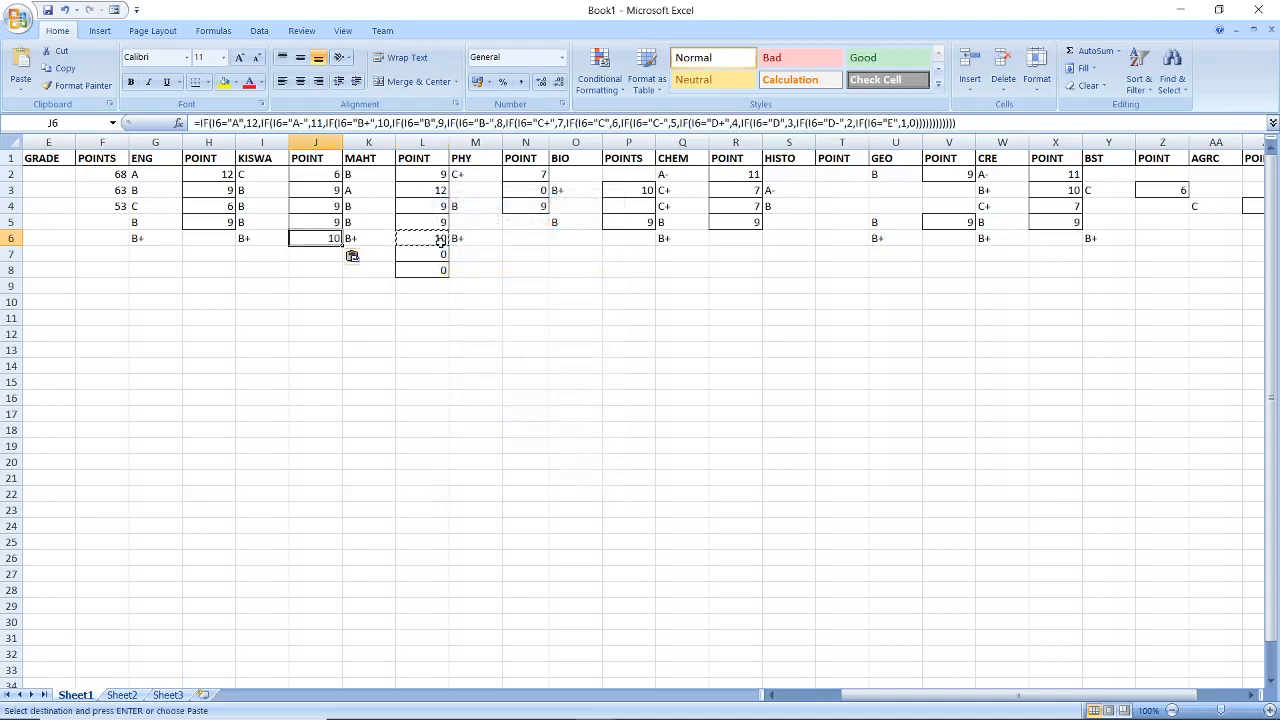
pyautogui.click(195, 241)
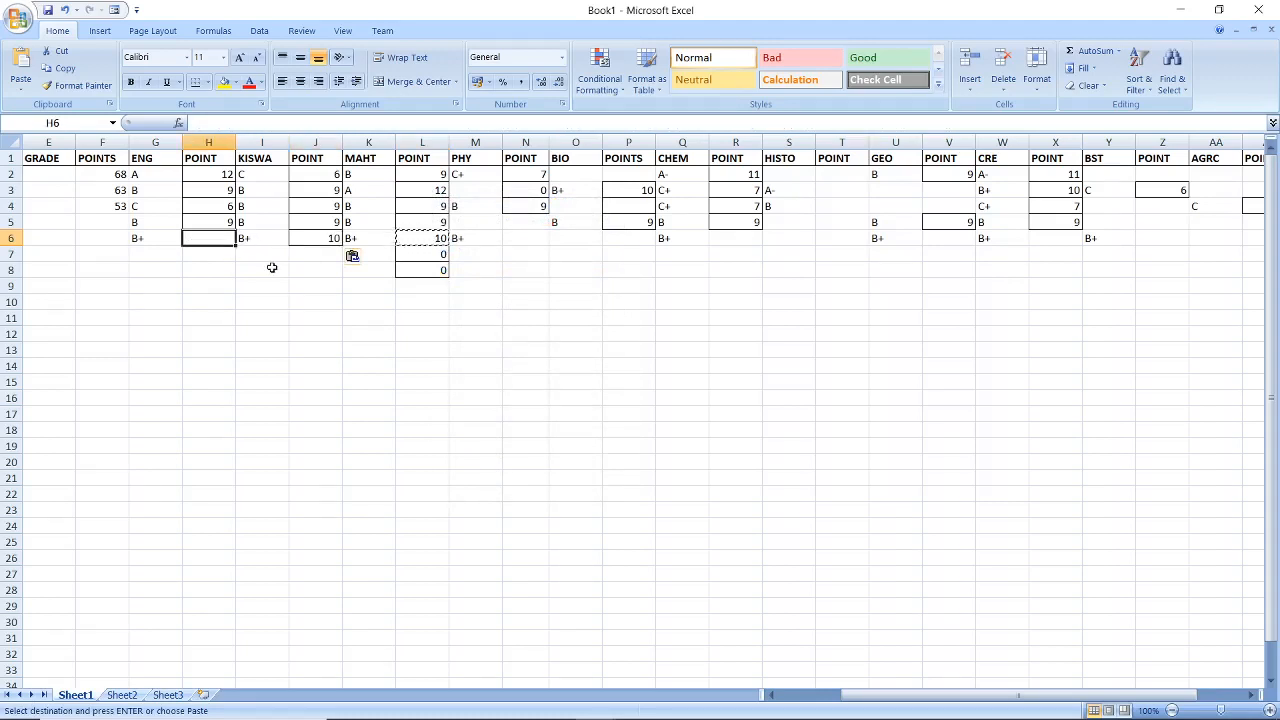
pyautogui.hotkey('ctrl', 'v')
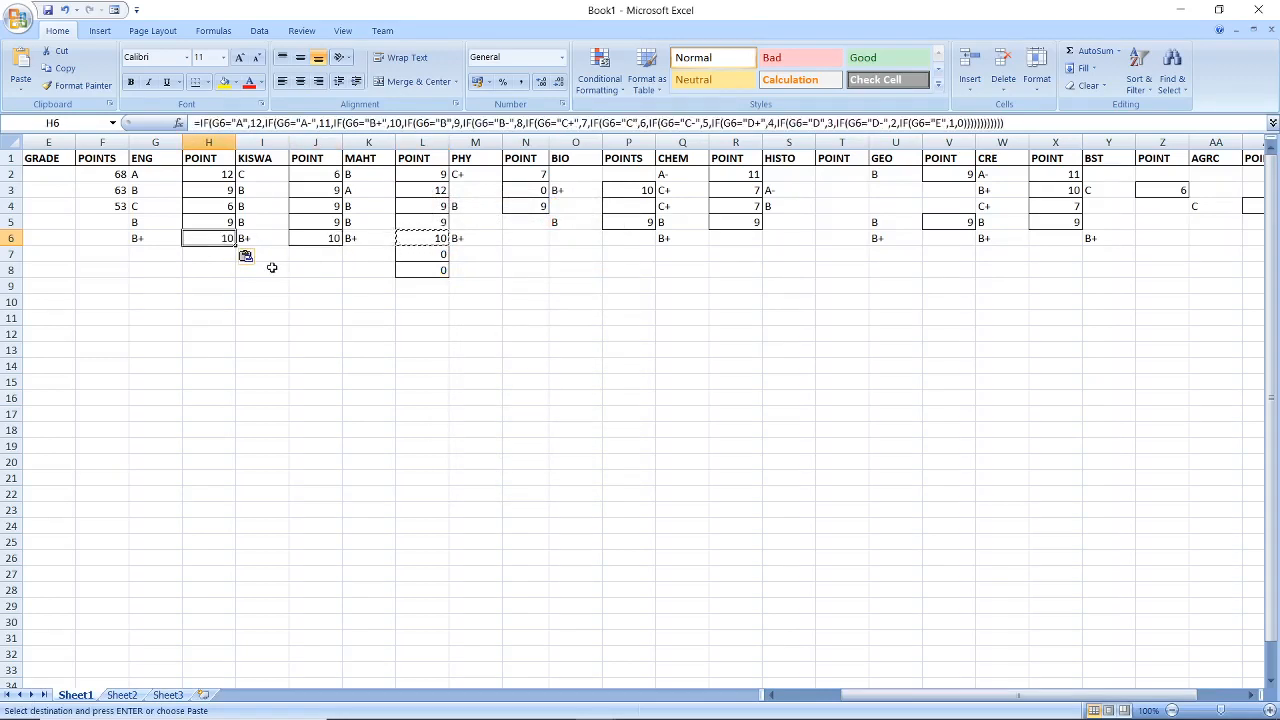
# Step: Paste the copied points formula into the row 6 point cells for PHY (N6), CHEM (R6), GEO (V6) and BST (Z6)
pyautogui.click(531, 240)
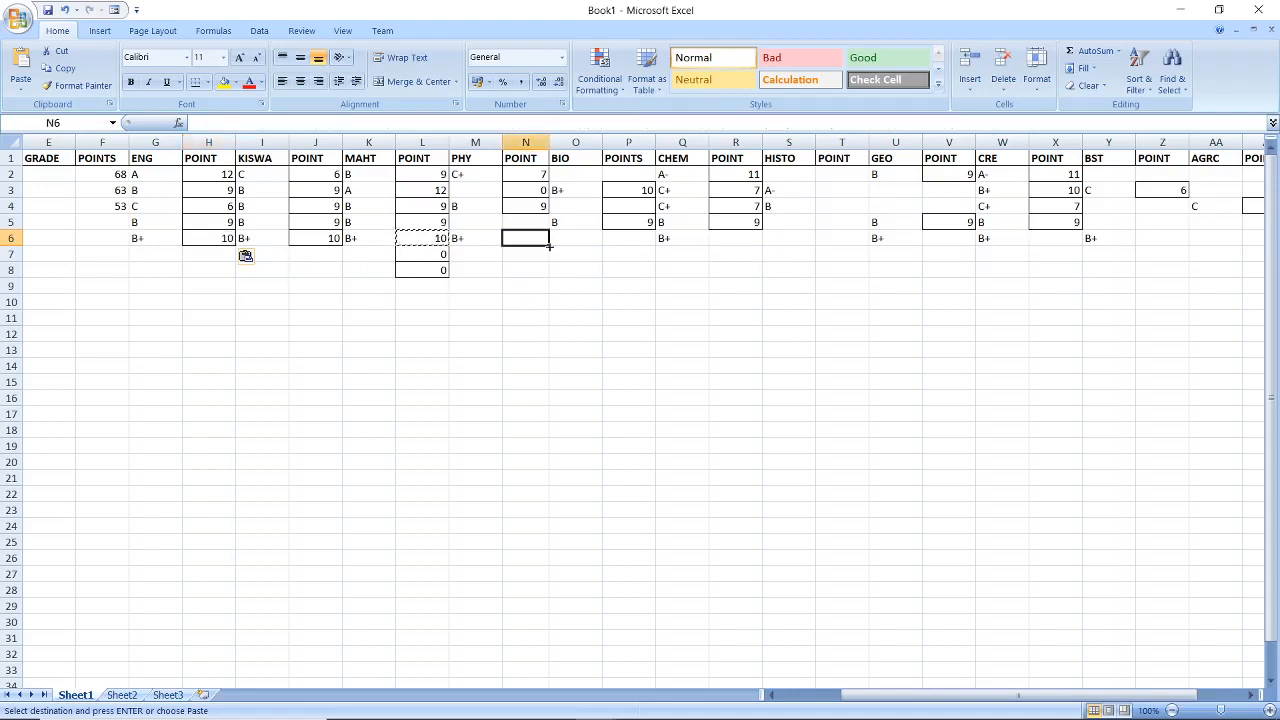
pyautogui.hotkey('ctrl', 'v')
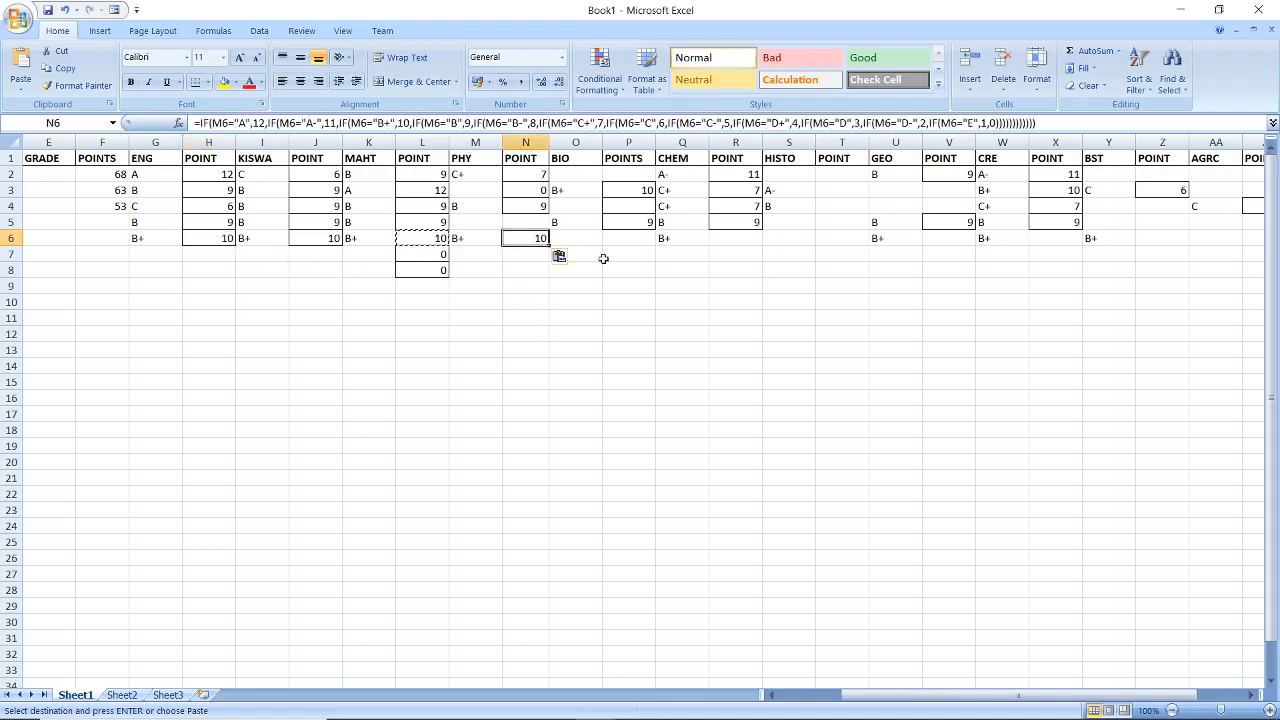
pyautogui.click(715, 240)
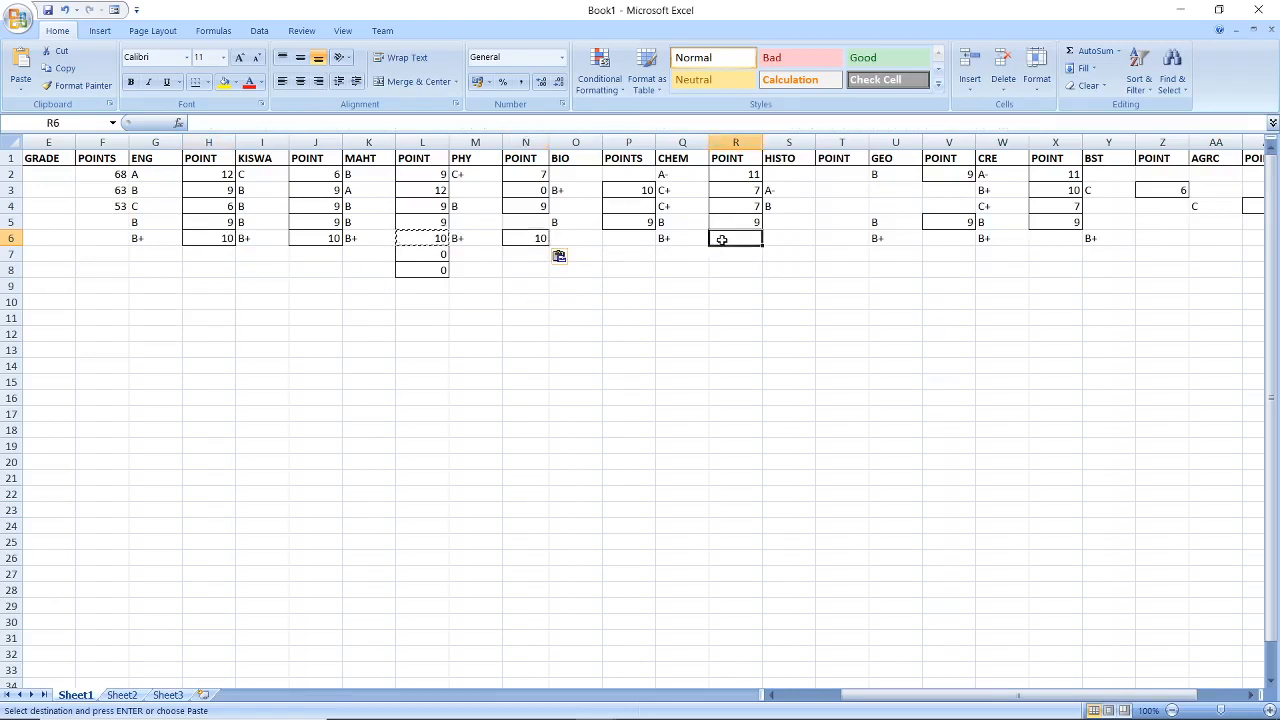
pyautogui.hotkey('ctrl', 'v')
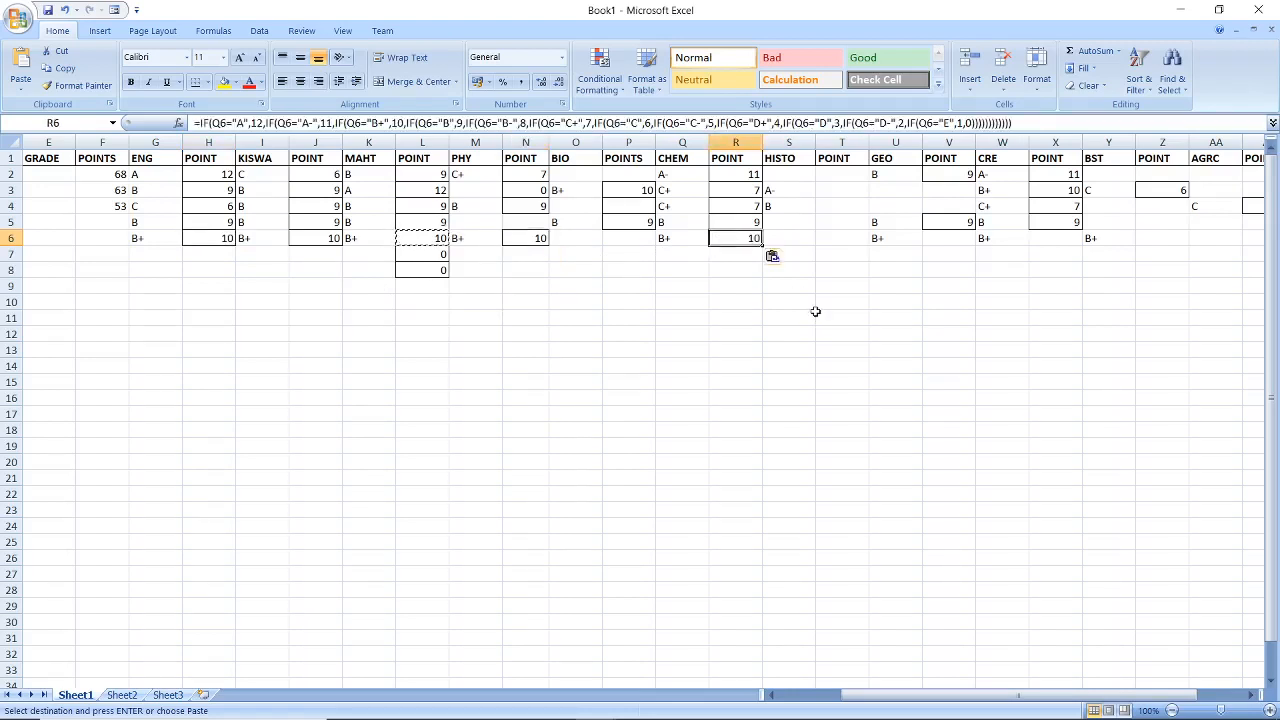
pyautogui.click(946, 239)
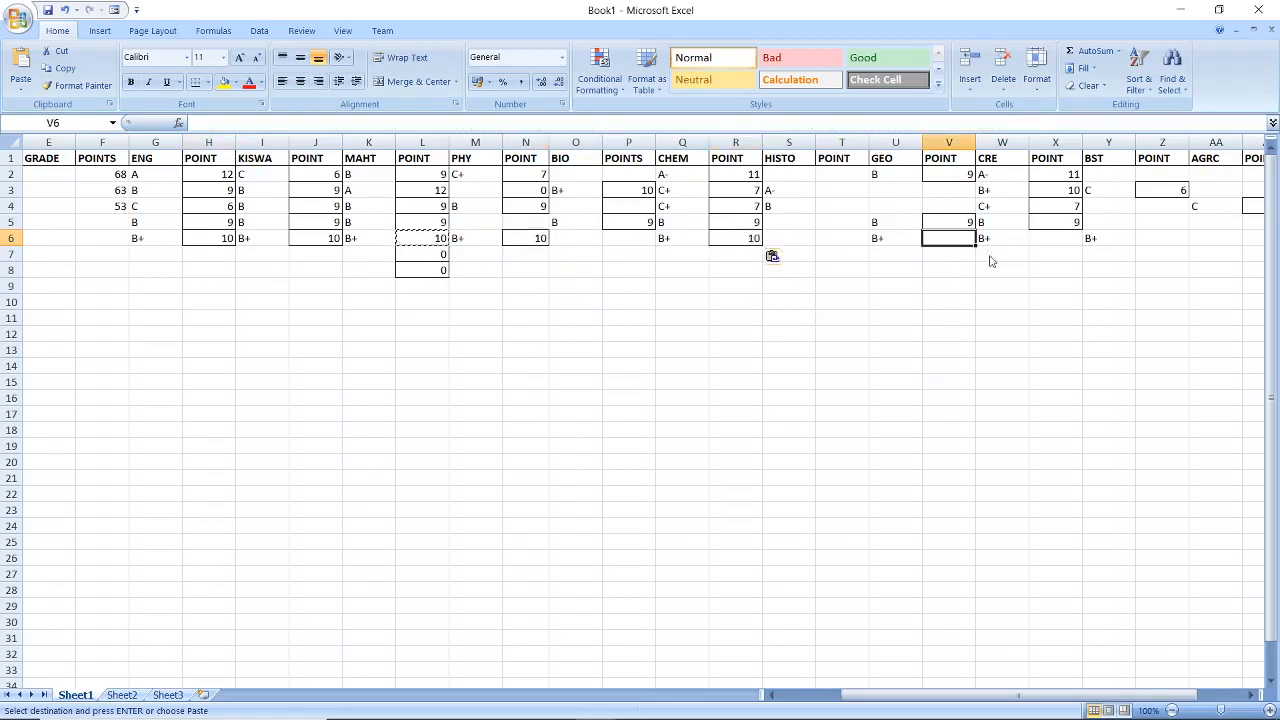
pyautogui.hotkey('ctrl', 'v')
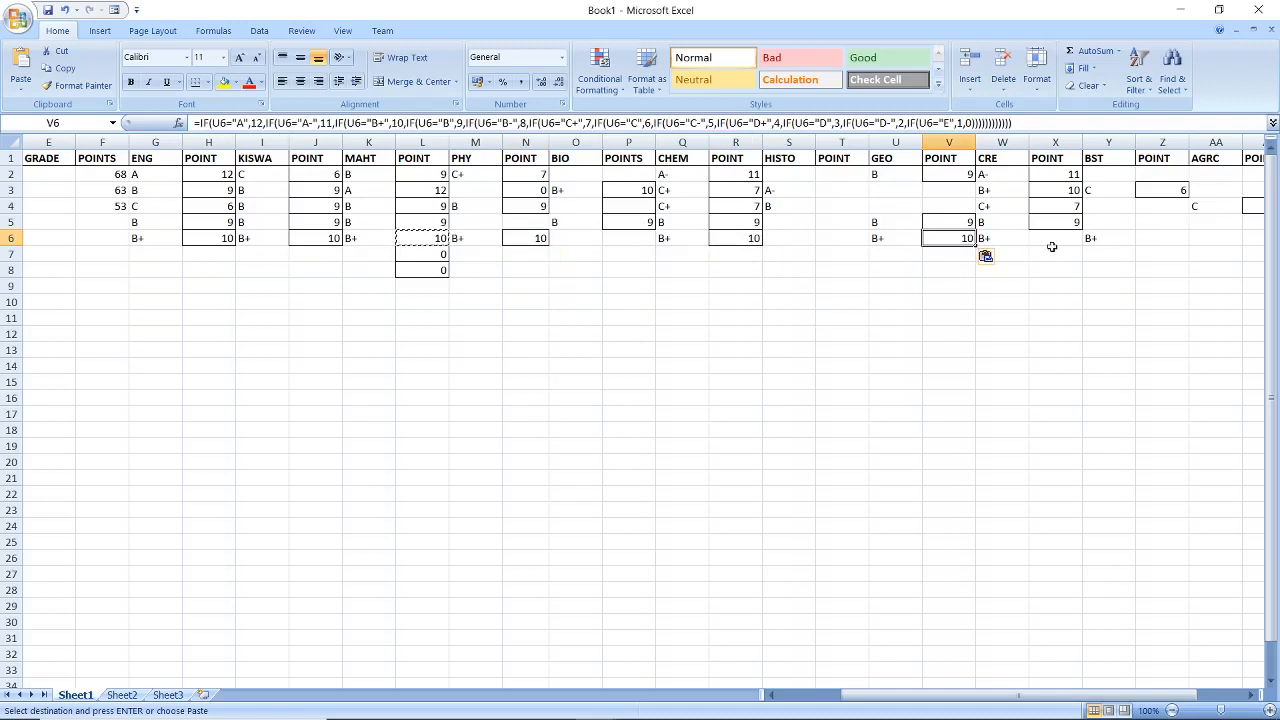
pyautogui.click(1158, 236)
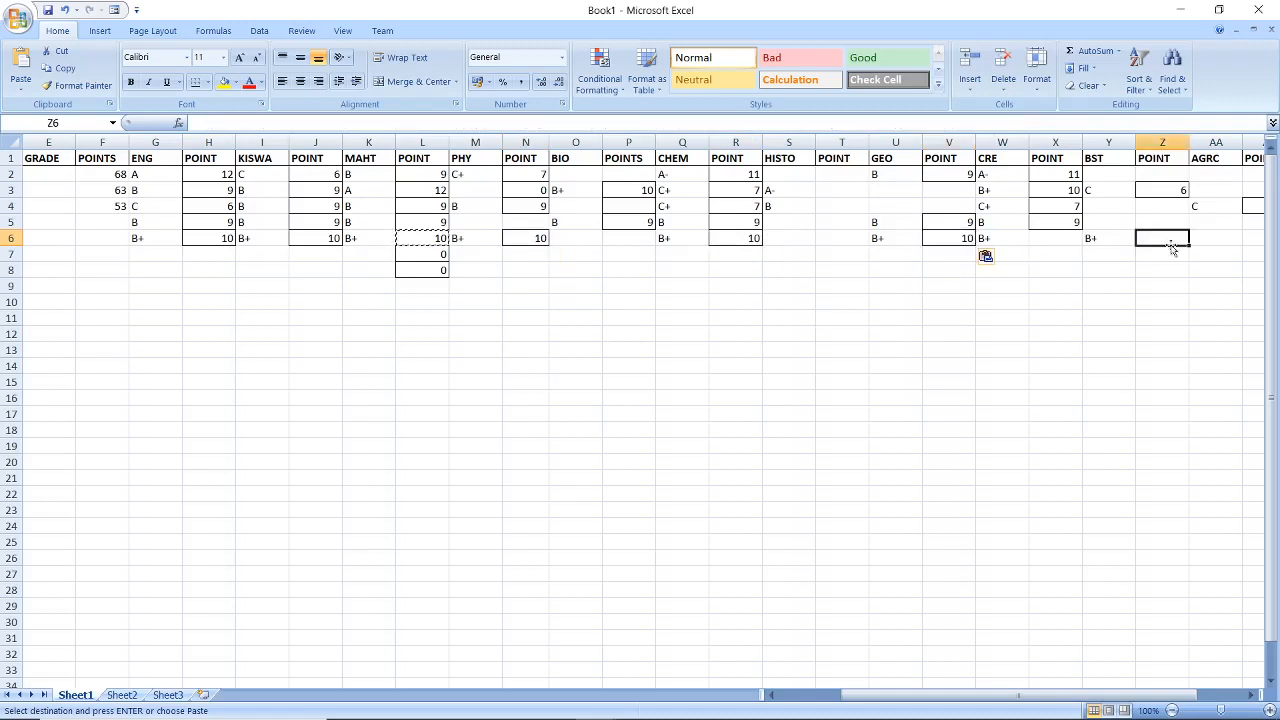
pyautogui.hotkey('ctrl', 'v')
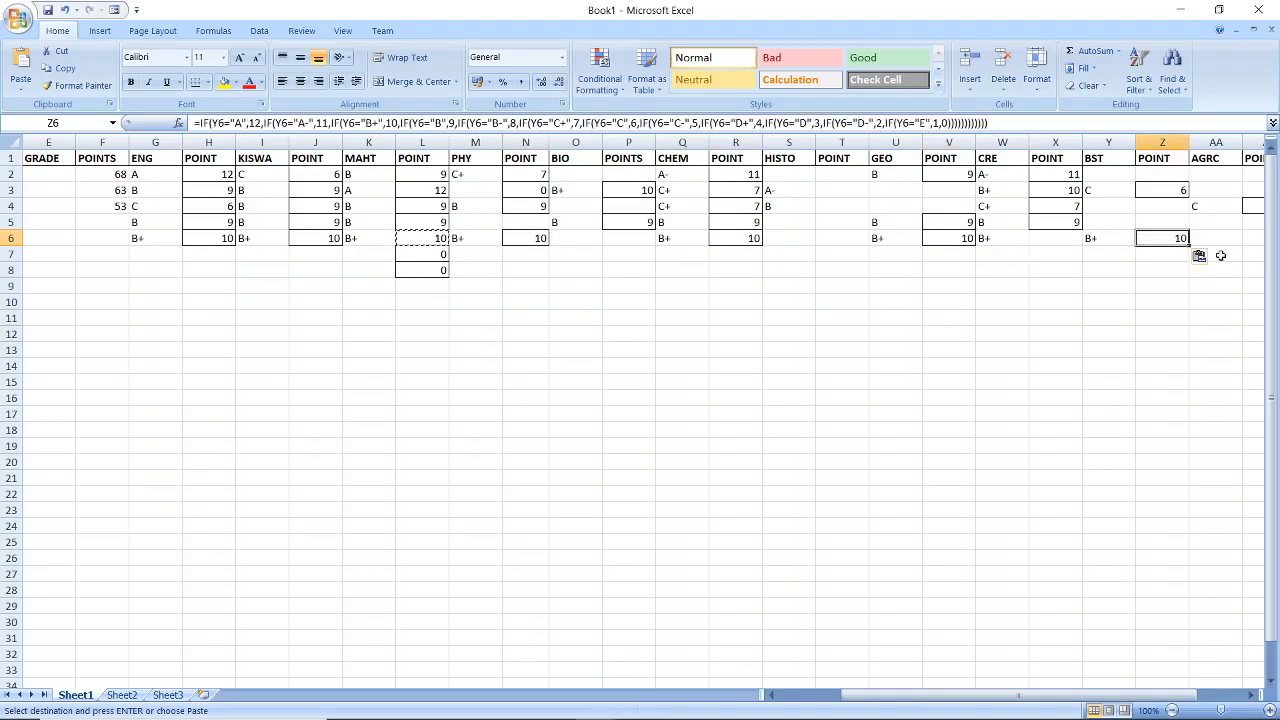
# Step: Start a SUM formula in the row 6 cell of the total POINTS column (F6)
pyautogui.click(1256, 697)
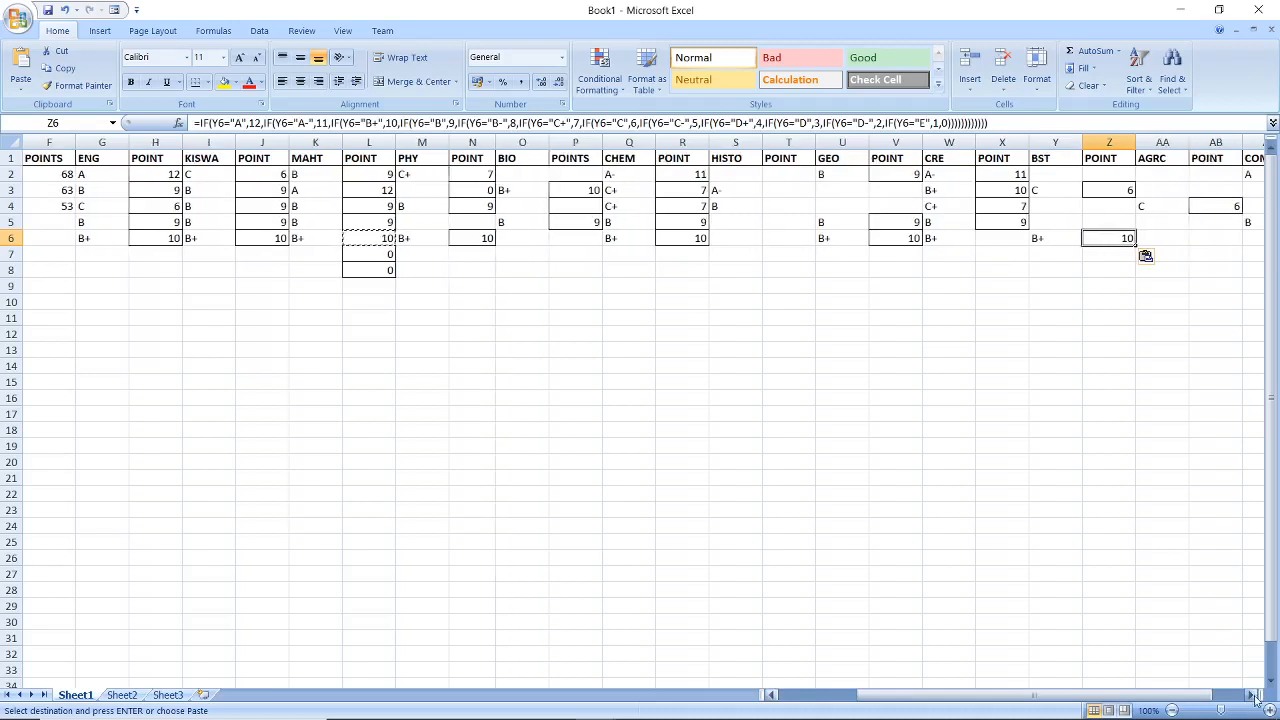
pyautogui.click(1256, 697)
pyautogui.click(1256, 697)
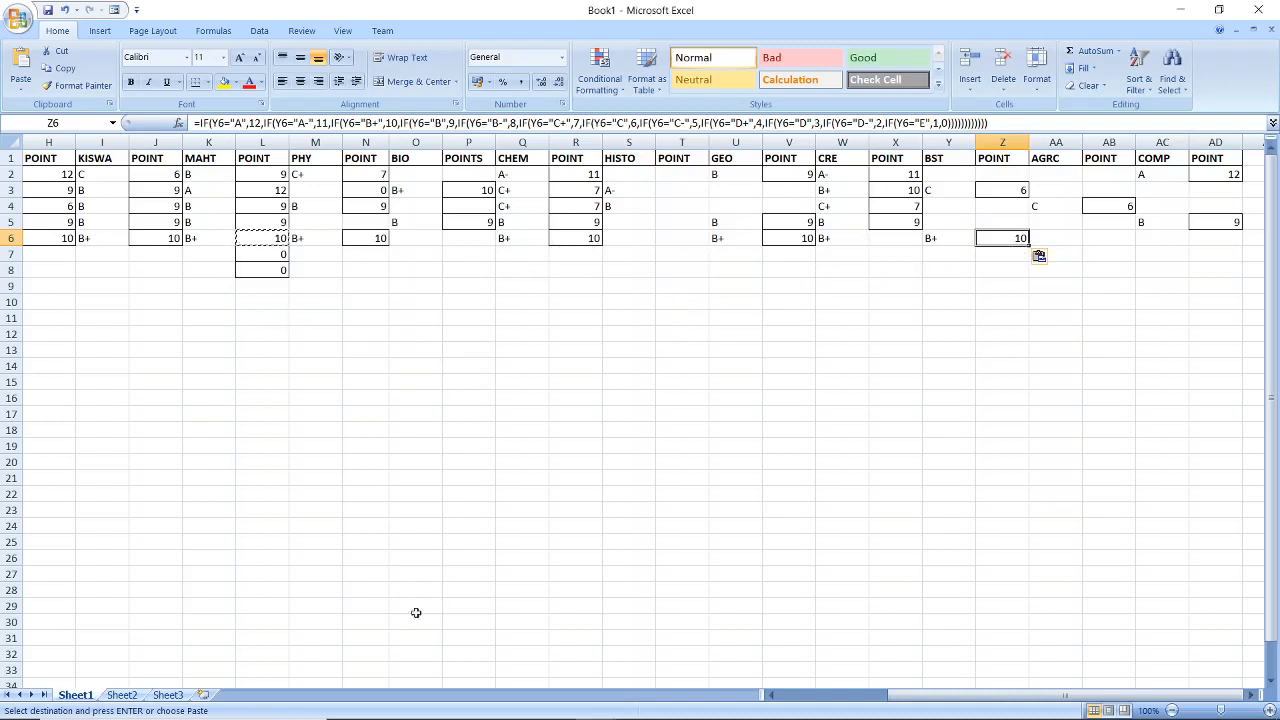
pyautogui.hscroll(-6, 775, 697)
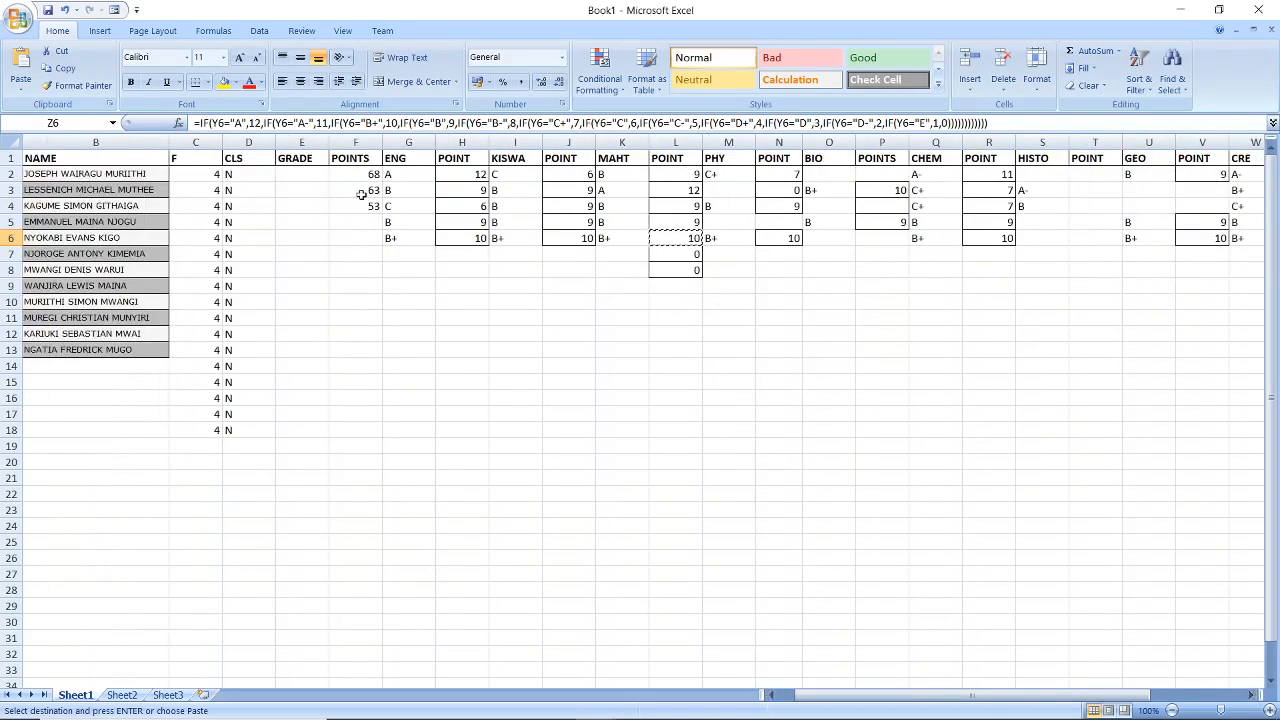
pyautogui.click(365, 244)
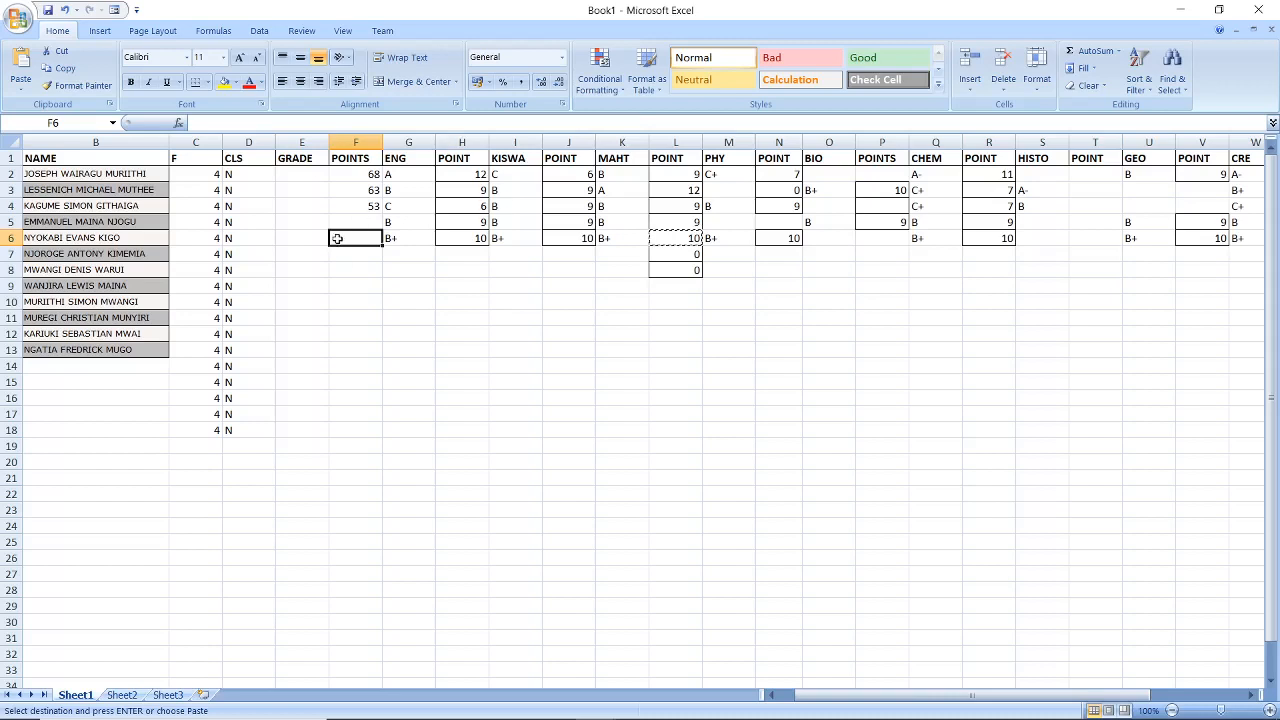
pyautogui.write('=')
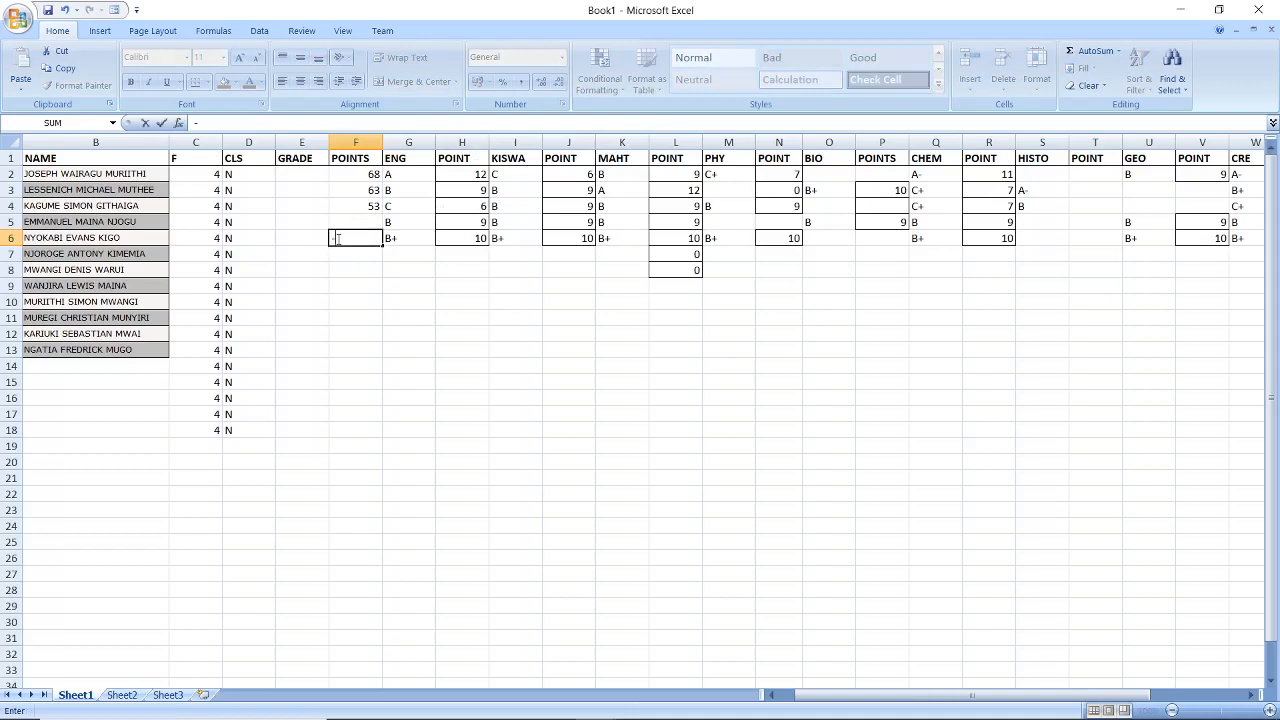
pyautogui.press('BackSpace')
pyautogui.write('=SUM')
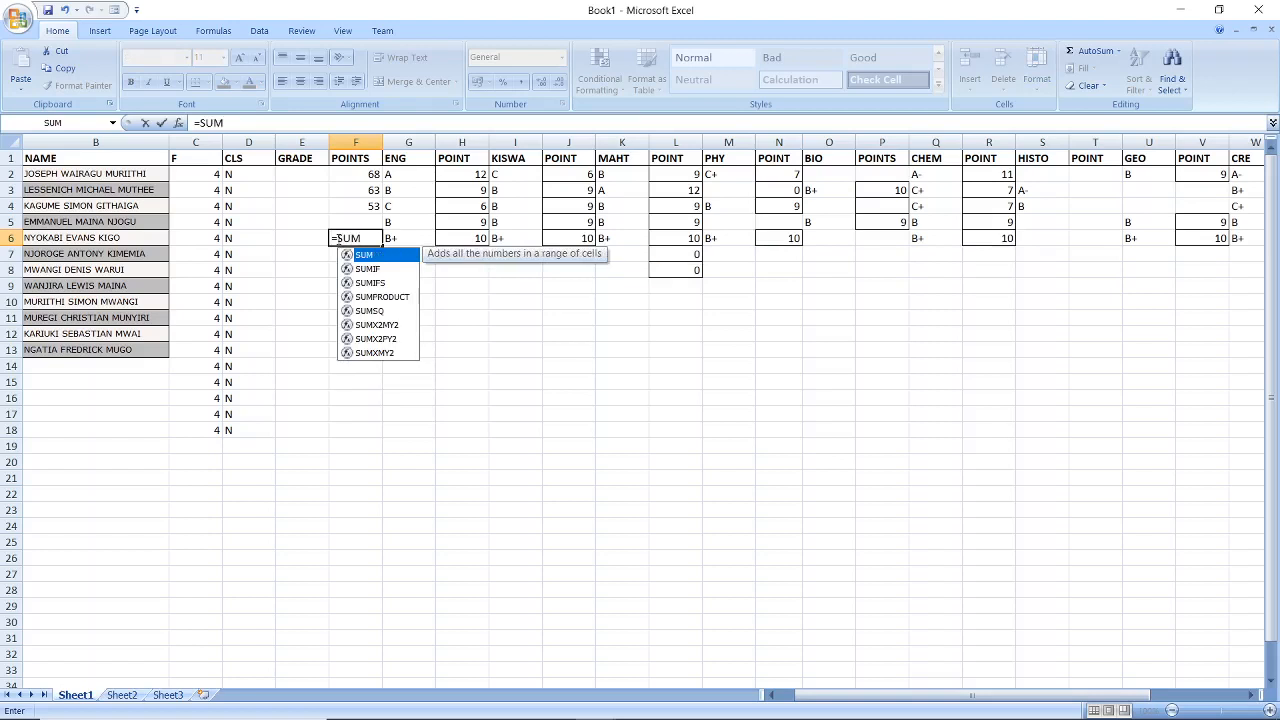
pyautogui.write(')')
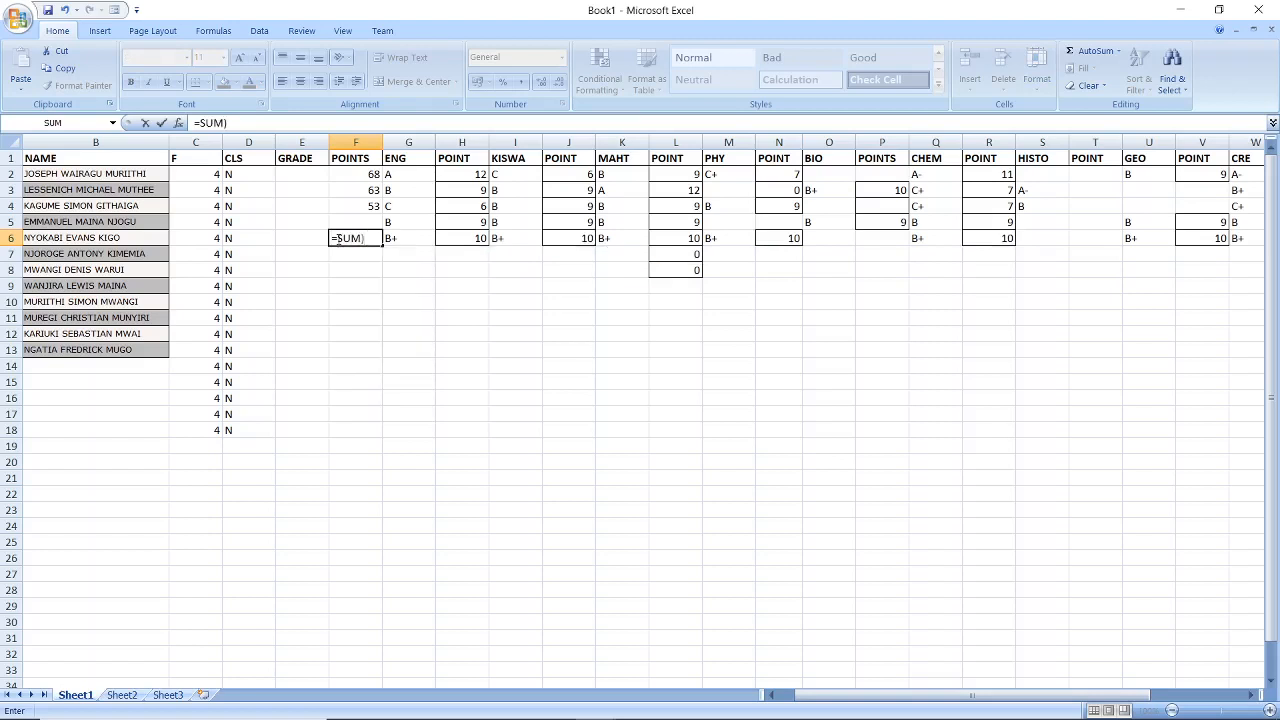
pyautogui.press('BackSpace')
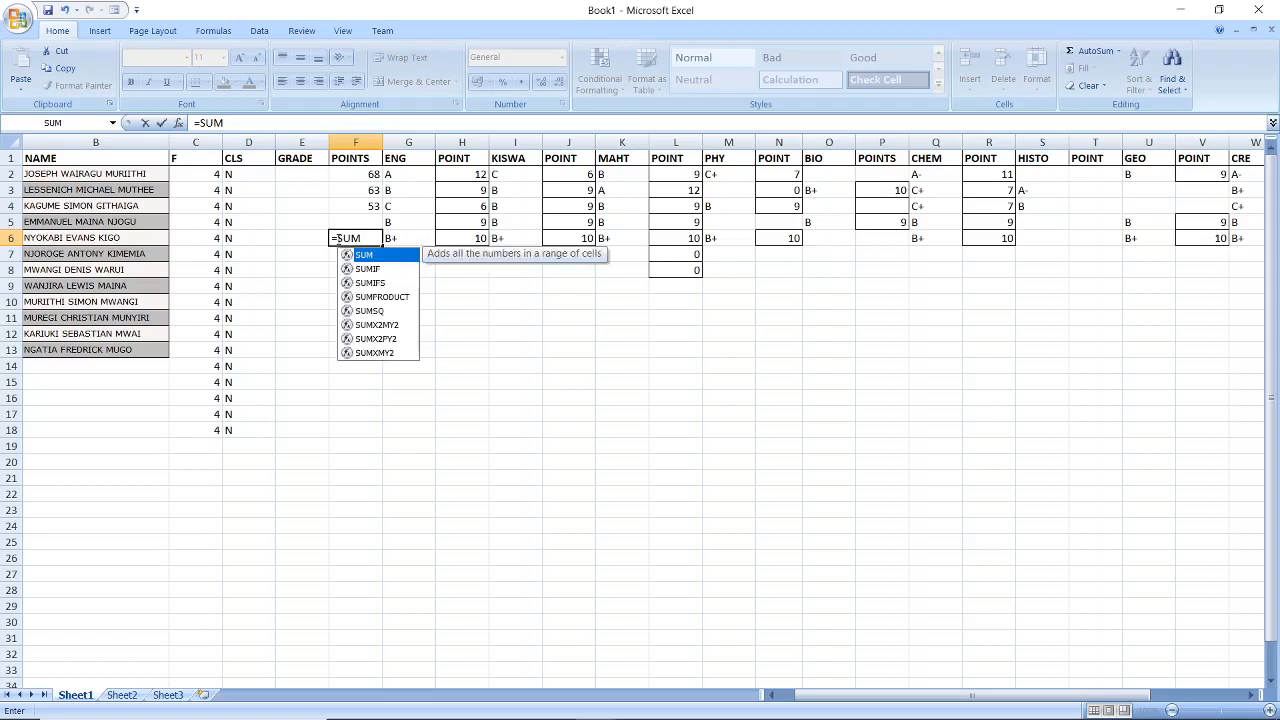
pyautogui.write('(')
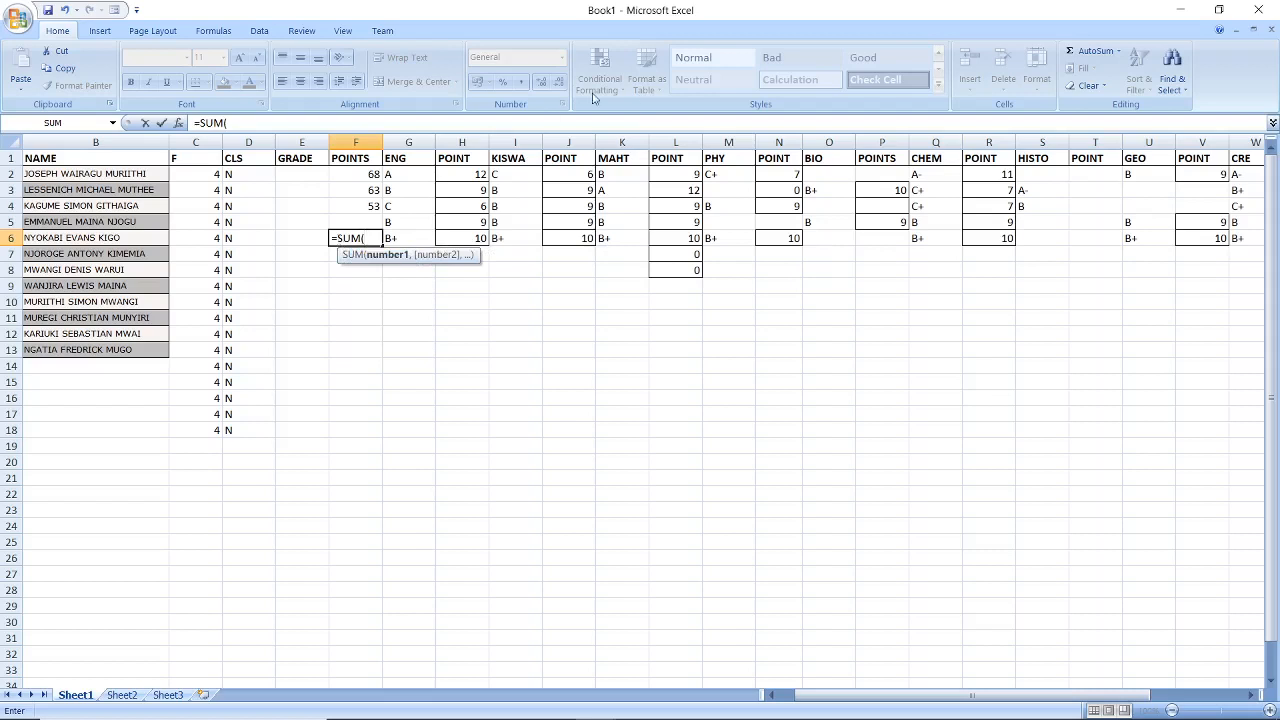
# Step: Set H6:R6 as the range of the SUM in F6 and close its parenthesis
pyautogui.click(477, 239)
pyautogui.press('F8')
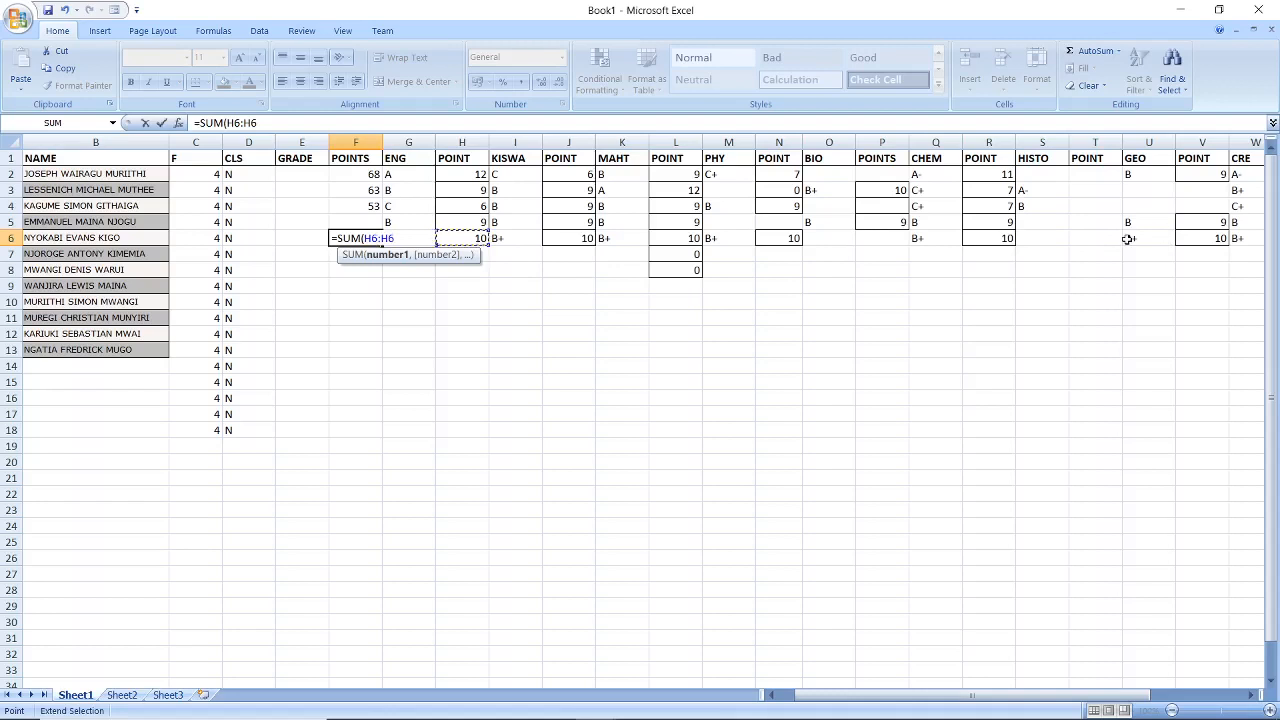
pyautogui.press('BackSpace')
pyautogui.press('BackSpace')
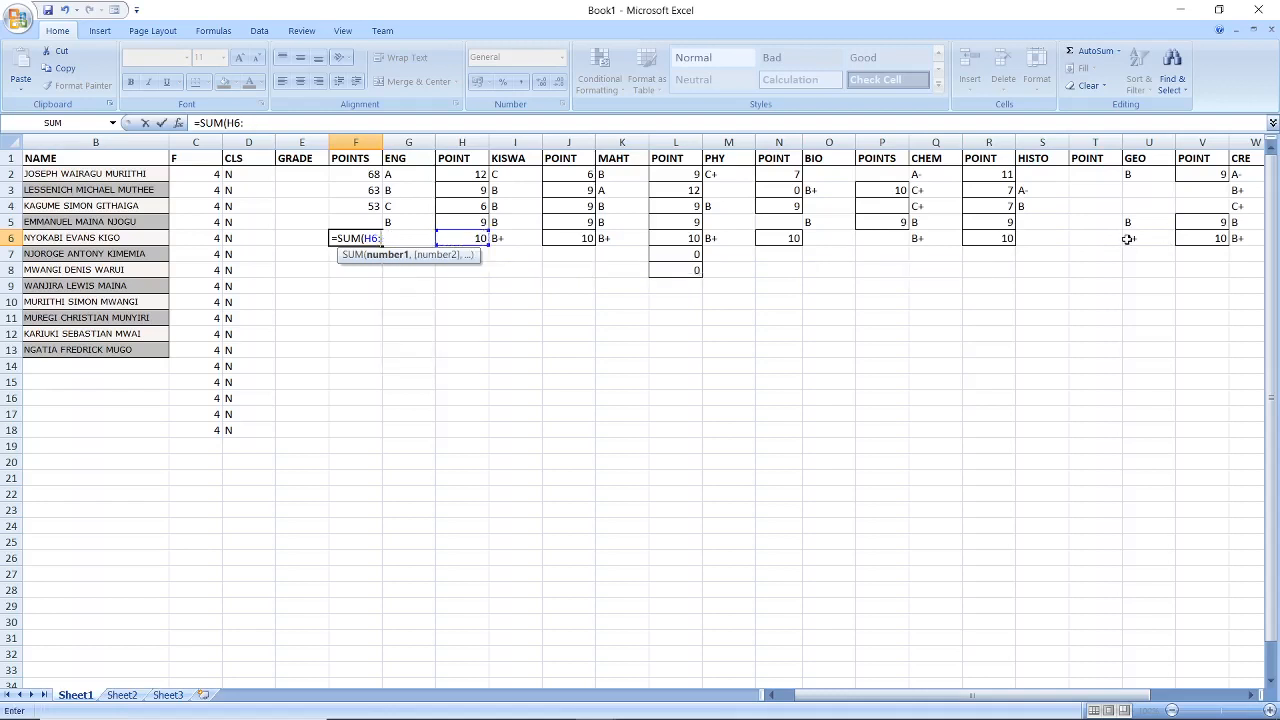
pyautogui.click(1250, 697)
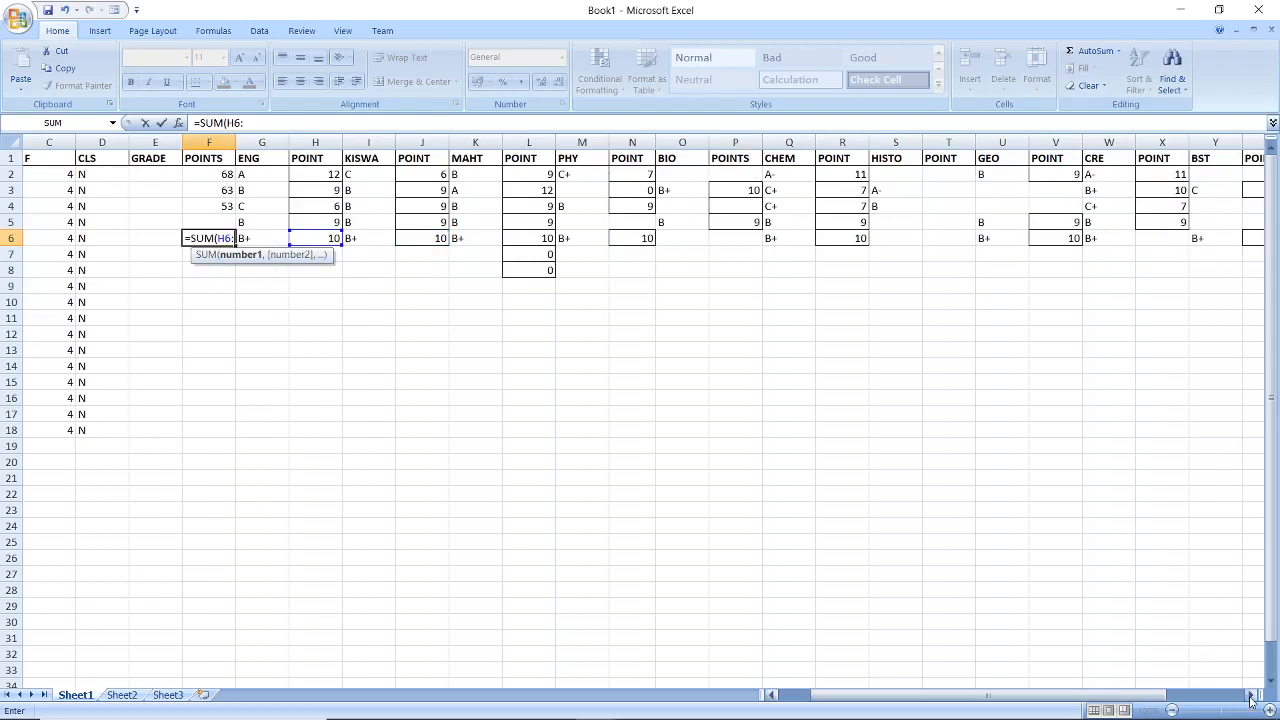
pyautogui.click(860, 239)
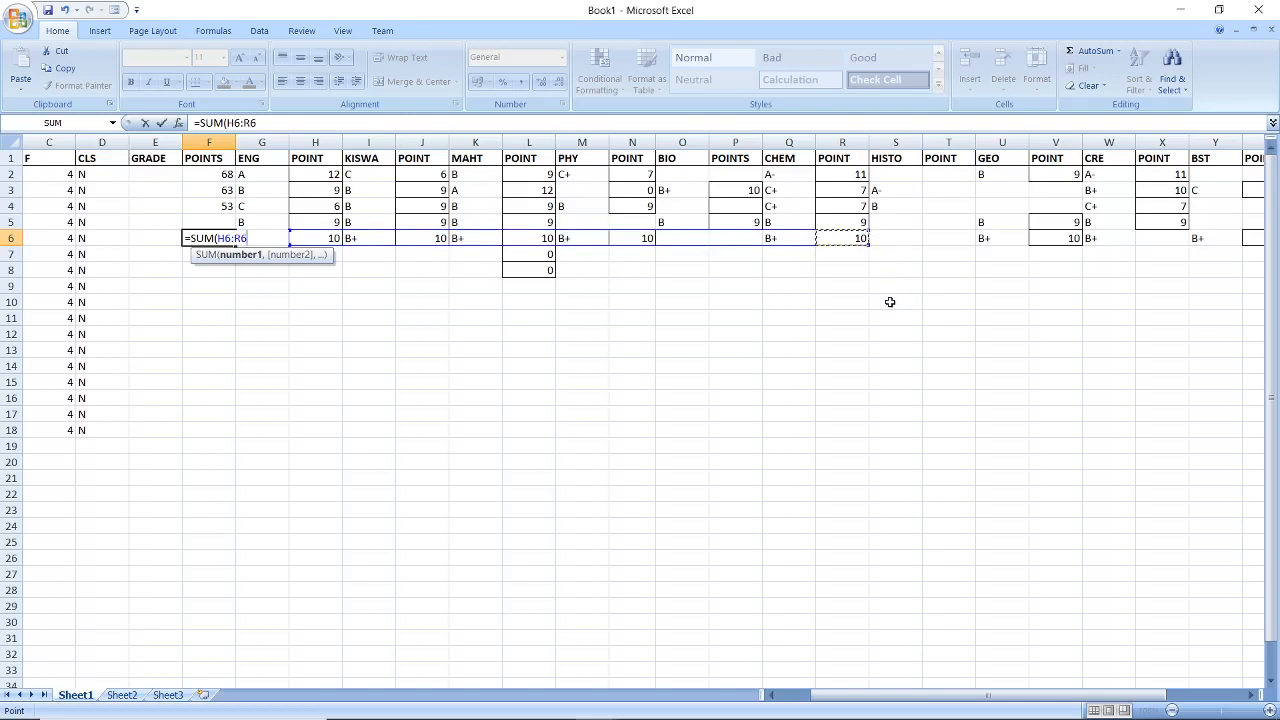
pyautogui.write(')')
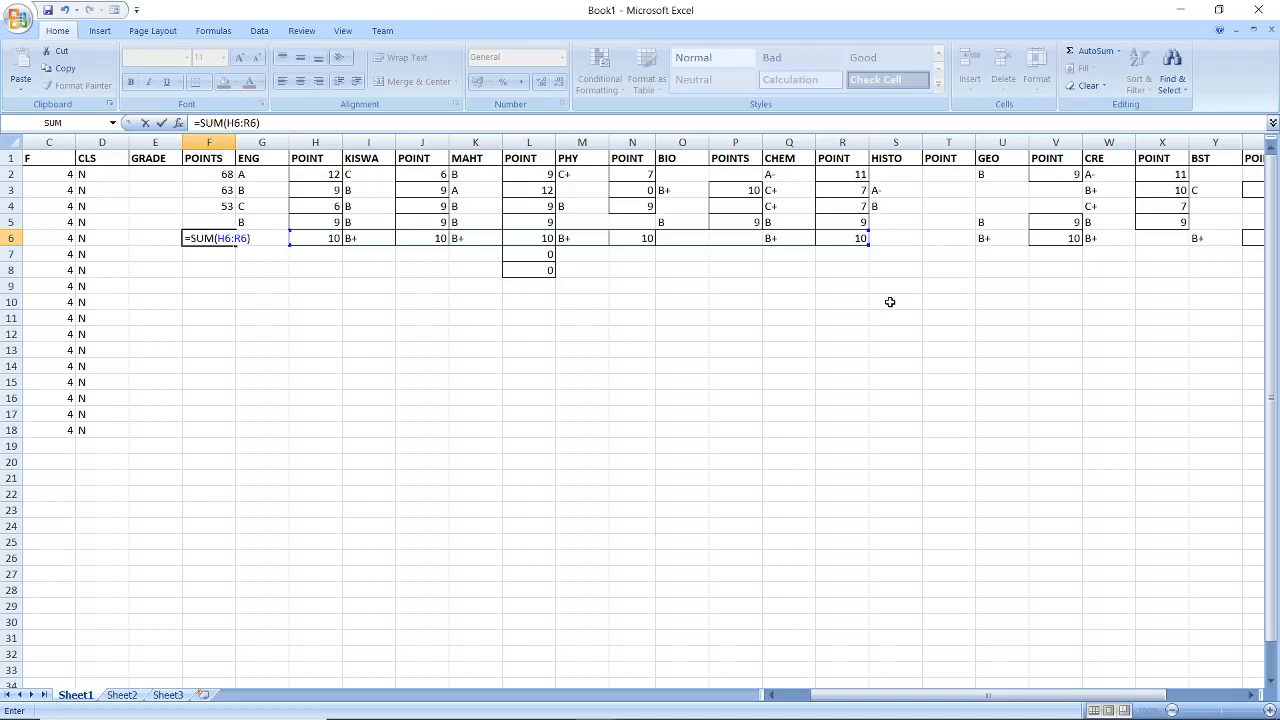
# Step: Append +SUM(LARGE( to the SUM(H6:R6) formula in F6
pyautogui.write('+SUM')
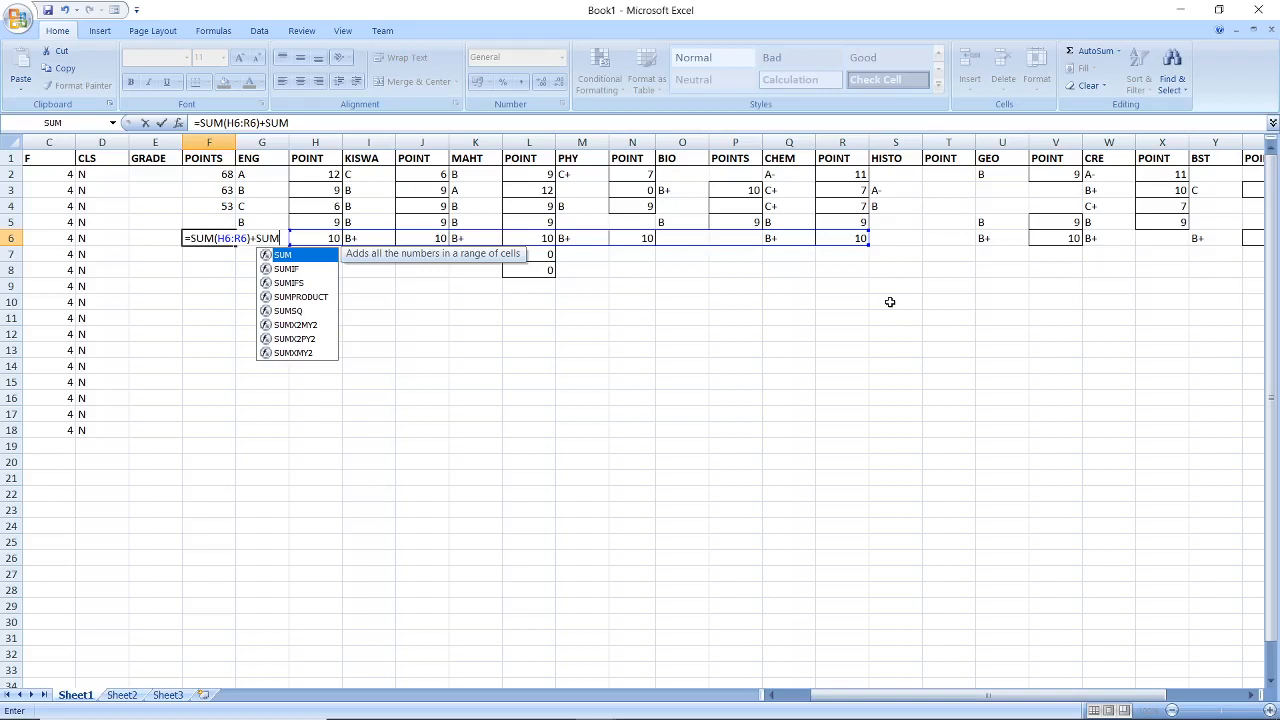
pyautogui.write('(')
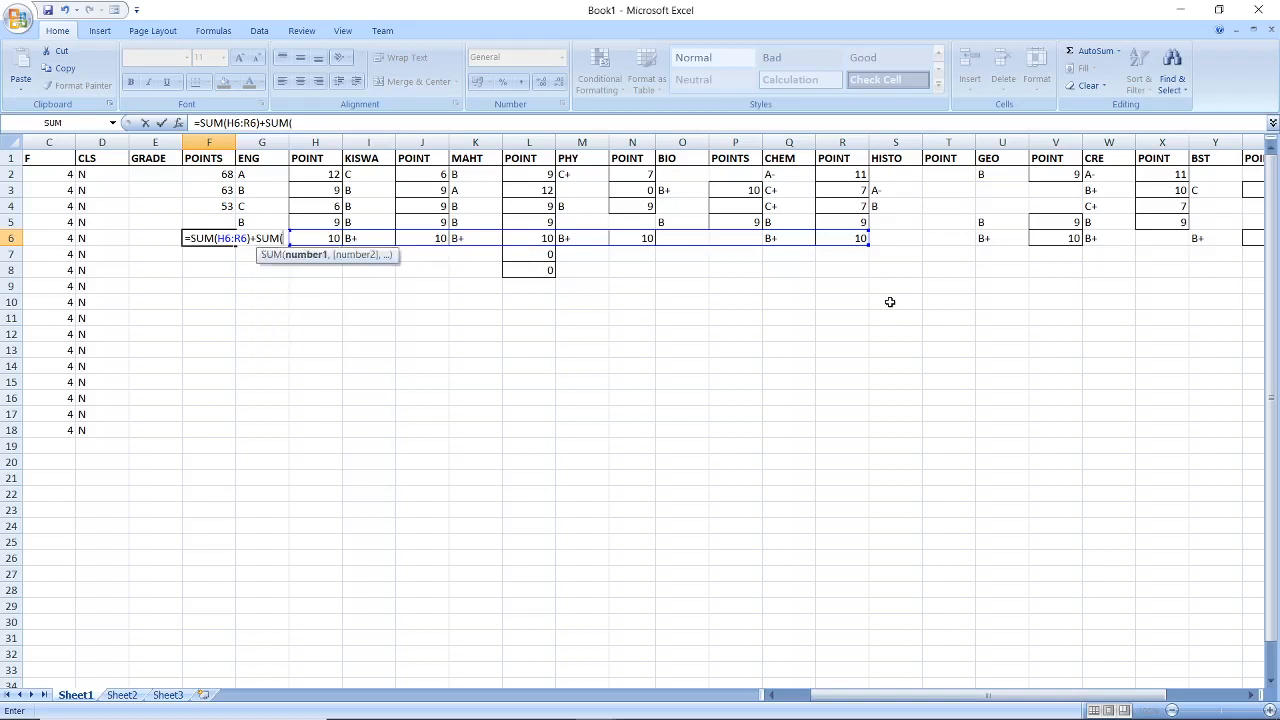
pyautogui.write('LA')
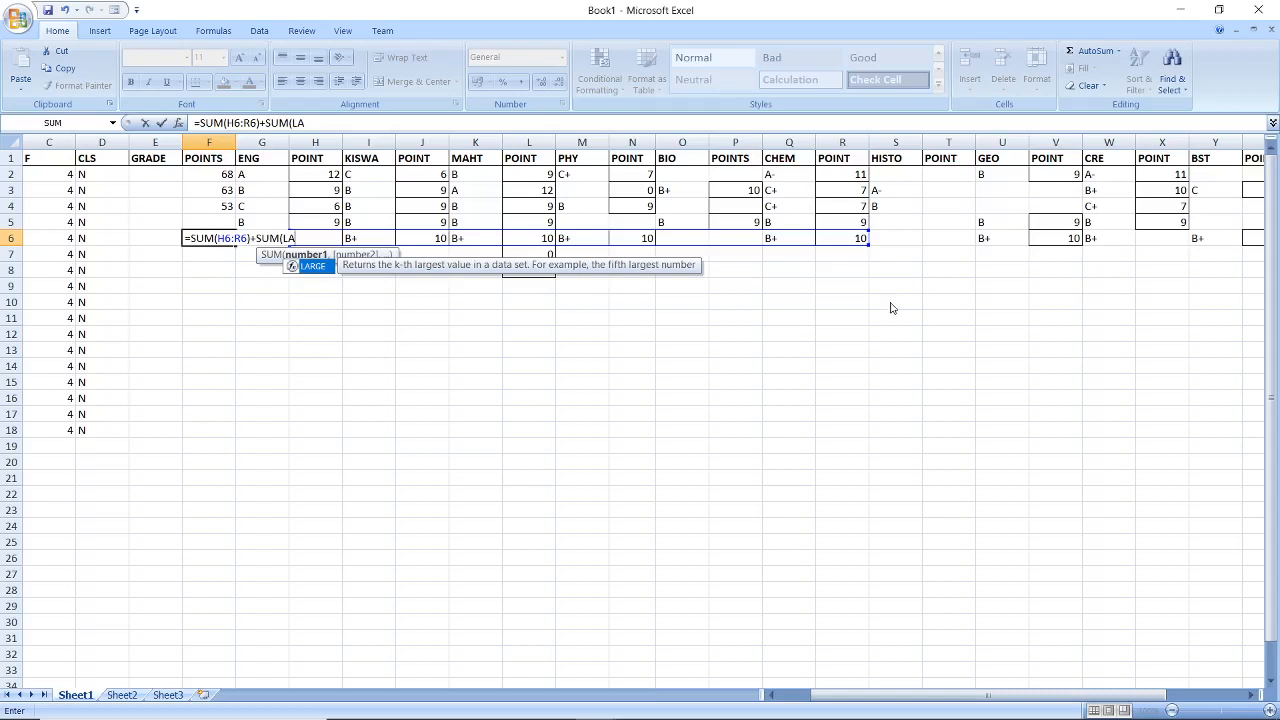
pyautogui.write('GE')
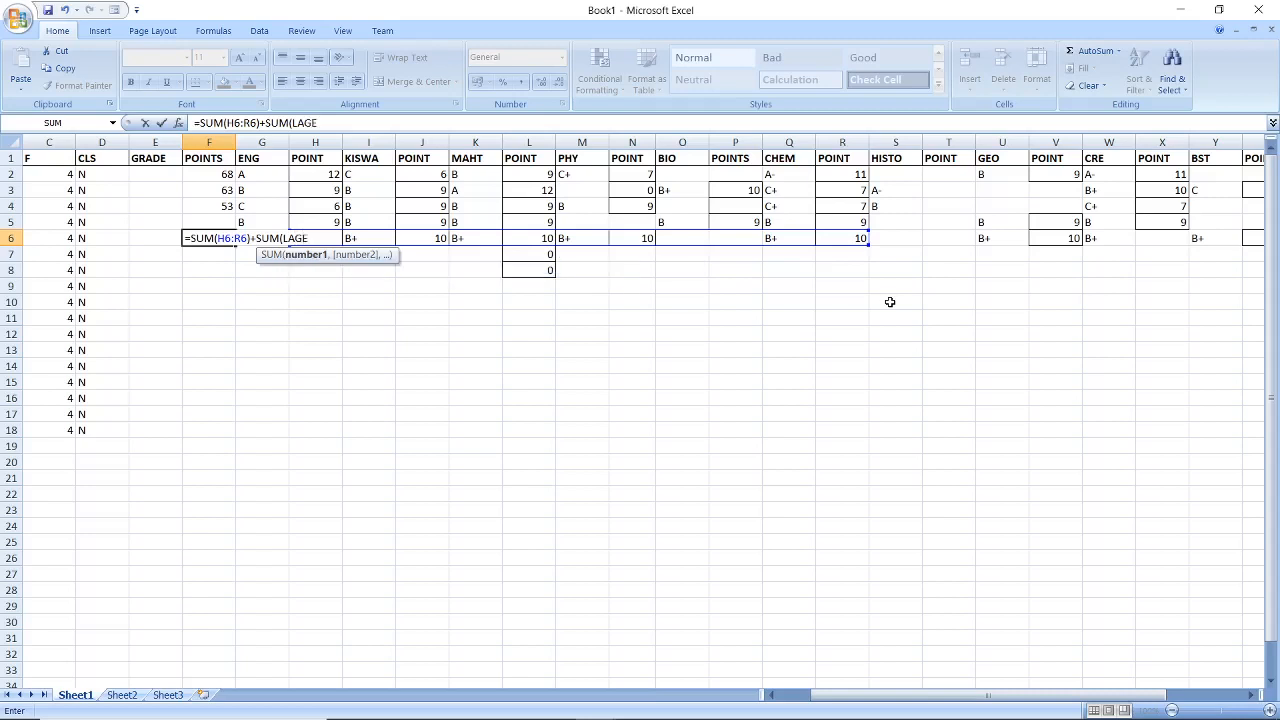
pyautogui.press('BackSpace')
pyautogui.press('BackSpace')
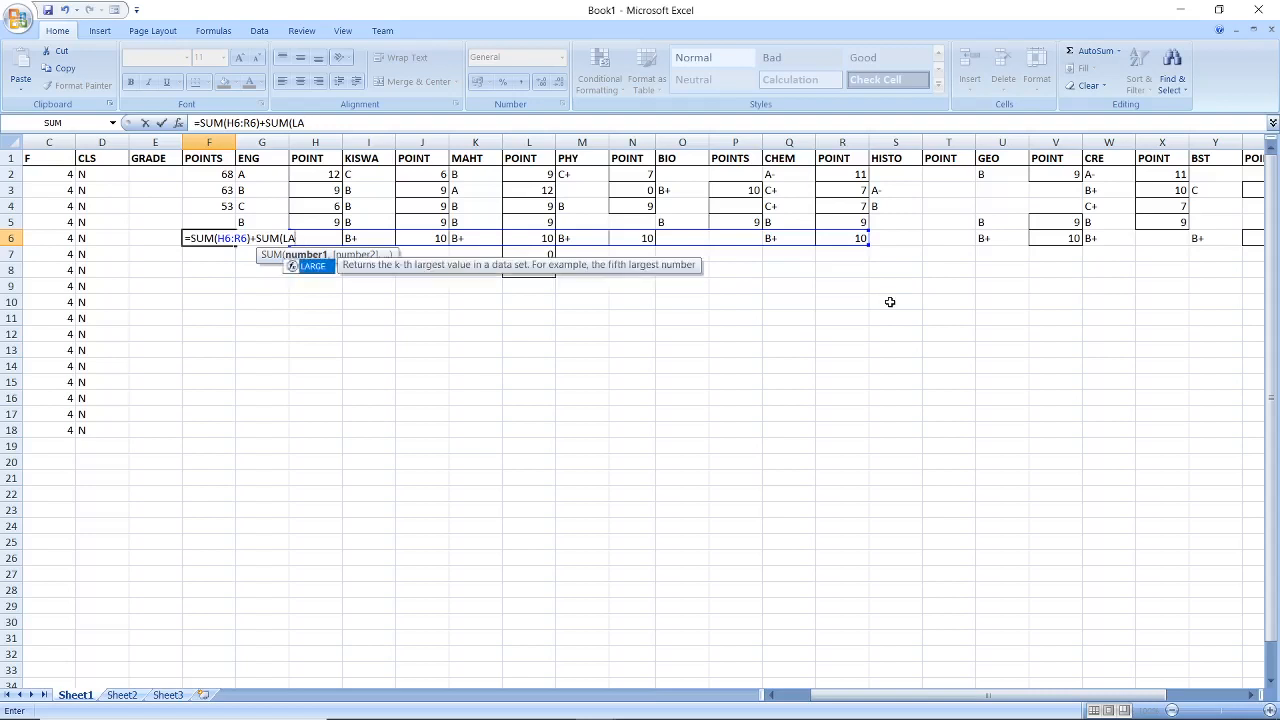
pyautogui.write('RGE')
pyautogui.write('(')
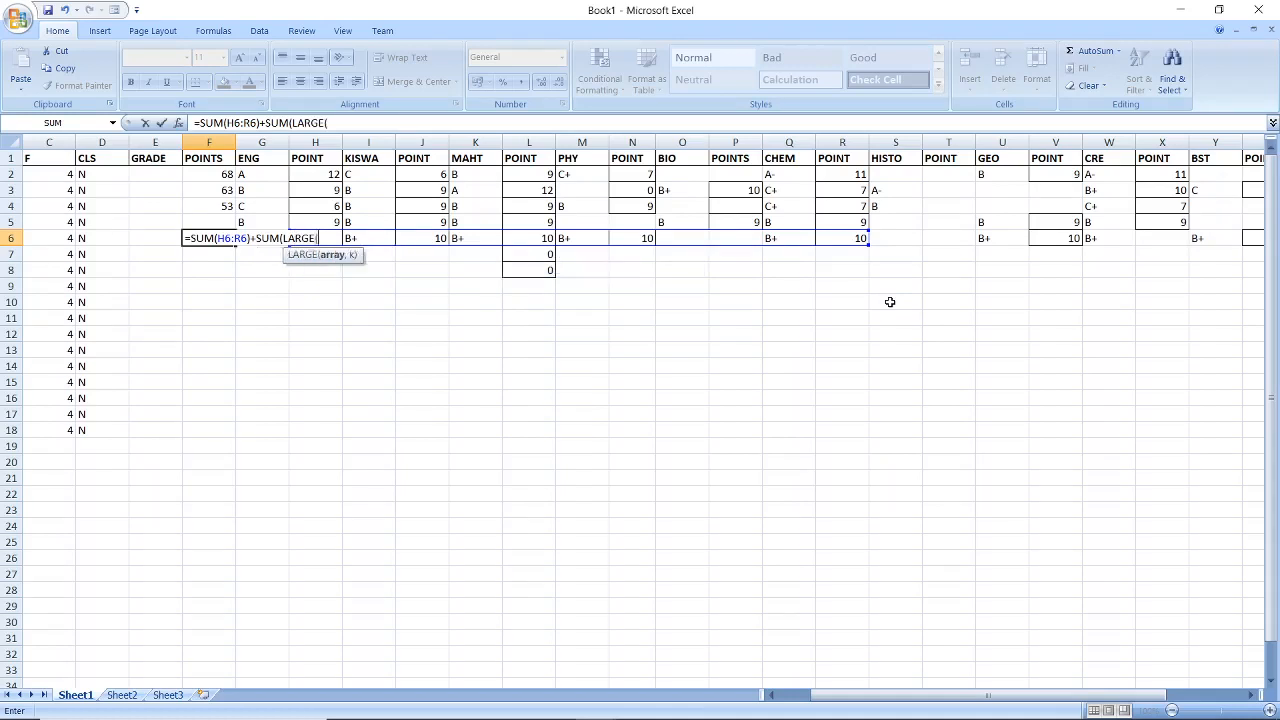
# Step: Set T6:AD6 as the array of the LARGE function in the F6 formula
pyautogui.click(949, 241)
pyautogui.press('F8')
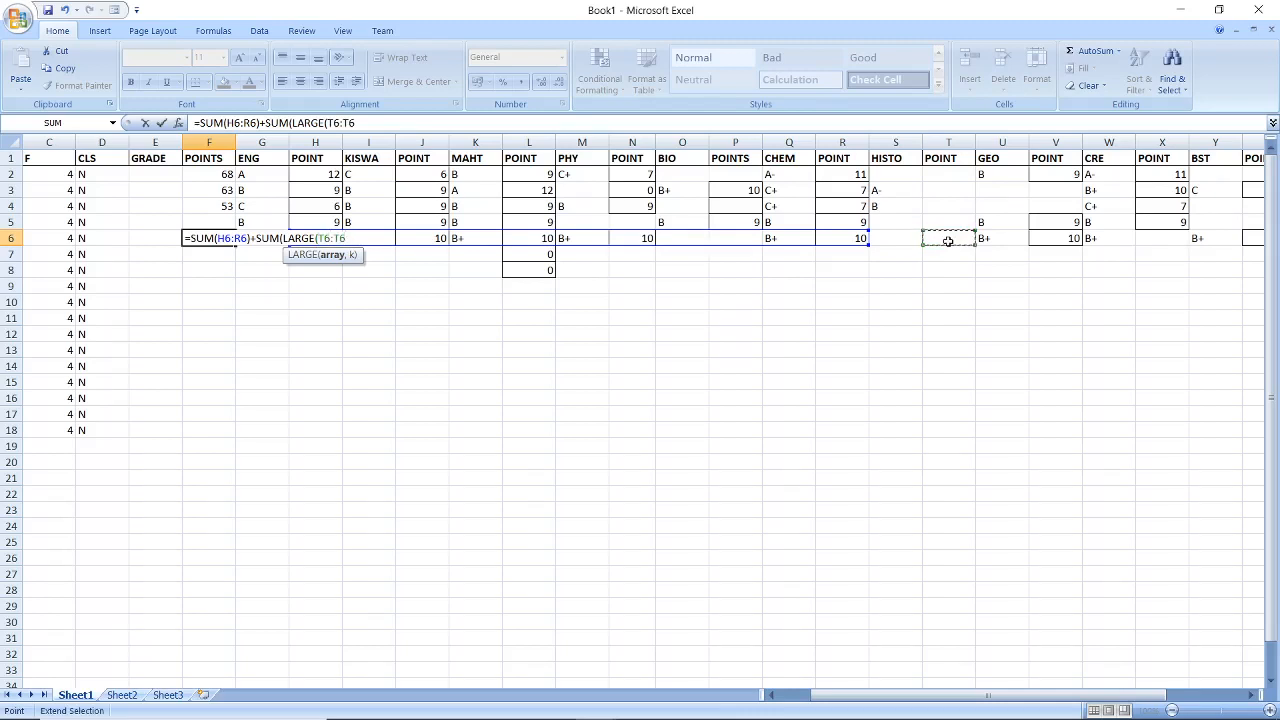
pyautogui.press('BackSpace')
pyautogui.press('BackSpace')
pyautogui.click(1252, 695)
pyautogui.click(1252, 695)
pyautogui.click(1252, 695)
pyautogui.click(1252, 695)
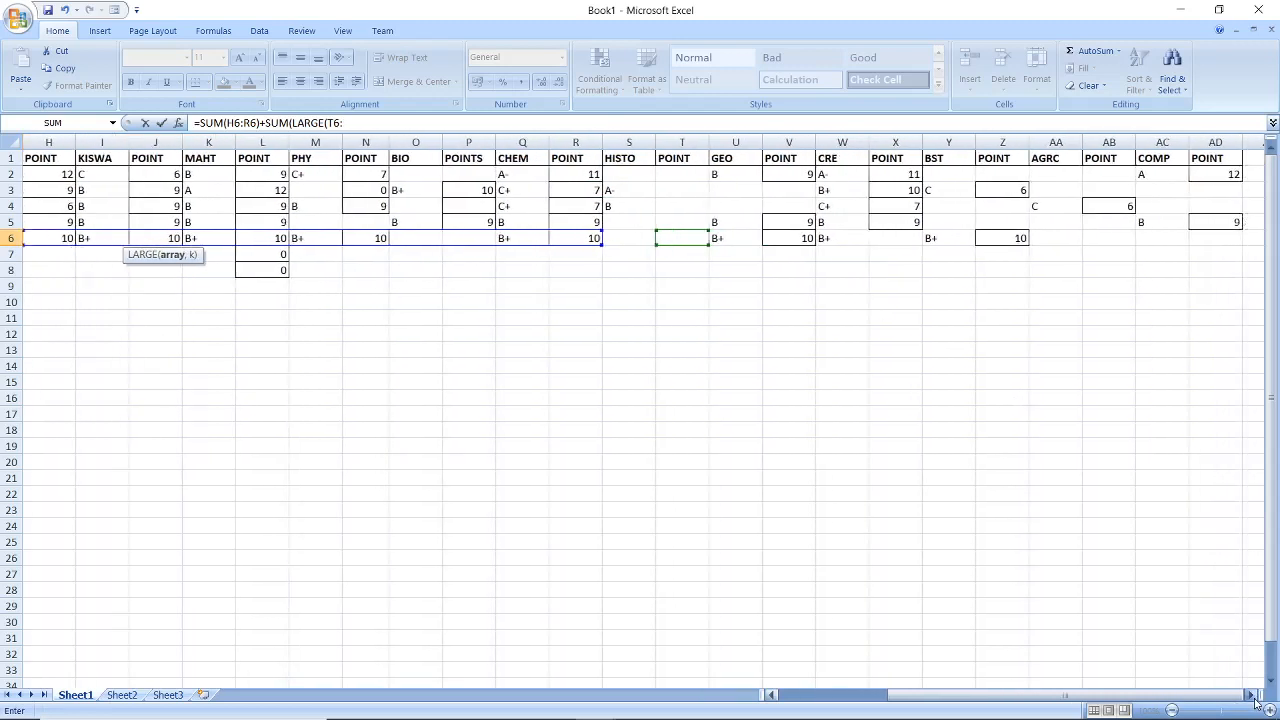
pyautogui.click(1252, 695)
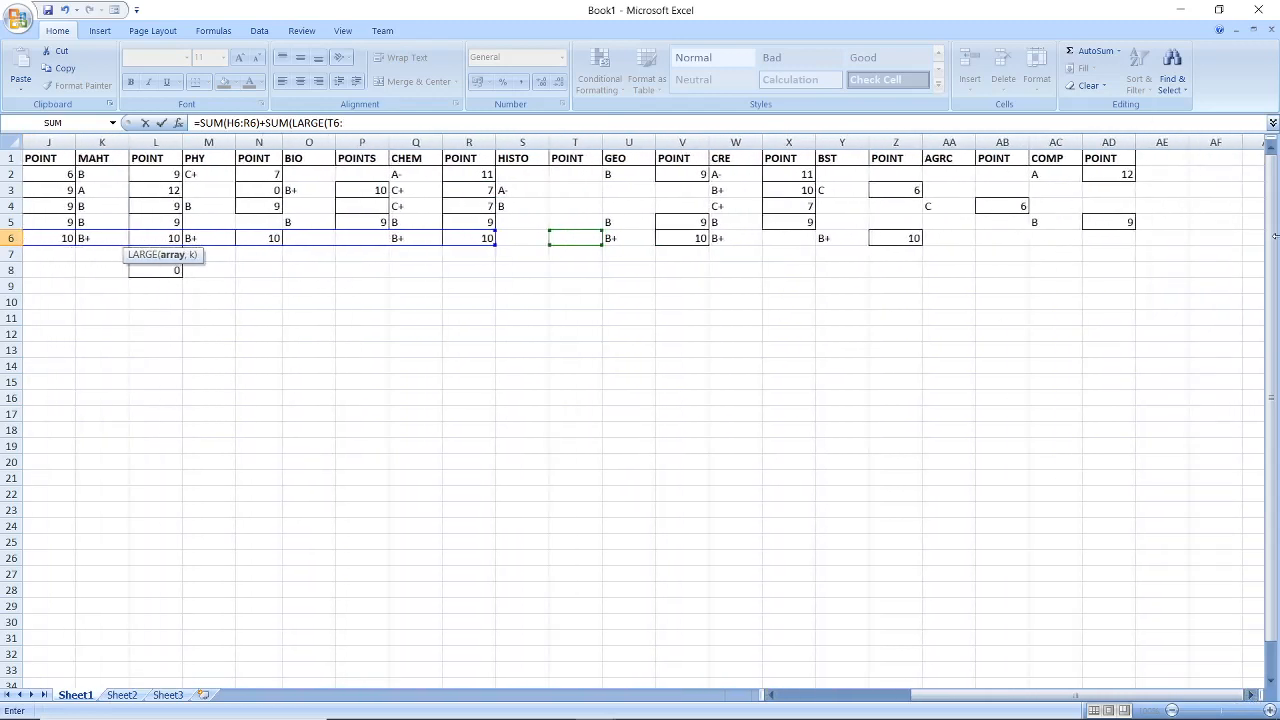
pyautogui.click(1117, 241)
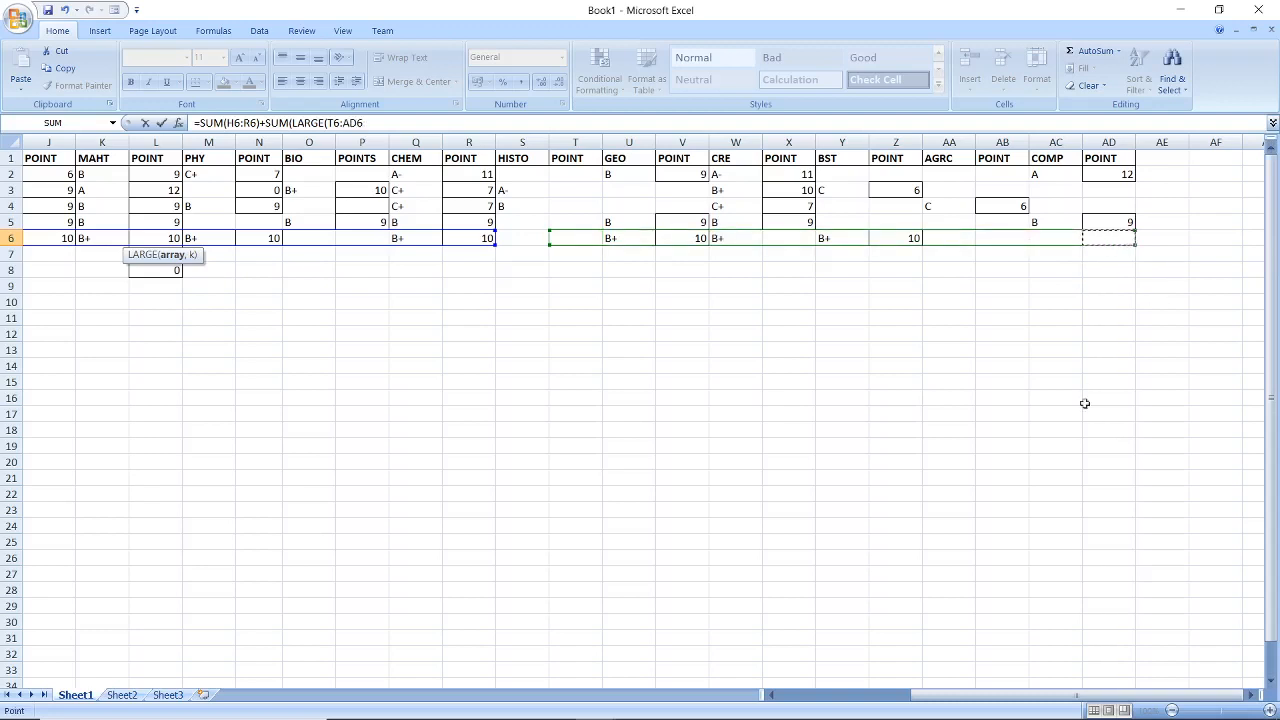
# Step: Complete the F6 formula with {1,2} as LARGE's k argument, adding the two highest values, and enter it
pyautogui.click(771, 697)
pyautogui.click(771, 697)
pyautogui.click(771, 697)
pyautogui.click(771, 697)
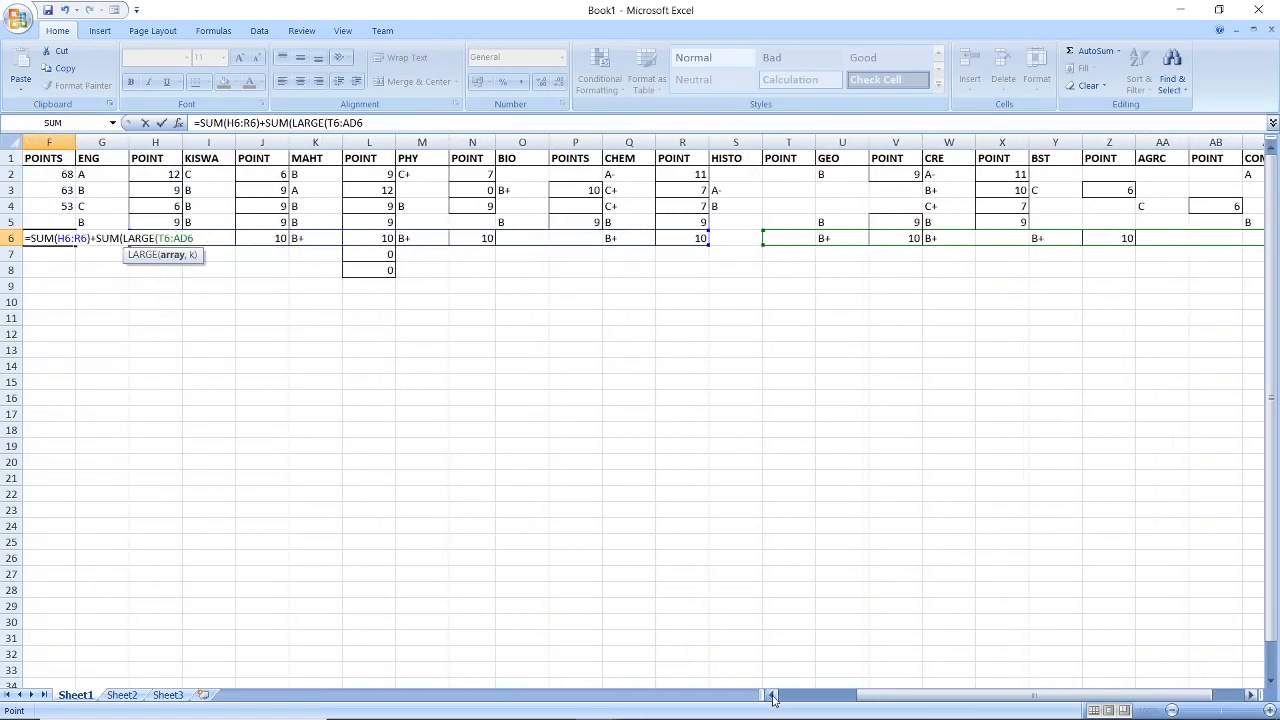
pyautogui.click(771, 697)
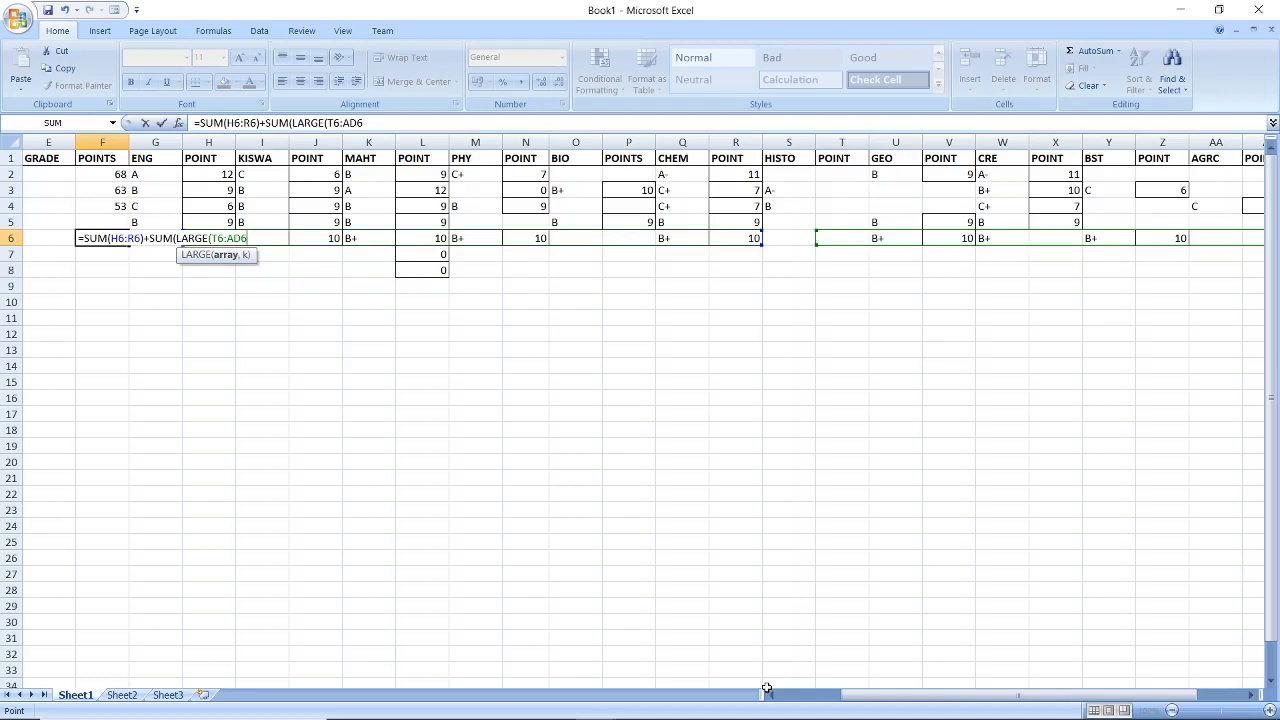
pyautogui.write(',')
pyautogui.write('{')
pyautogui.write('1')
pyautogui.write(',2')
pyautogui.write('~')
pyautogui.write('}')
pyautogui.write(')')
pyautogui.press('Return')
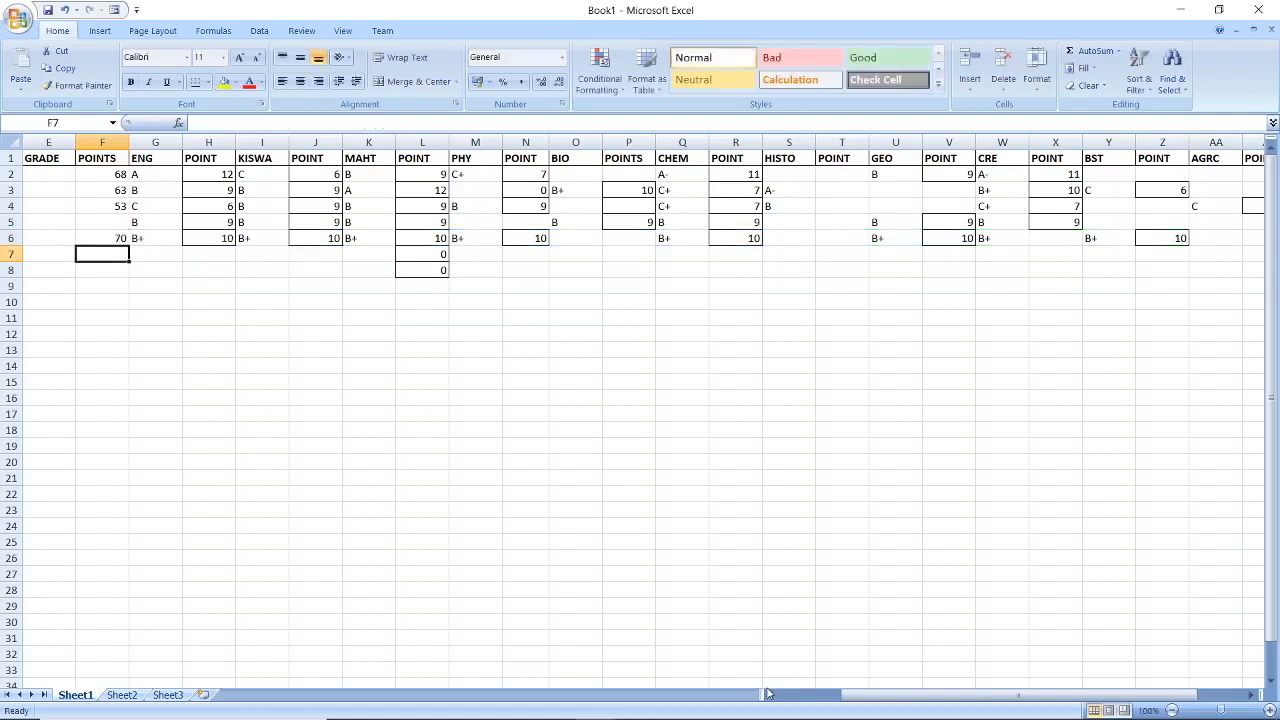
# Step: Fill the total points formula from F6 up into F5
pyautogui.click(115, 240)
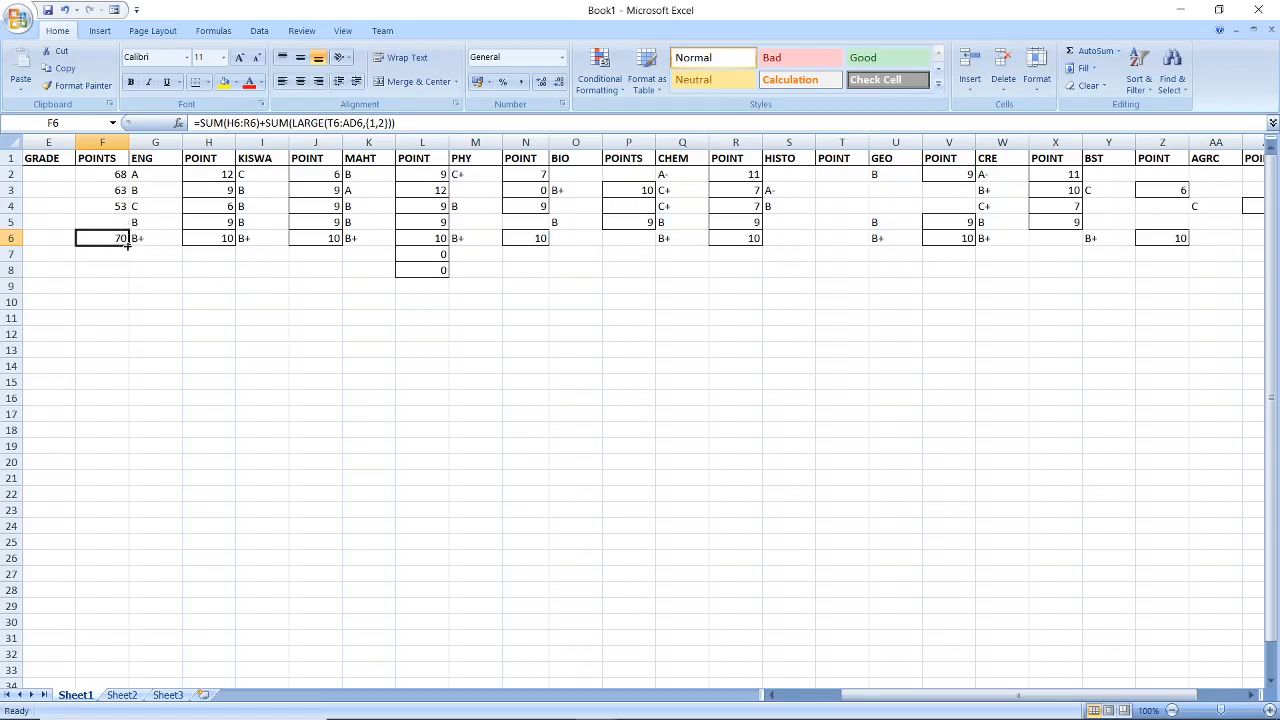
pyautogui.moveTo(129, 245); pyautogui.dragTo(120, 222)
pyautogui.click(114, 286)
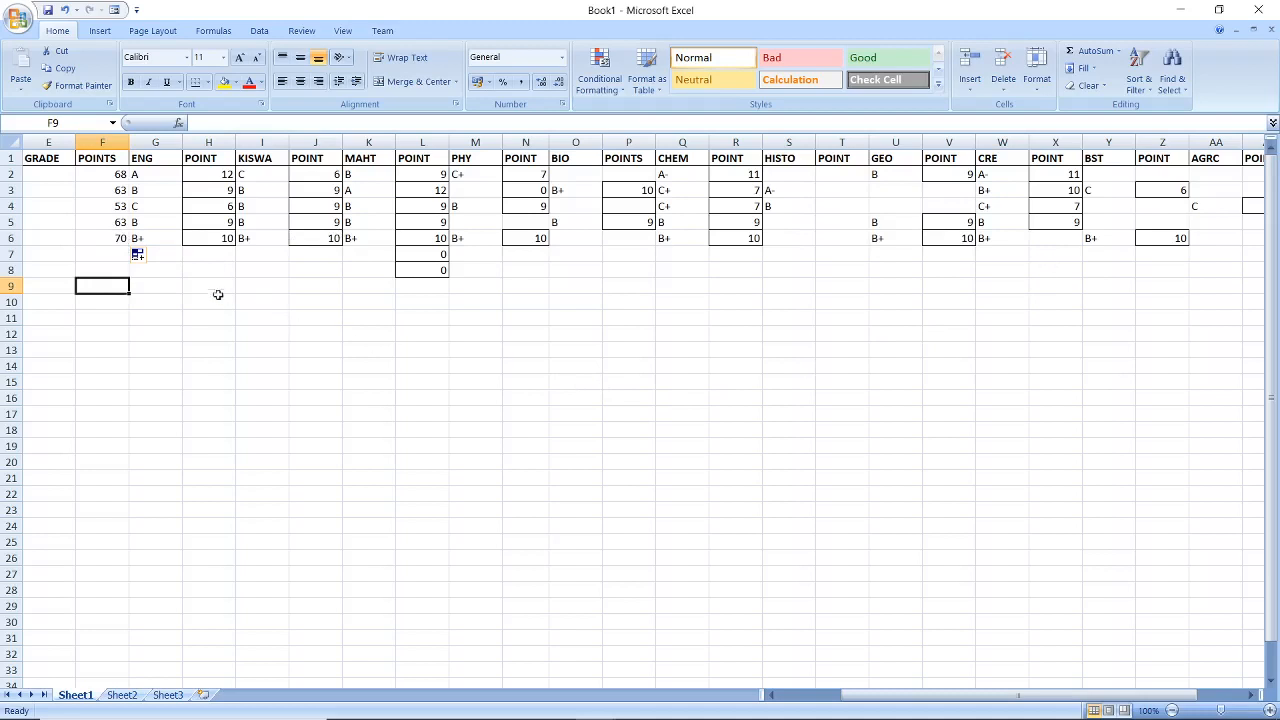
# Step: Copy the A- grade from W2 and paste it into the row 7 ENG (G7), KISWA (I7) and MAHT (K7) cells
pyautogui.click(158, 256)
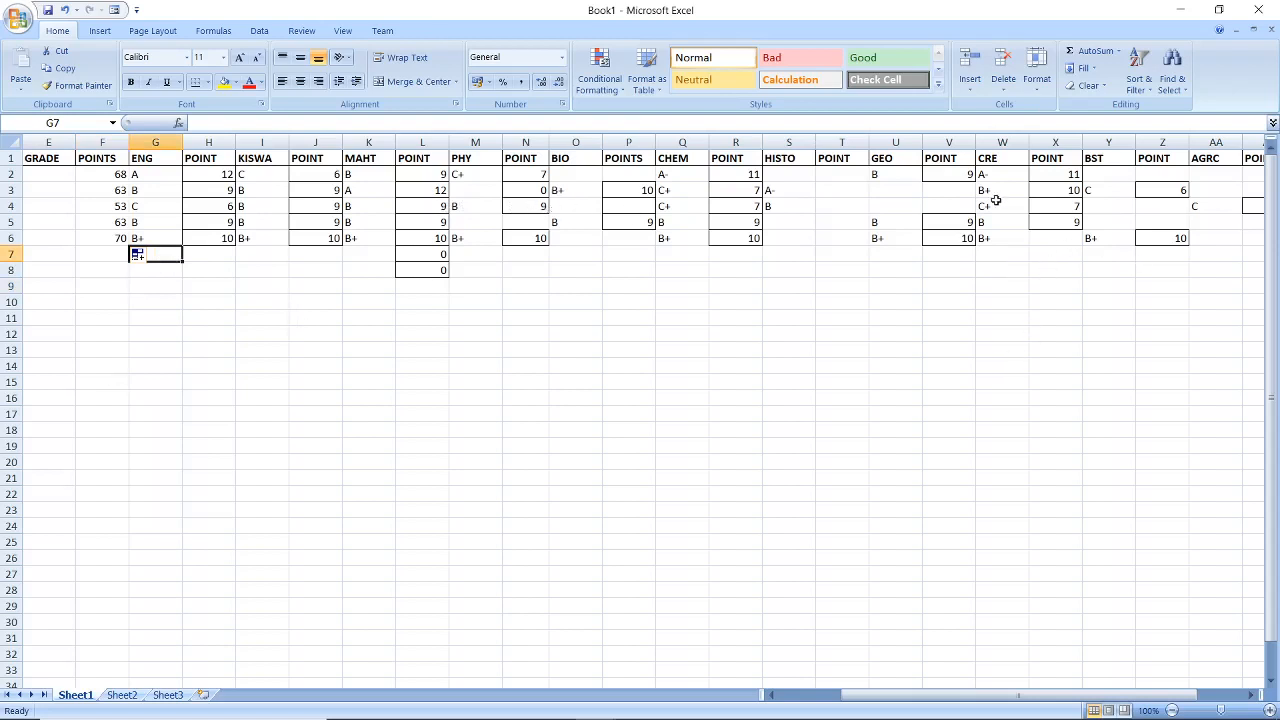
pyautogui.rightClick(1002, 176)
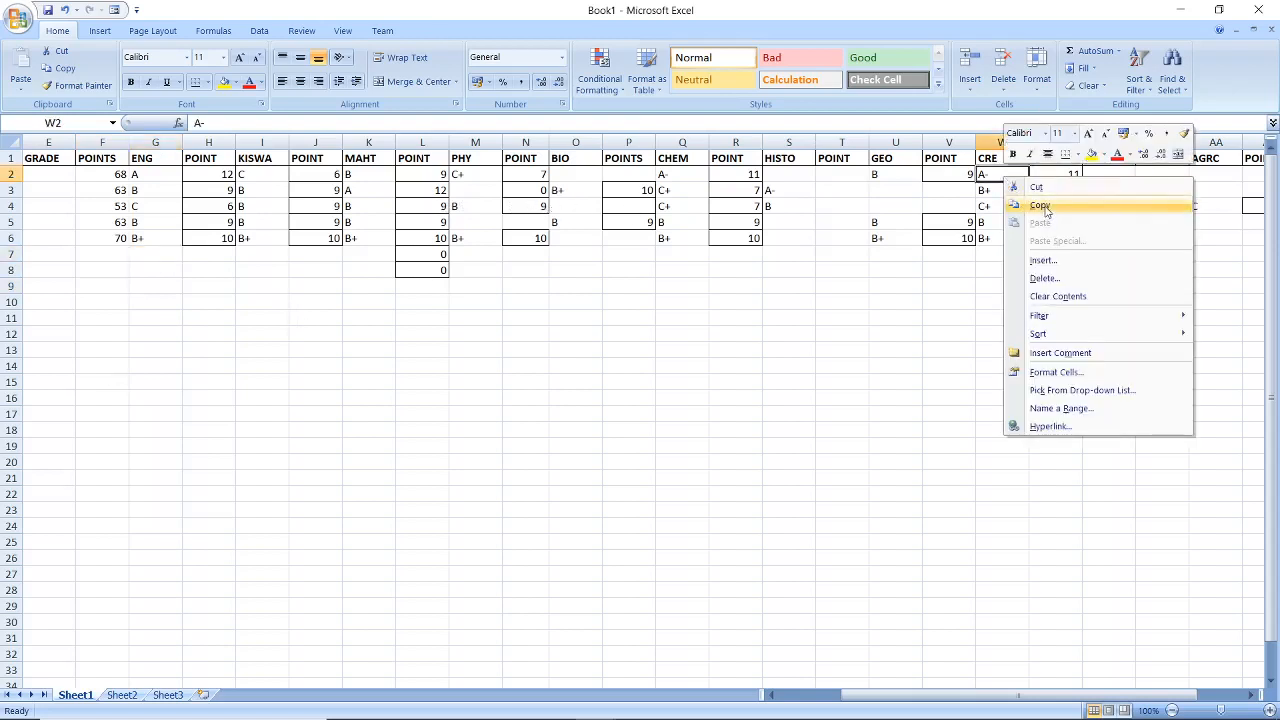
pyautogui.click(1045, 207)
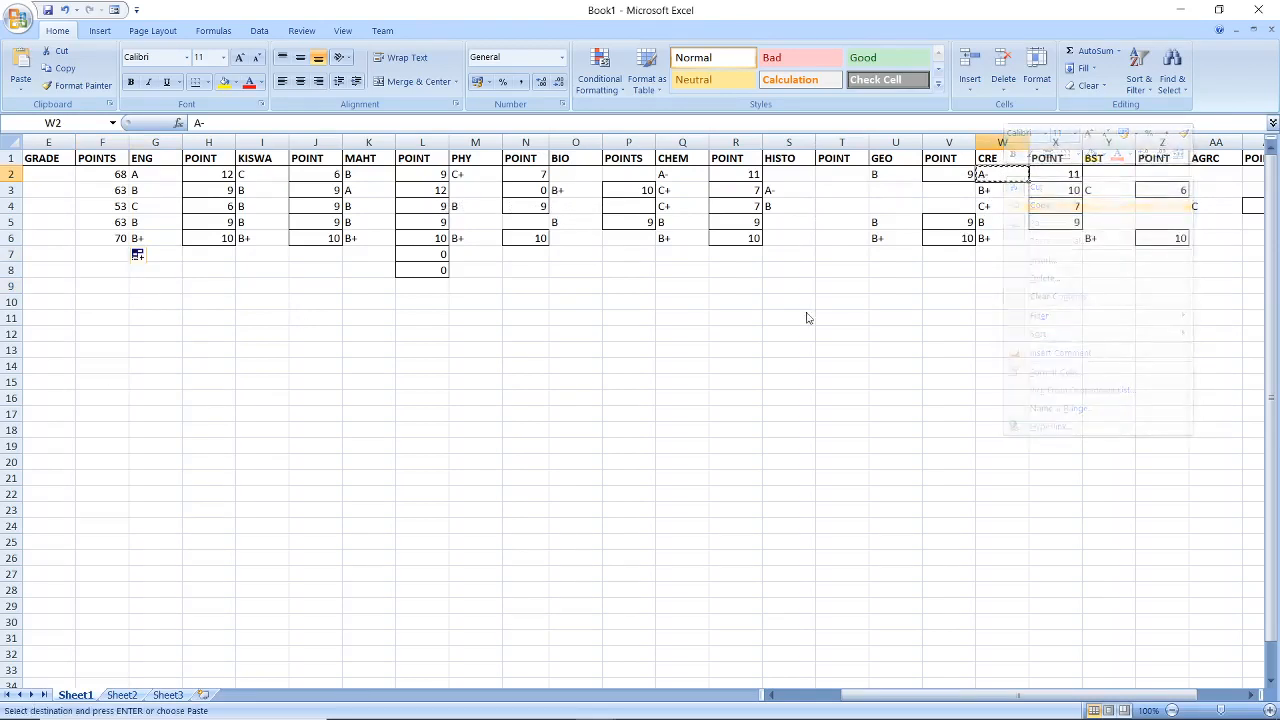
pyautogui.click(155, 256)
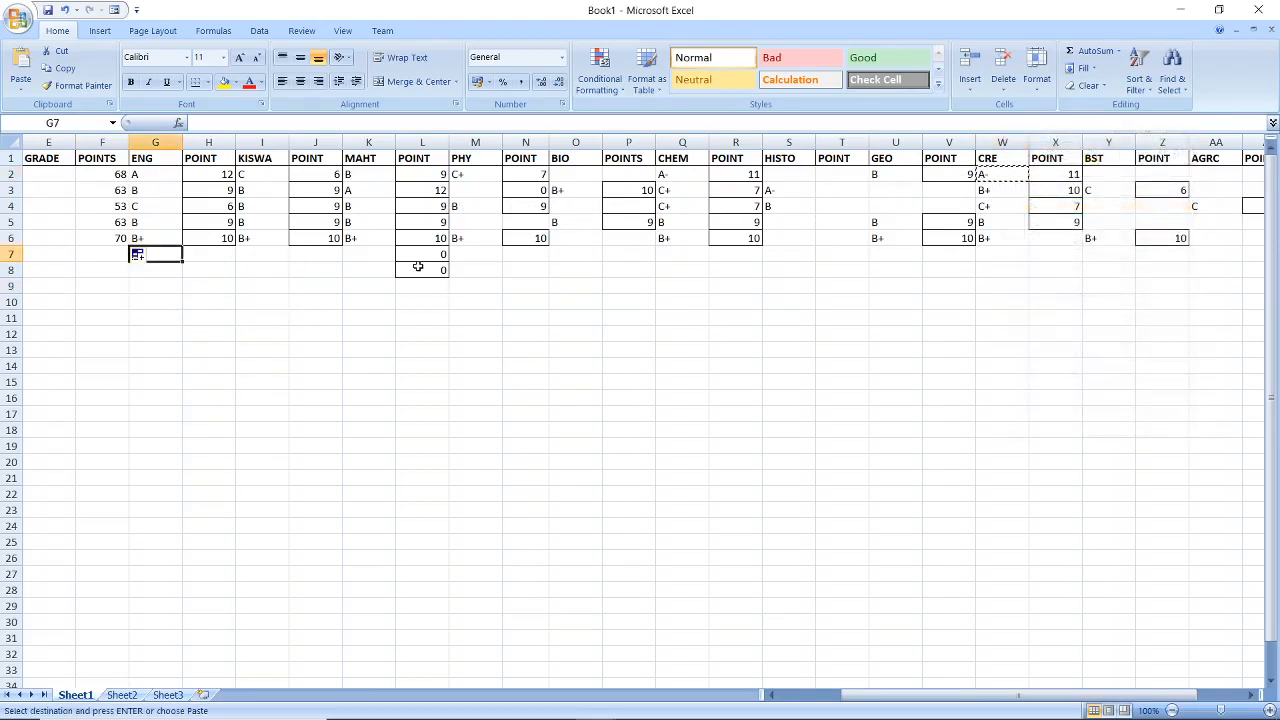
pyautogui.hotkey('ctrl', 'v')
pyautogui.click(255, 256)
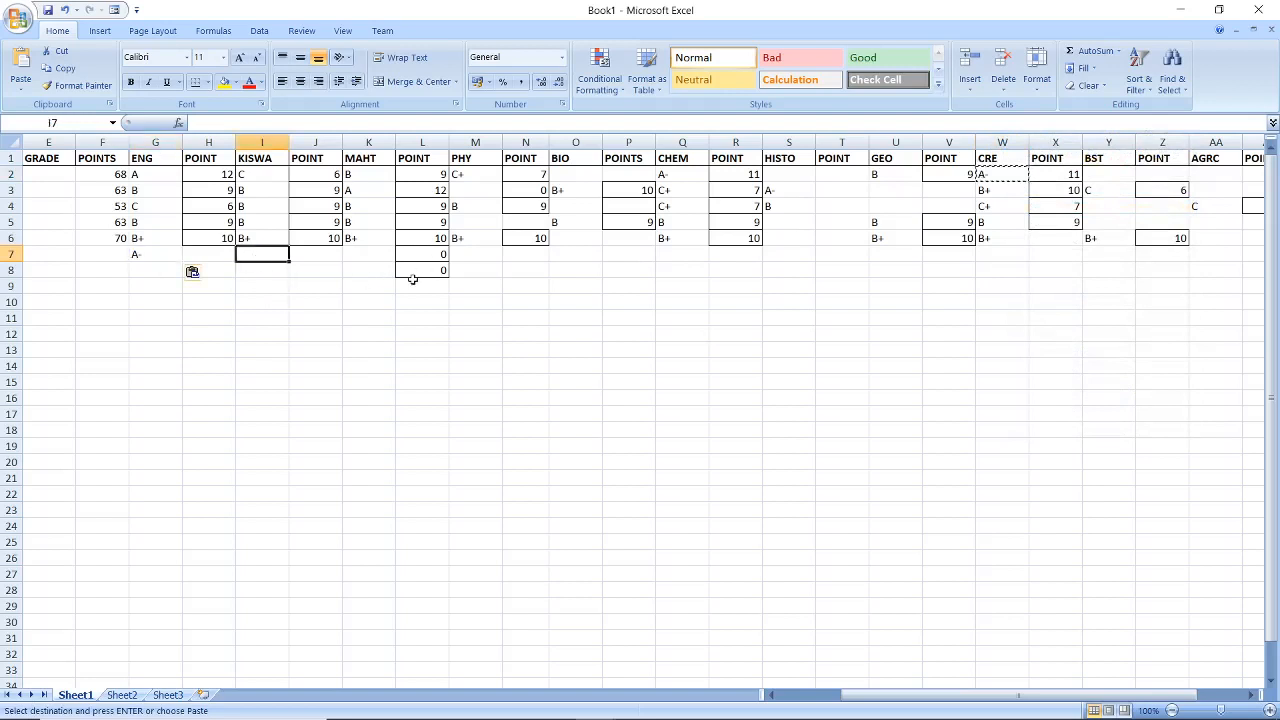
pyautogui.hotkey('ctrl', 'v')
pyautogui.click(372, 256)
pyautogui.hotkey('ctrl', 'v')
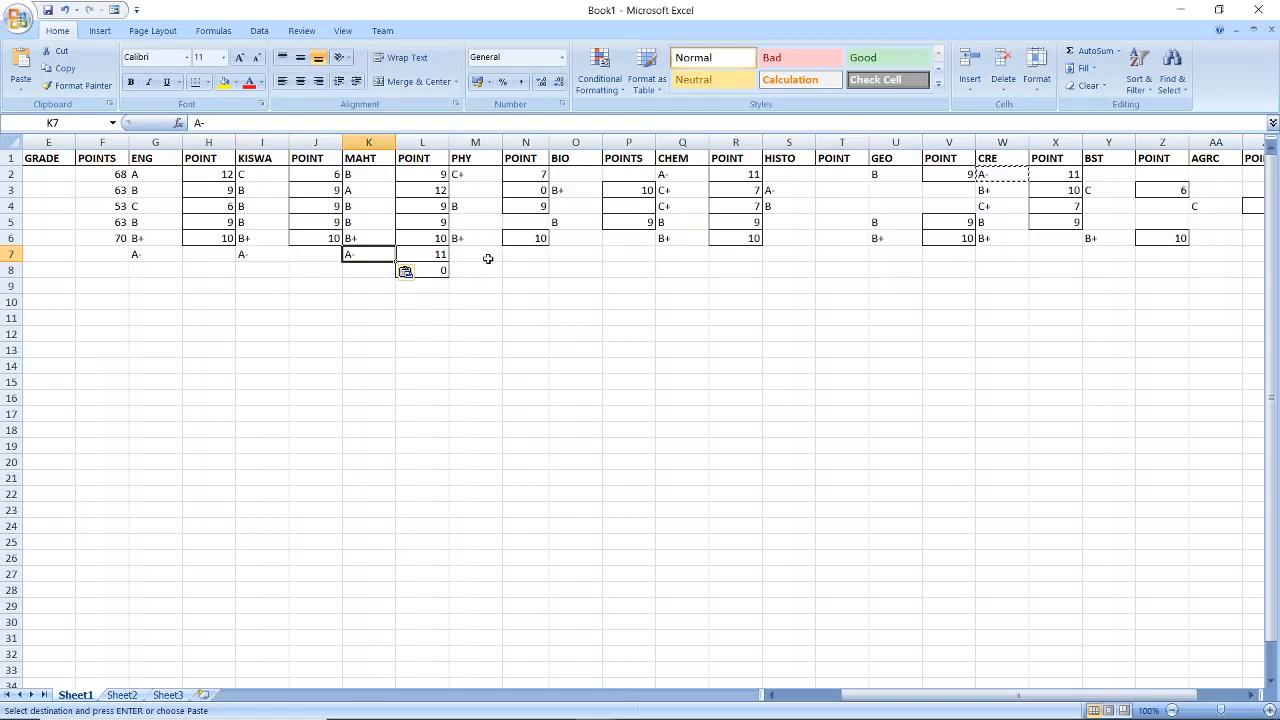
# Step: Paste the copied A- grade into the row 7 cells for BIO (O7), CHEM (Q7), HISTO (S7), BST (Y7) and CRE (W7)
pyautogui.click(580, 258)
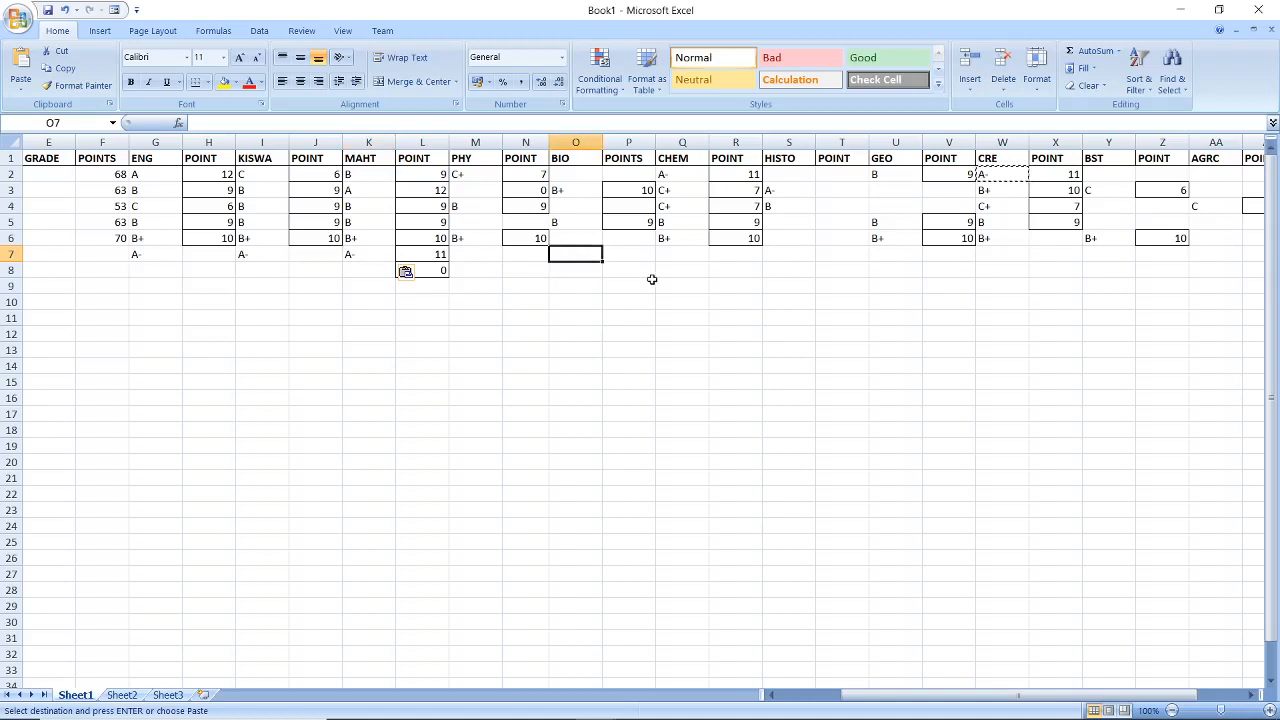
pyautogui.hotkey('ctrl', 'v')
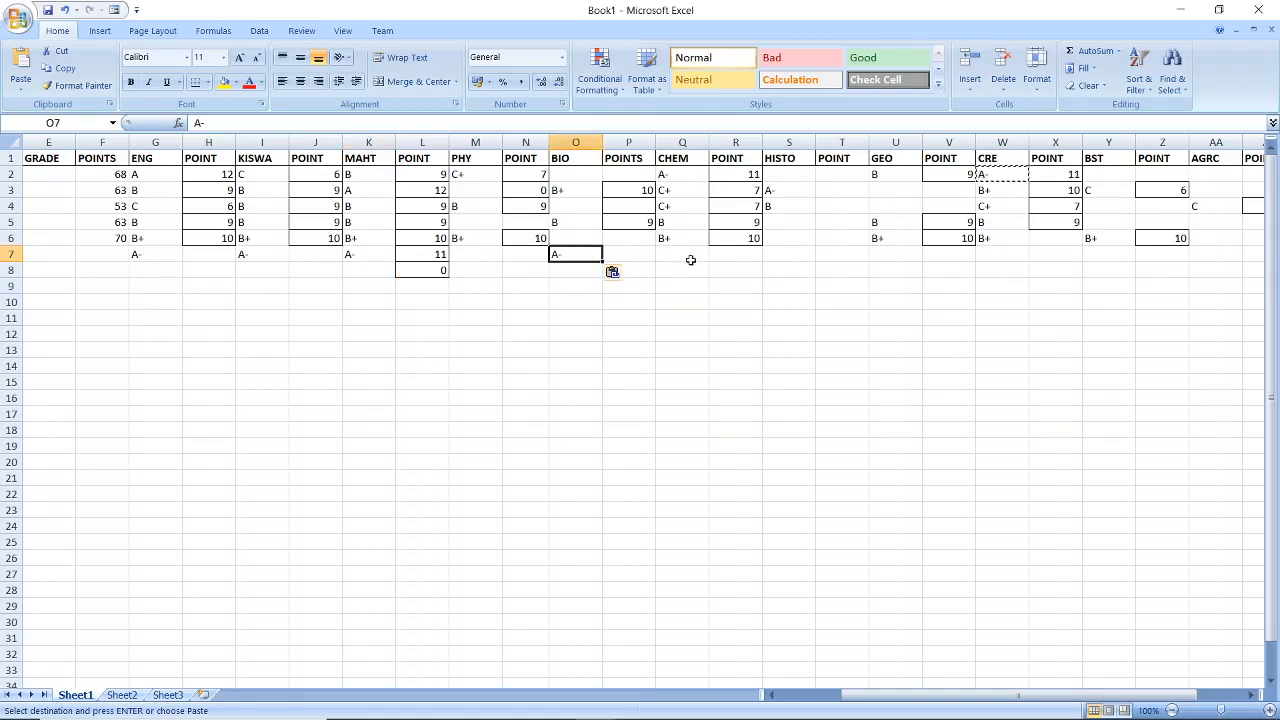
pyautogui.click(687, 256)
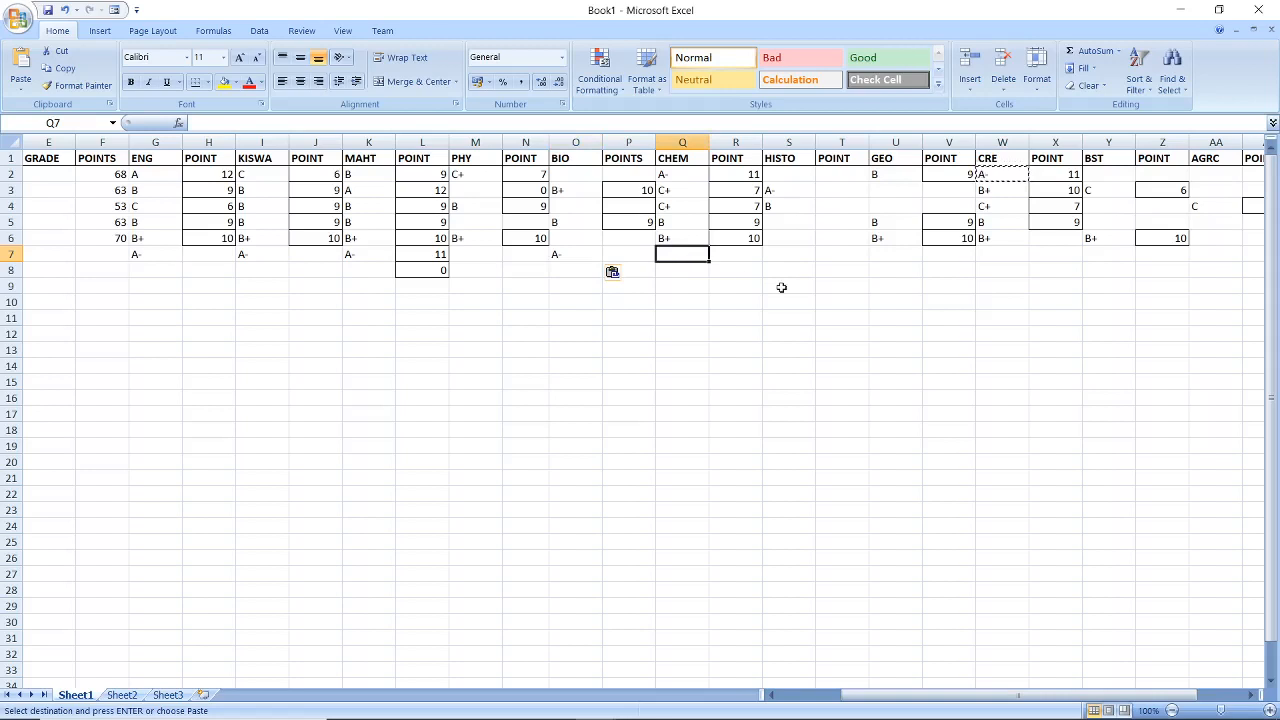
pyautogui.hotkey('ctrl', 'v')
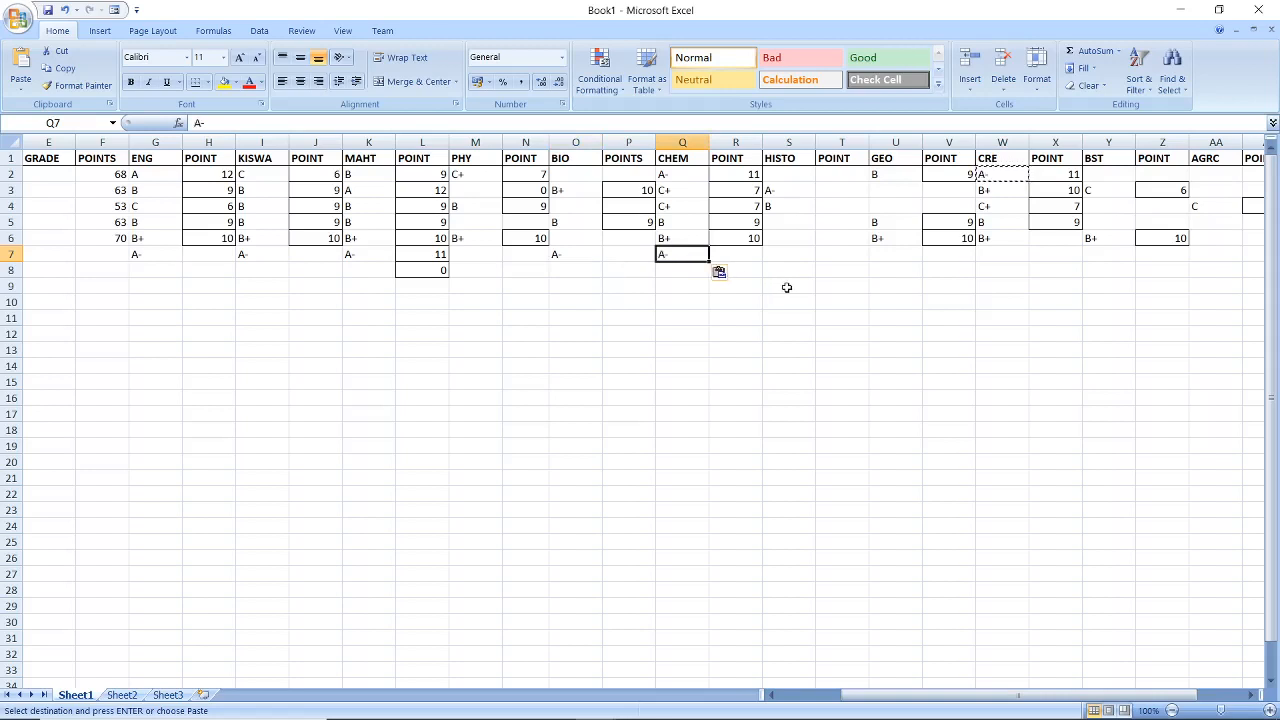
pyautogui.click(789, 257)
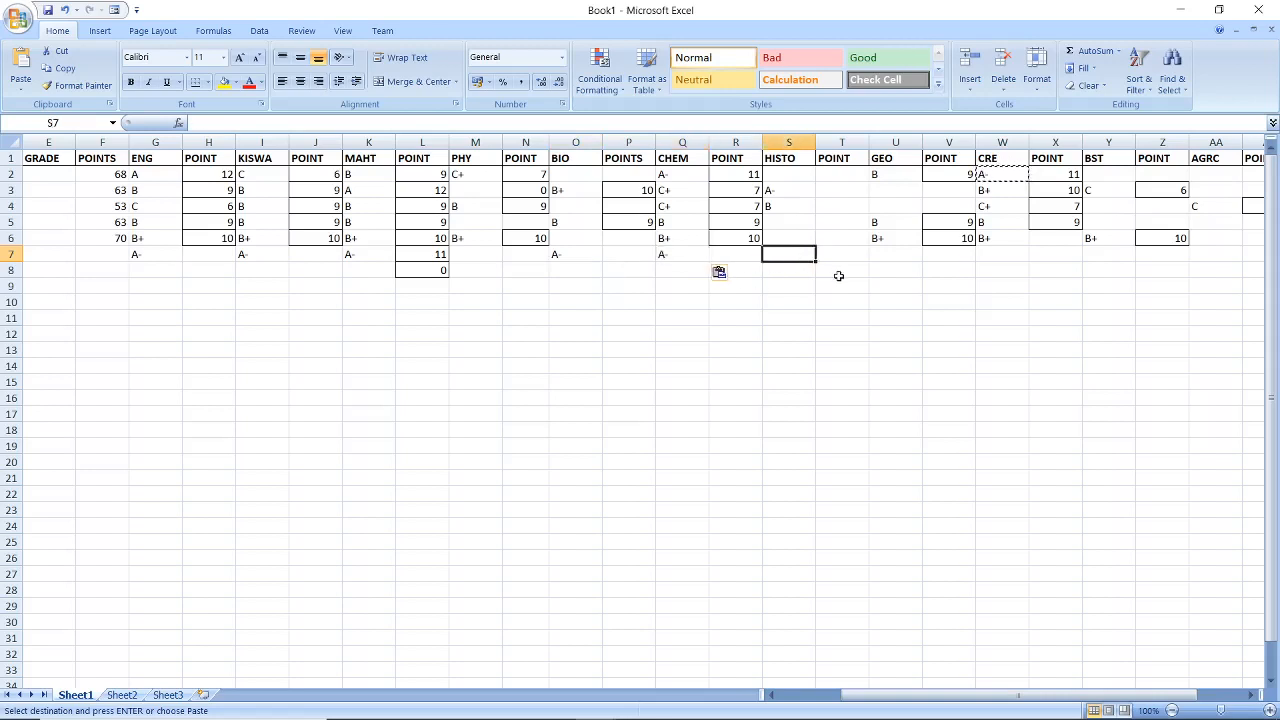
pyautogui.hotkey('ctrl', 'v')
pyautogui.click(1098, 257)
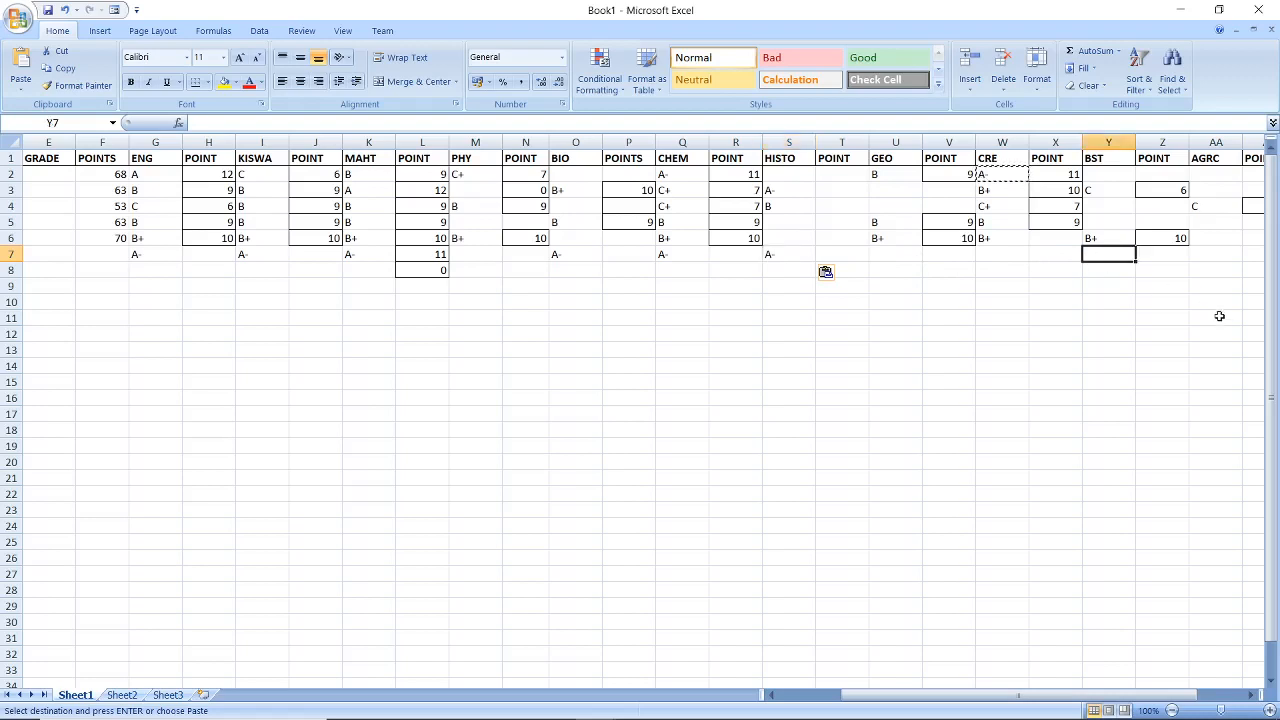
pyautogui.hotkey('ctrl', 'v')
pyautogui.click(996, 256)
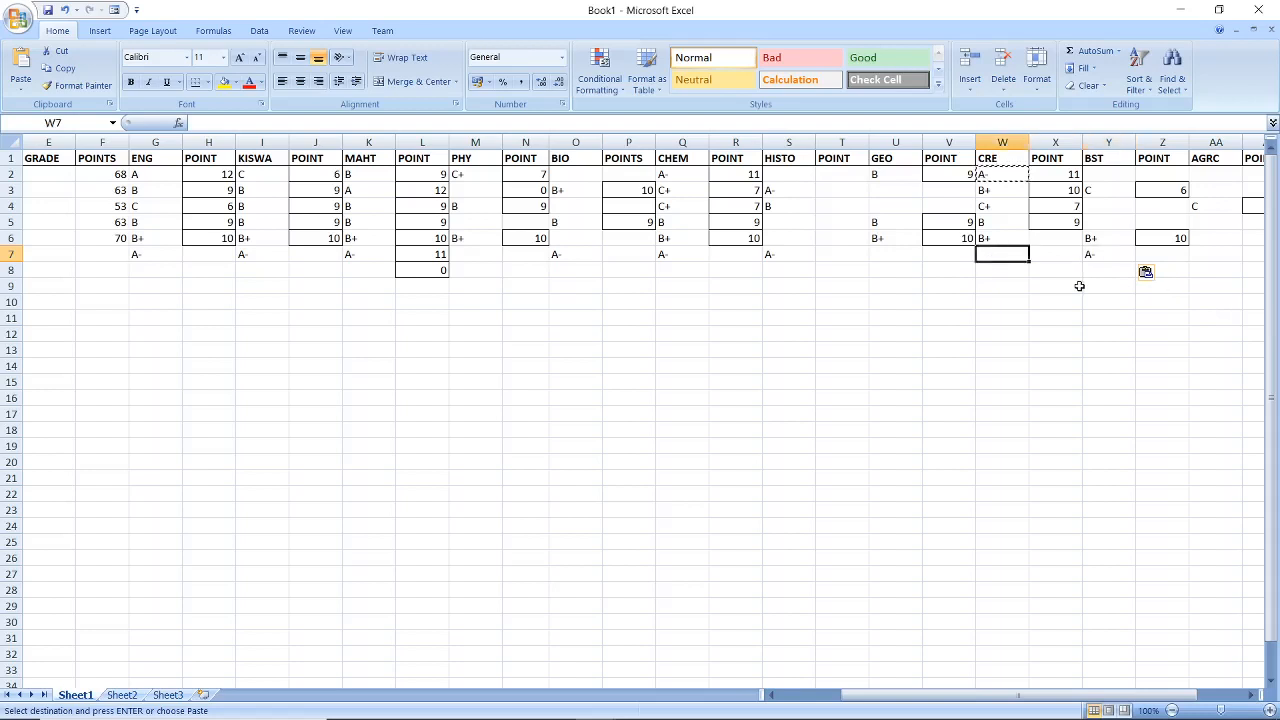
pyautogui.hotkey('ctrl', 'v')
# Step: Fill the ENG and KISWA points formulas from H6 and J6 down into row 7
pyautogui.click(229, 243)
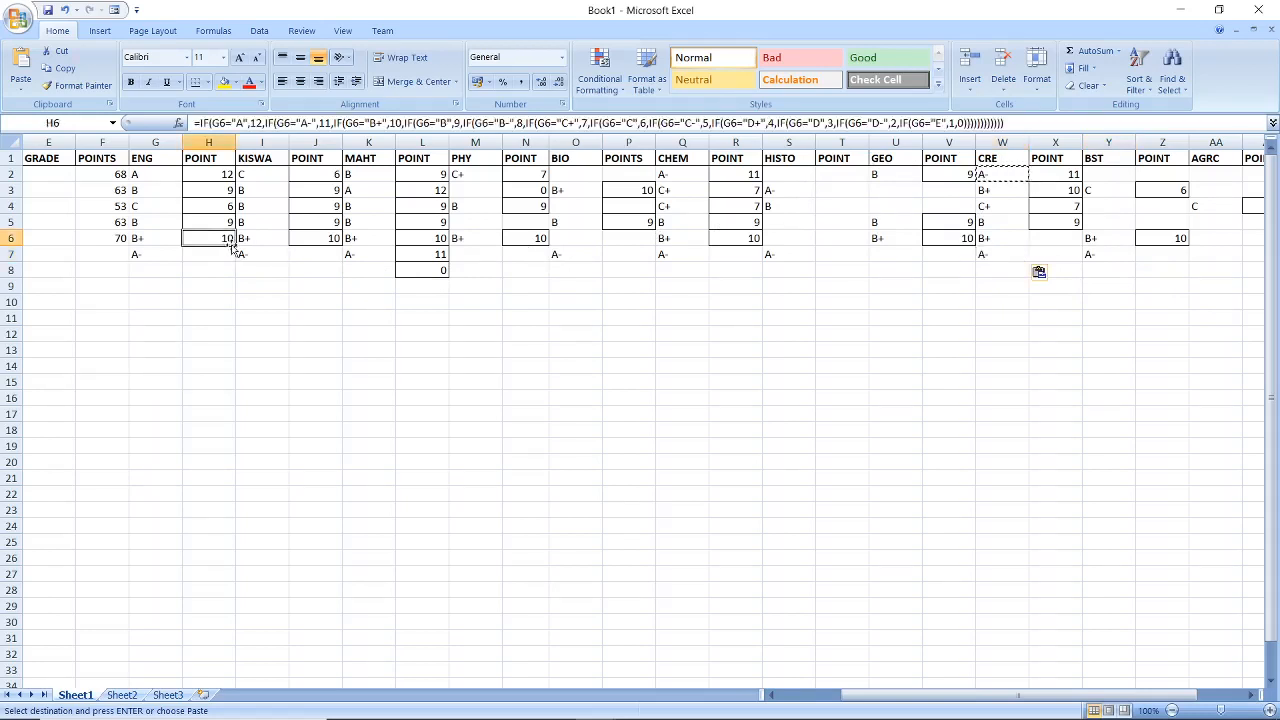
pyautogui.moveTo(234, 246); pyautogui.dragTo(234, 258)
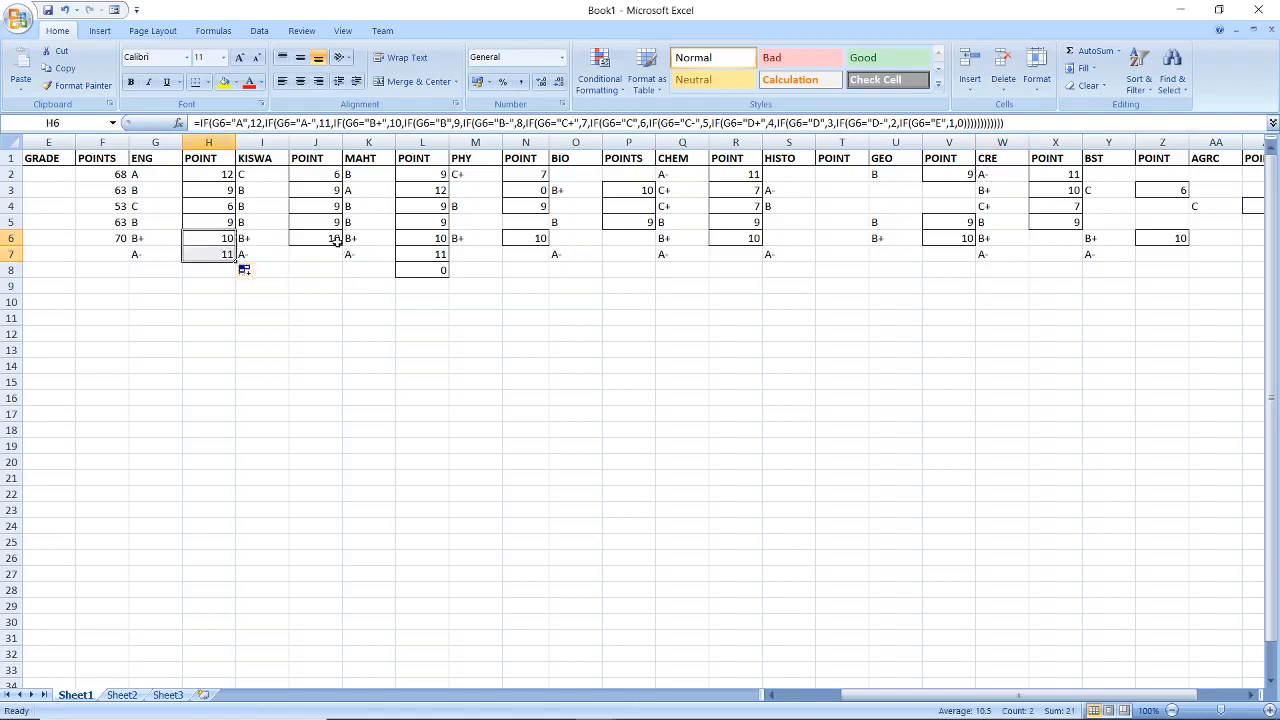
pyautogui.click(336, 242)
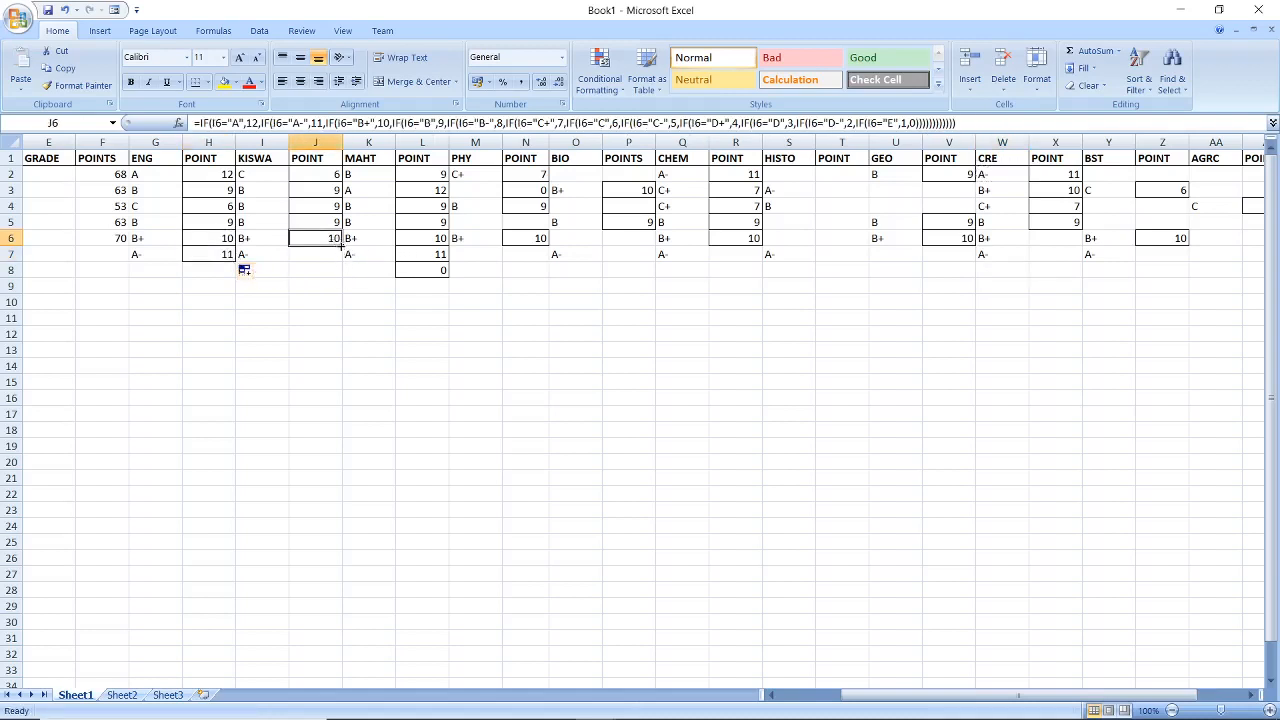
pyautogui.moveTo(341, 246); pyautogui.dragTo(341, 258)
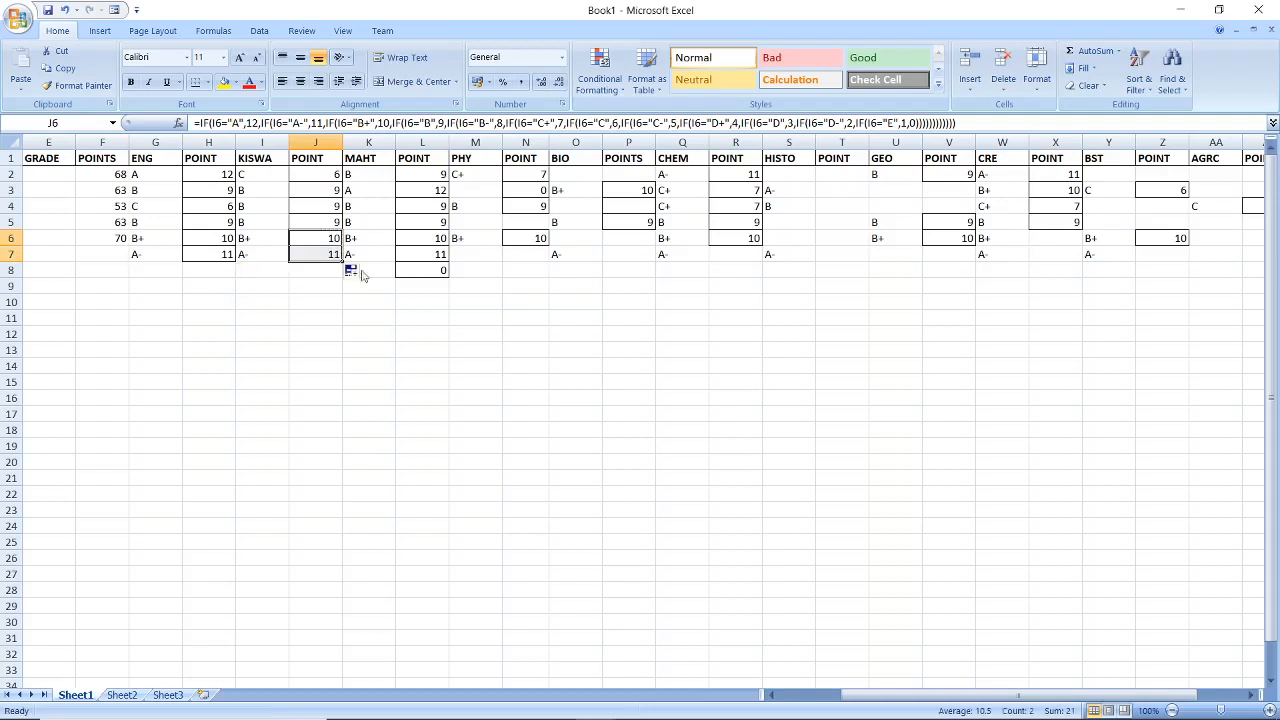
pyautogui.click(440, 256)
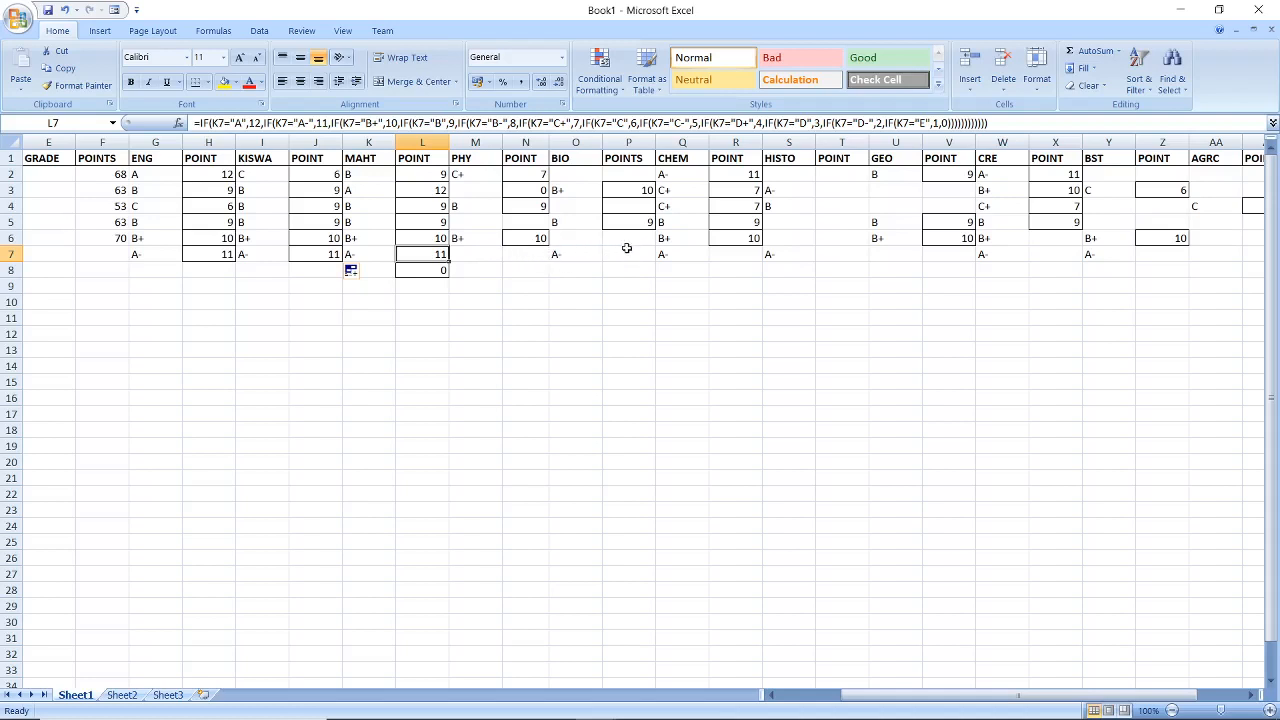
# Step: Copy the PHY points formula from N6 and paste it into the row 7 points cells for BIO (P7), HISTO (T7) and CRE (X7)
pyautogui.rightClick(533, 238)
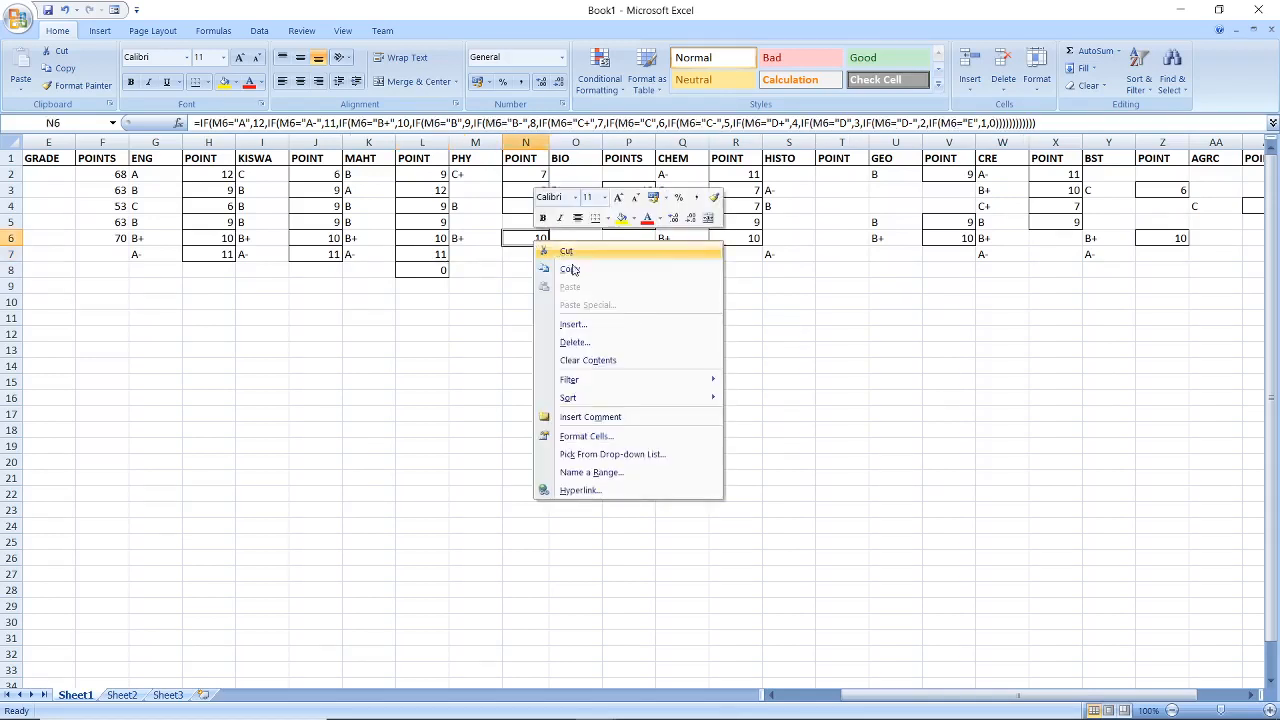
pyautogui.click(565, 269)
pyautogui.click(621, 261)
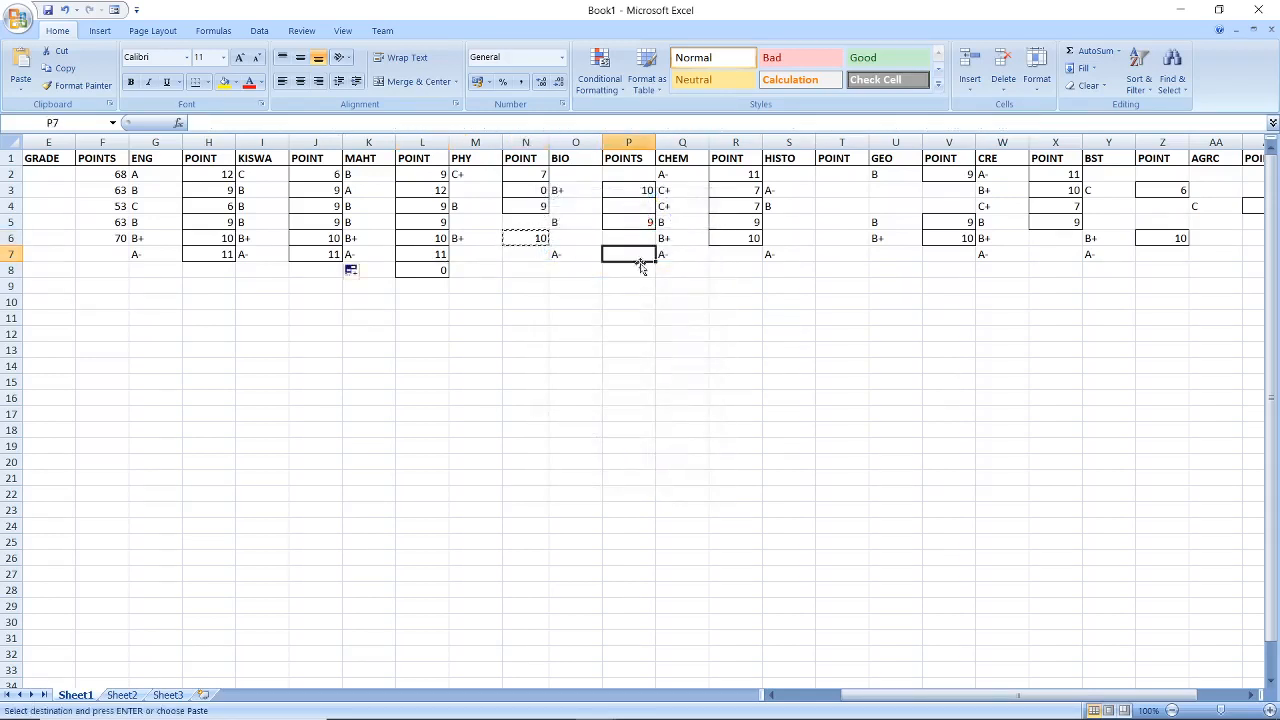
pyautogui.hotkey('ctrl', 'v')
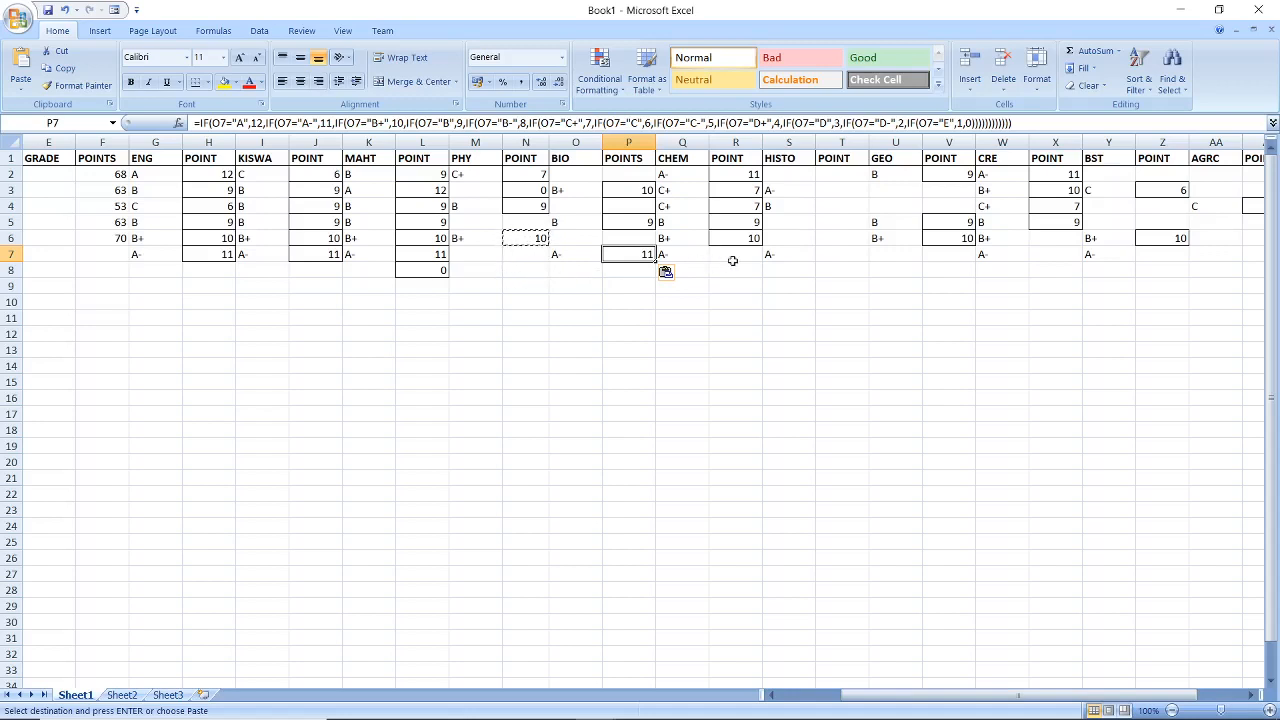
pyautogui.click(829, 258)
pyautogui.hotkey('ctrl', 'v')
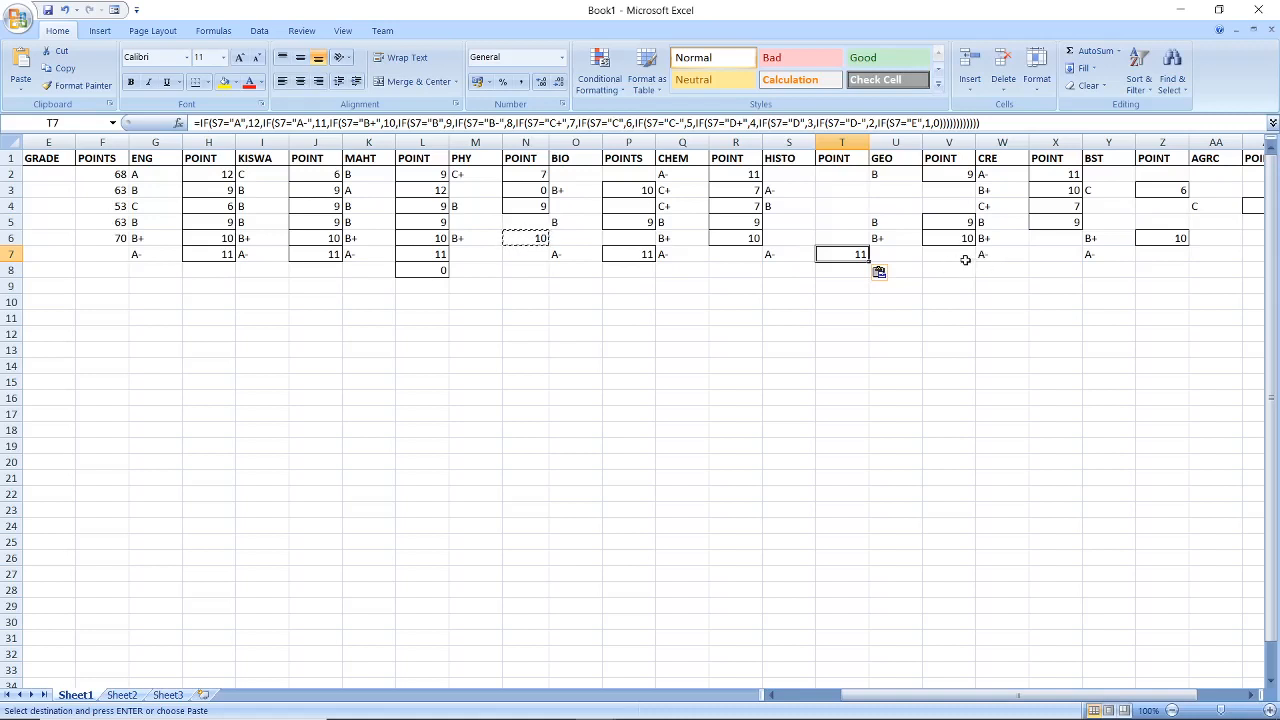
pyautogui.click(1043, 256)
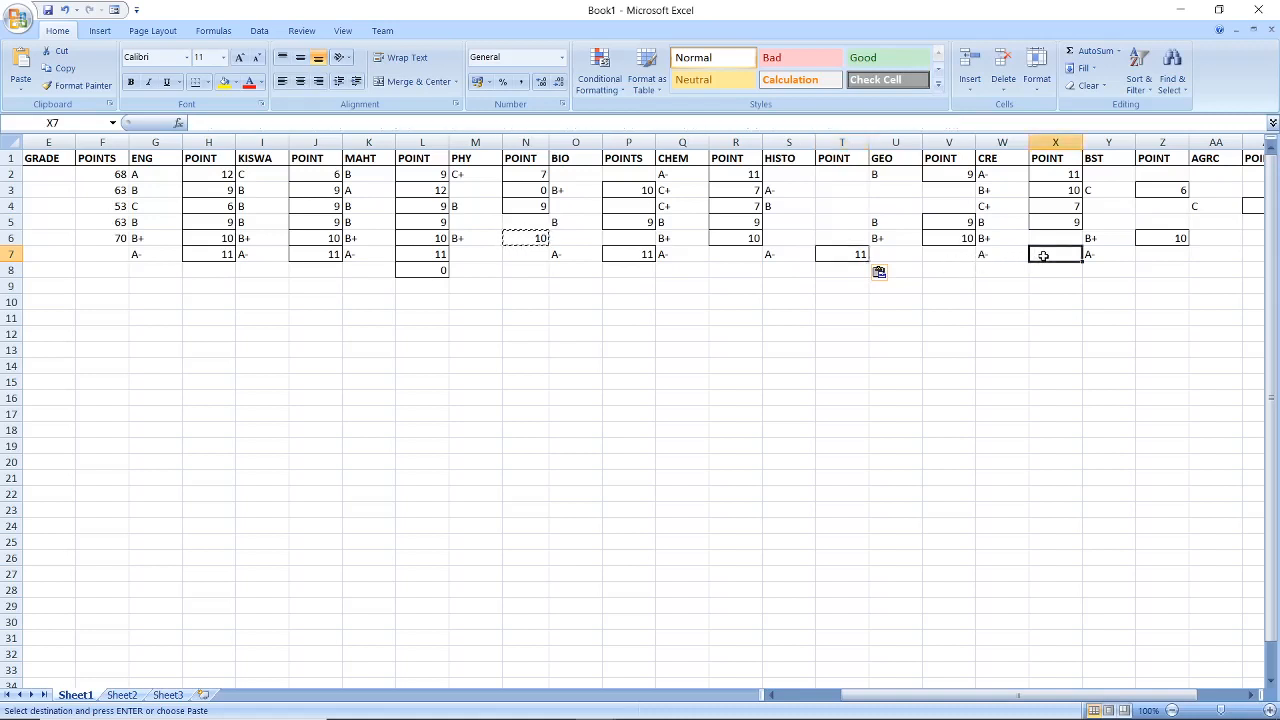
pyautogui.hotkey('ctrl', 'v')
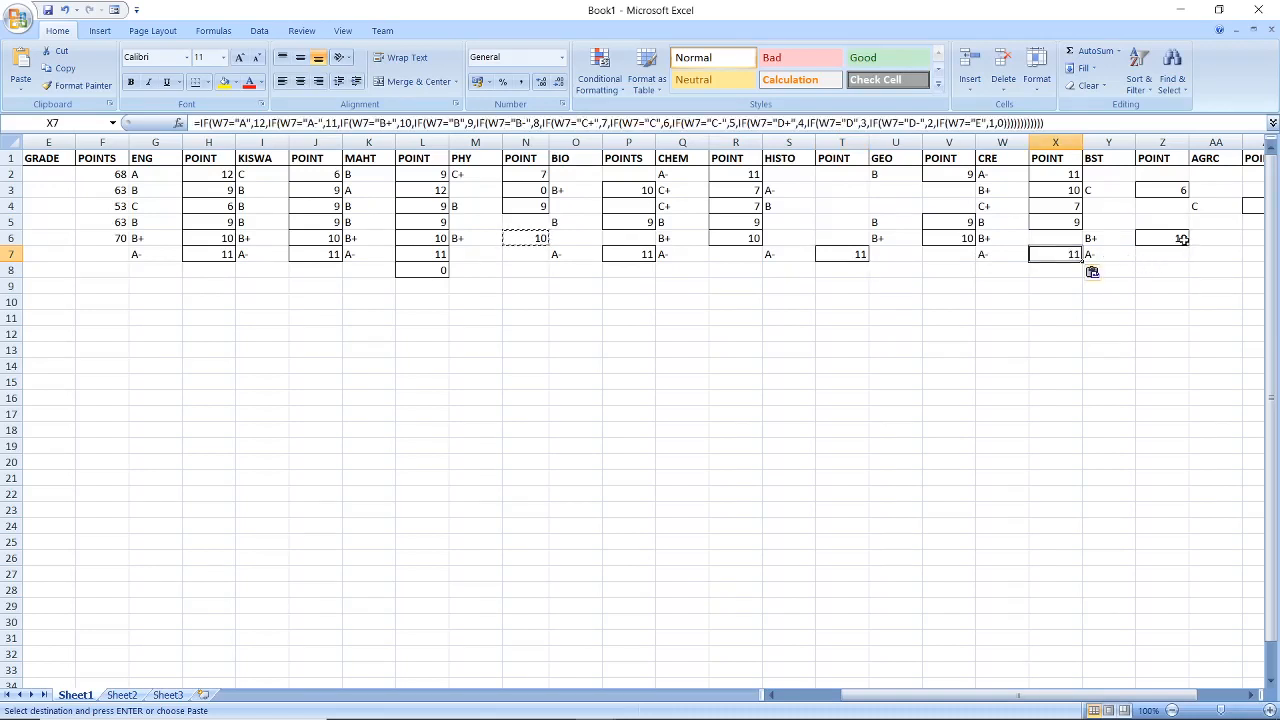
# Step: Fill the BST points formula from Z6 down into Z7 and the total points formula from F6 down into F7
pyautogui.click(1186, 240)
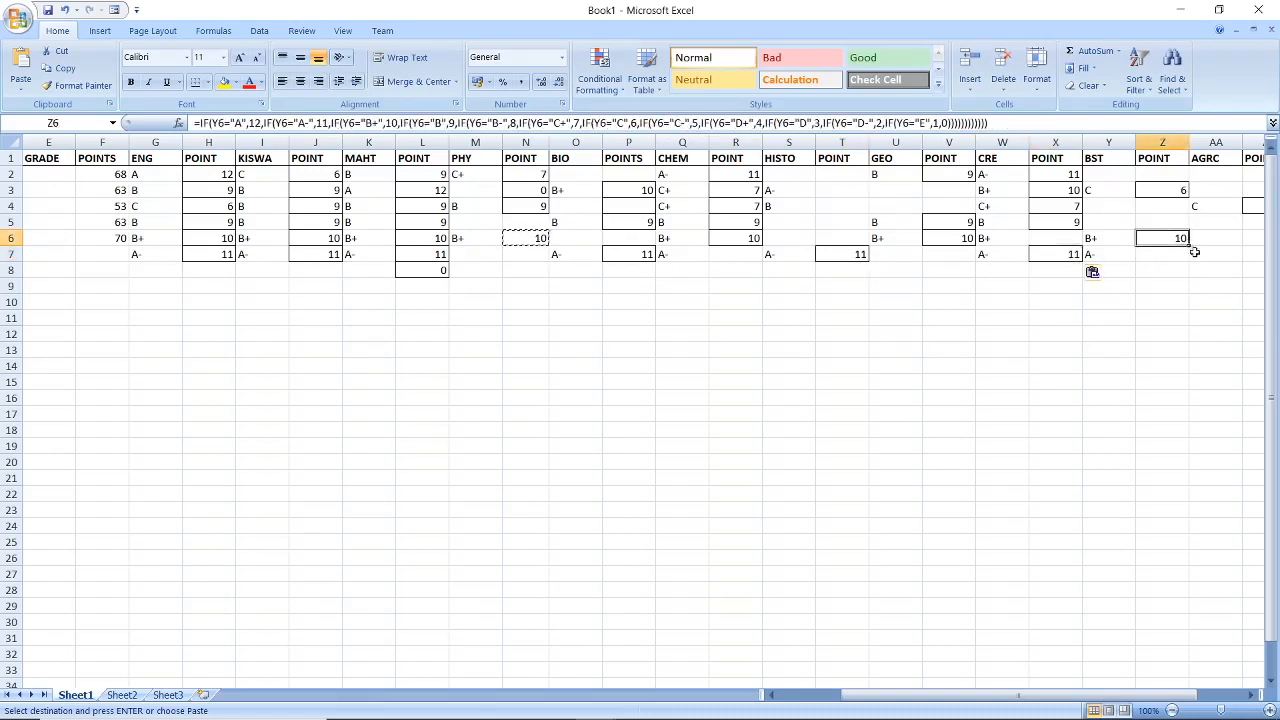
pyautogui.moveTo(1189, 245); pyautogui.dragTo(1190, 262)
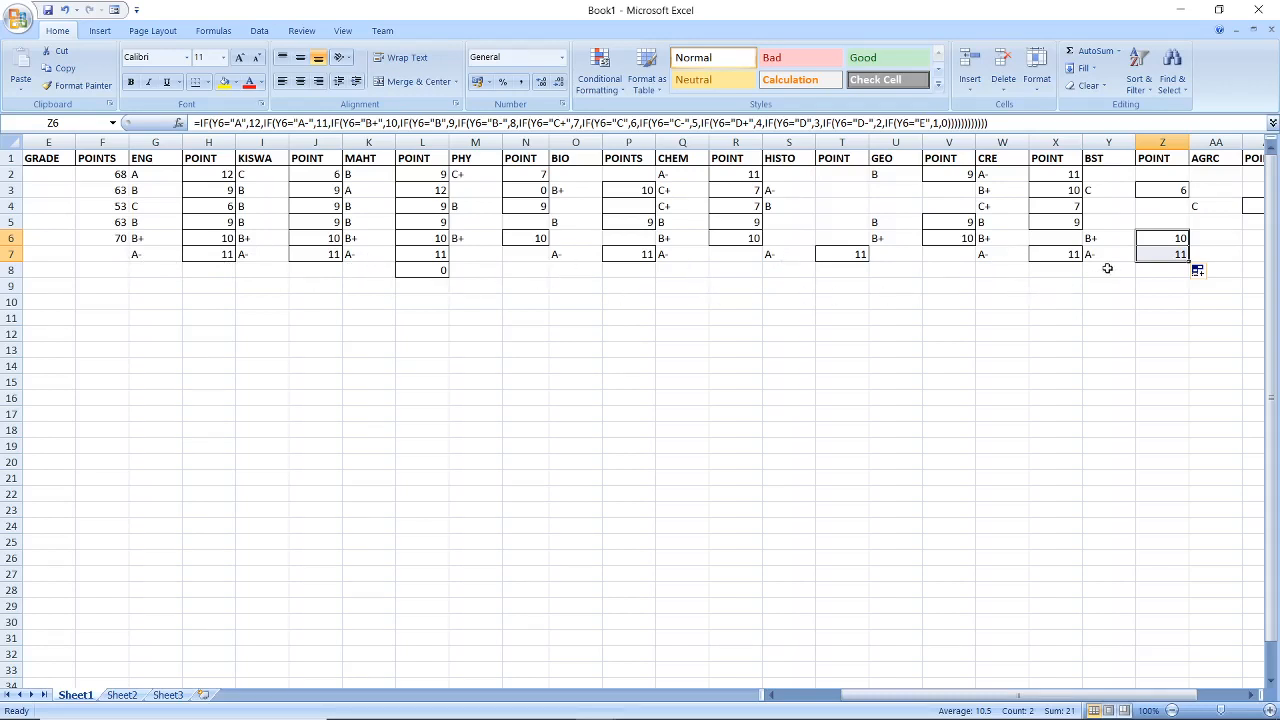
pyautogui.click(115, 255)
pyautogui.click(120, 240)
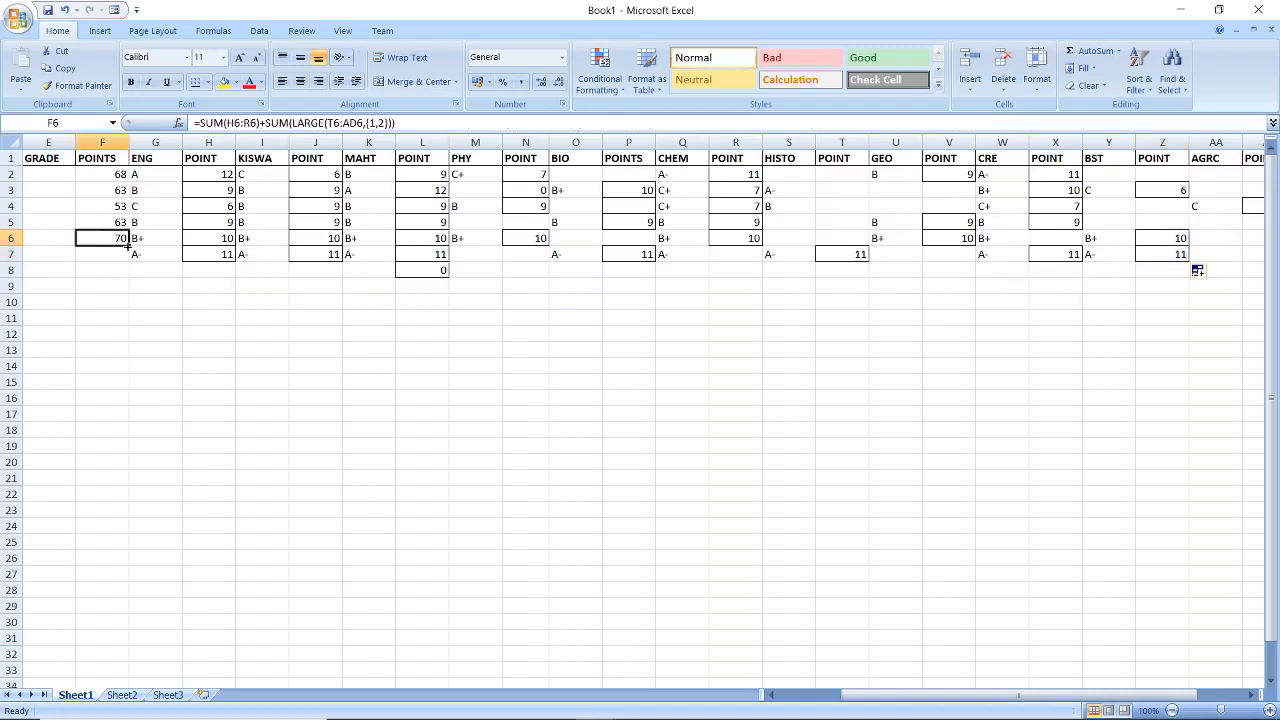
pyautogui.moveTo(130, 248); pyautogui.dragTo(128, 263)
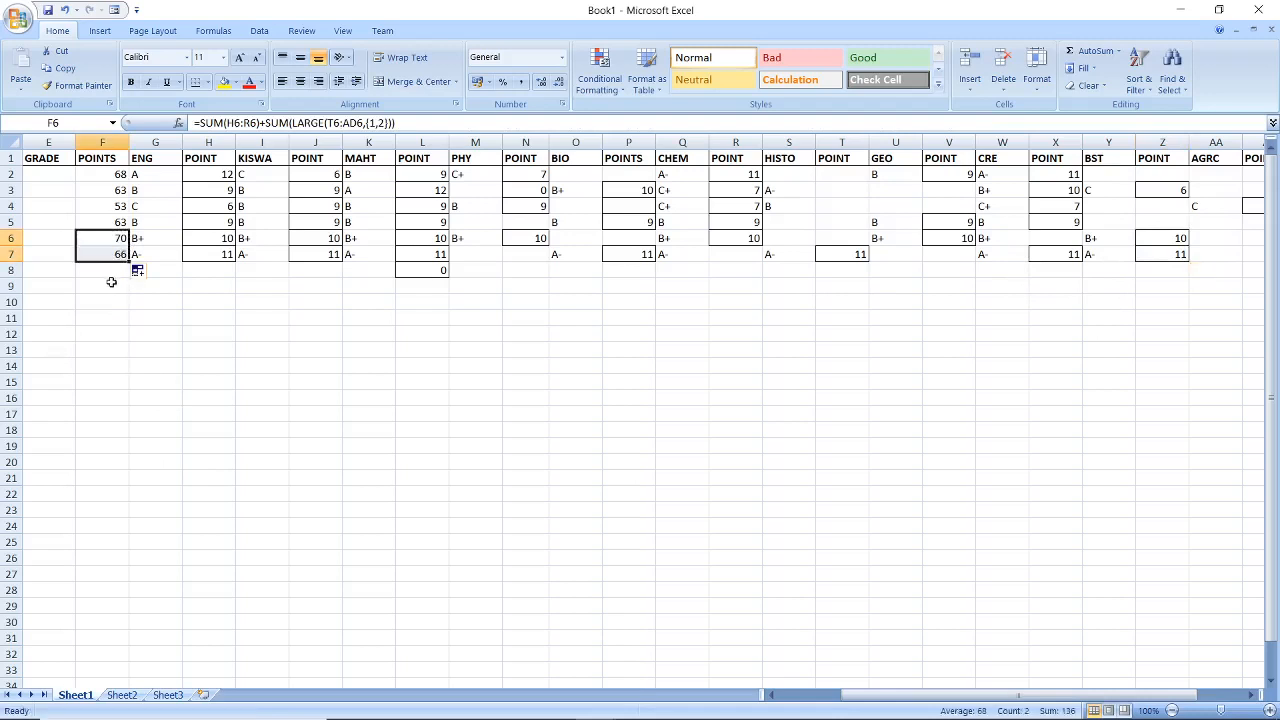
pyautogui.click(262, 302)
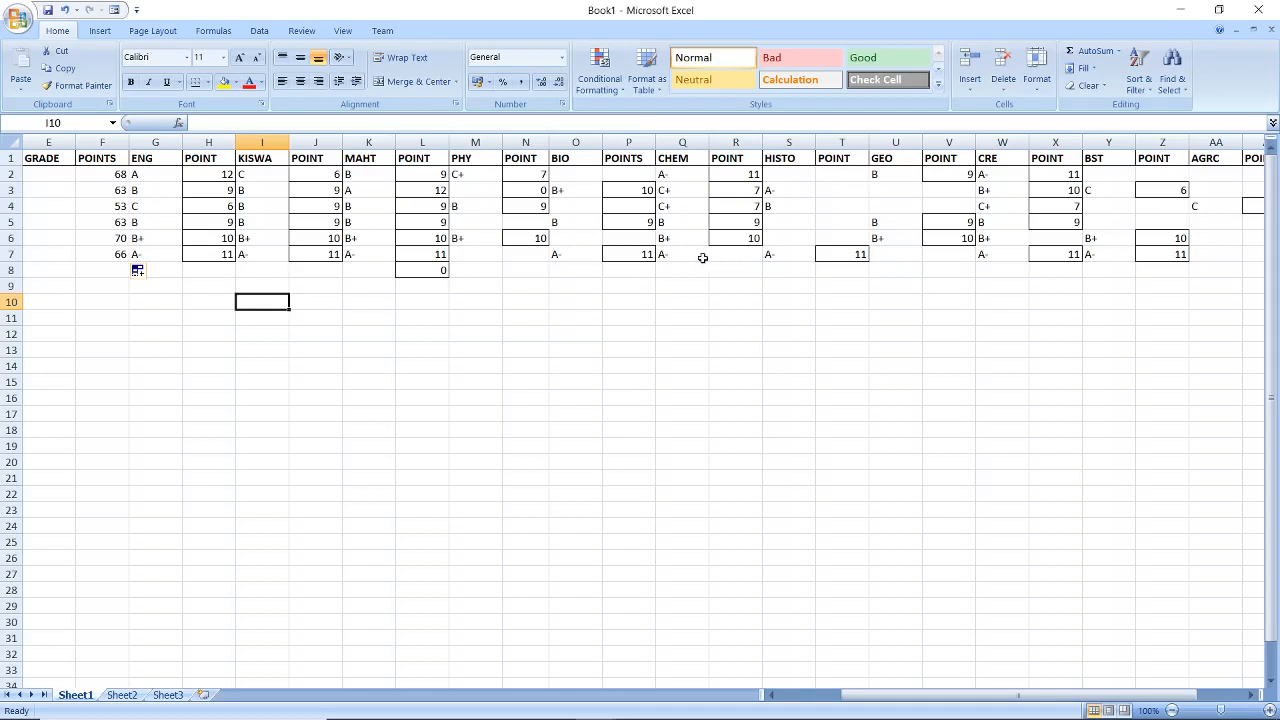
# Step: Fill the CHEM points formula from R6 down into R7
pyautogui.click(736, 256)
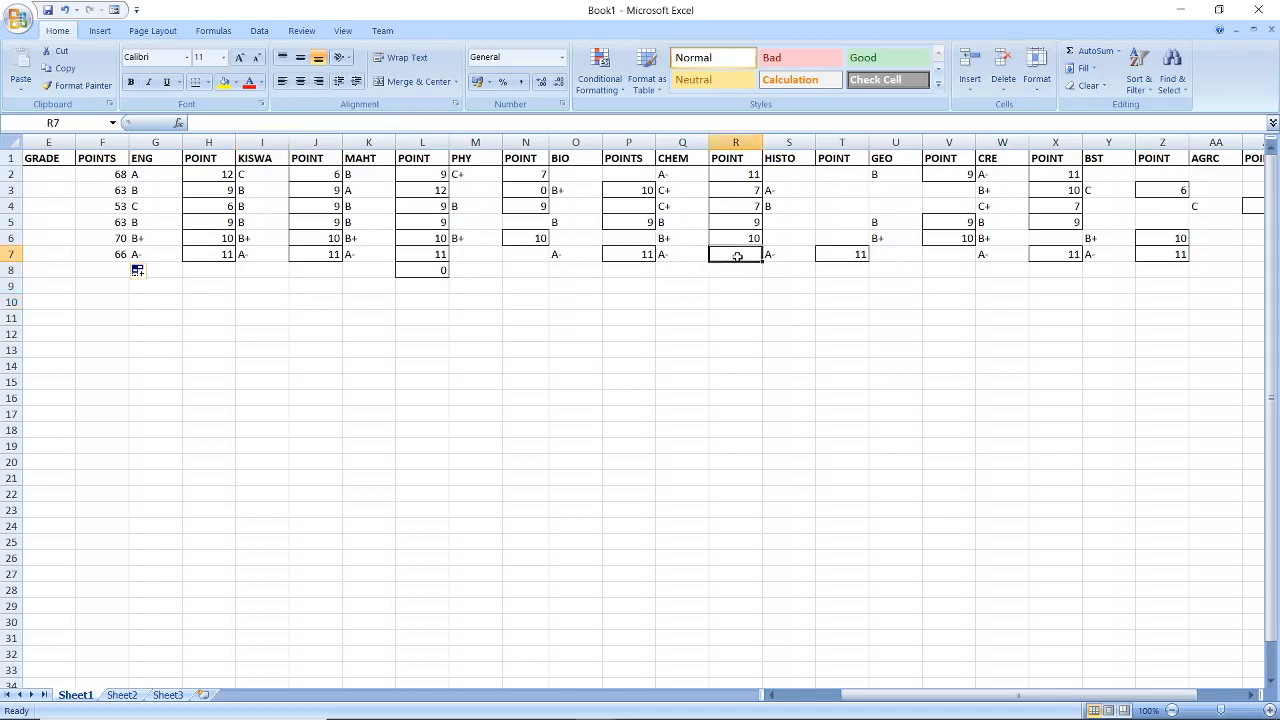
pyautogui.click(633, 258)
pyautogui.click(752, 242)
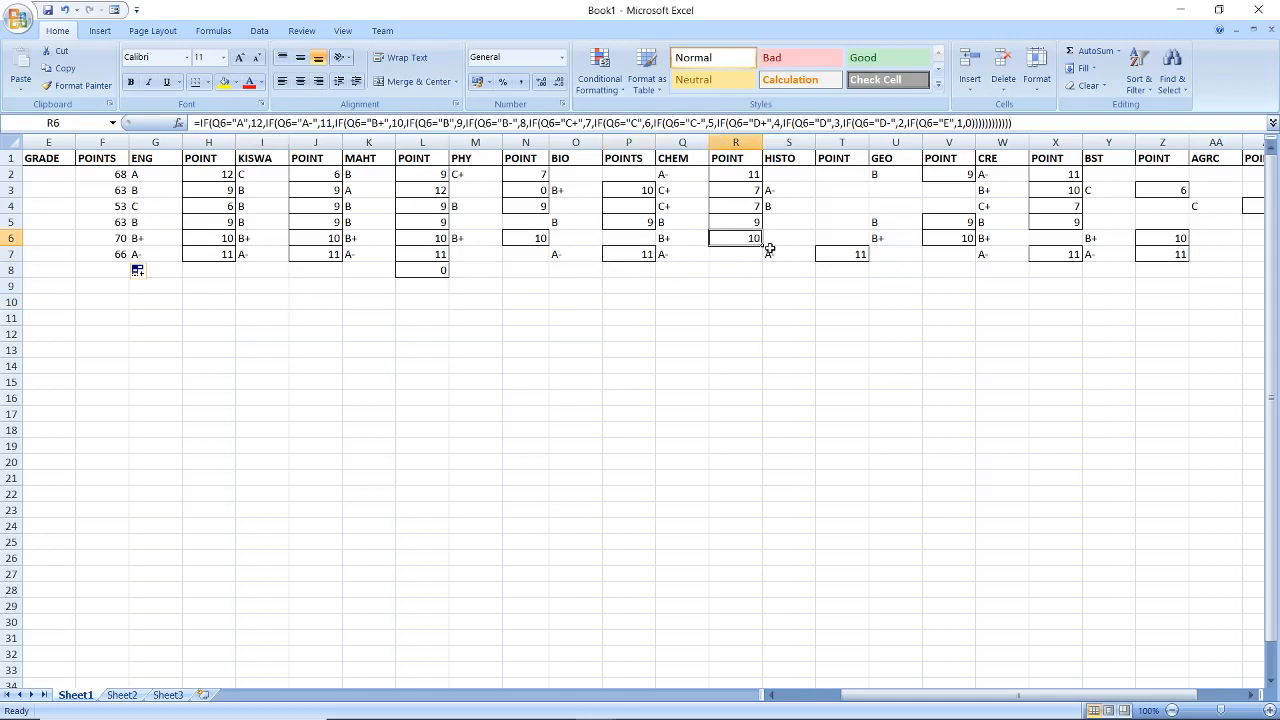
pyautogui.moveTo(761, 246); pyautogui.dragTo(768, 285)
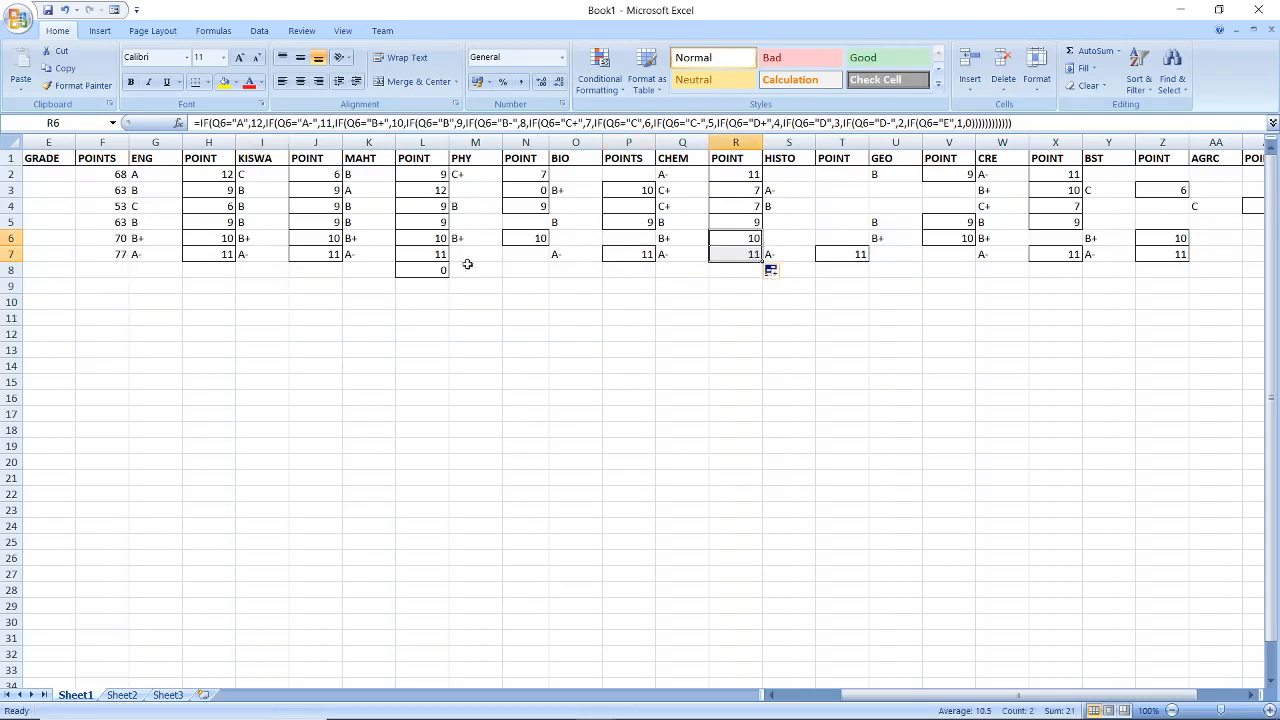
pyautogui.click(745, 274)
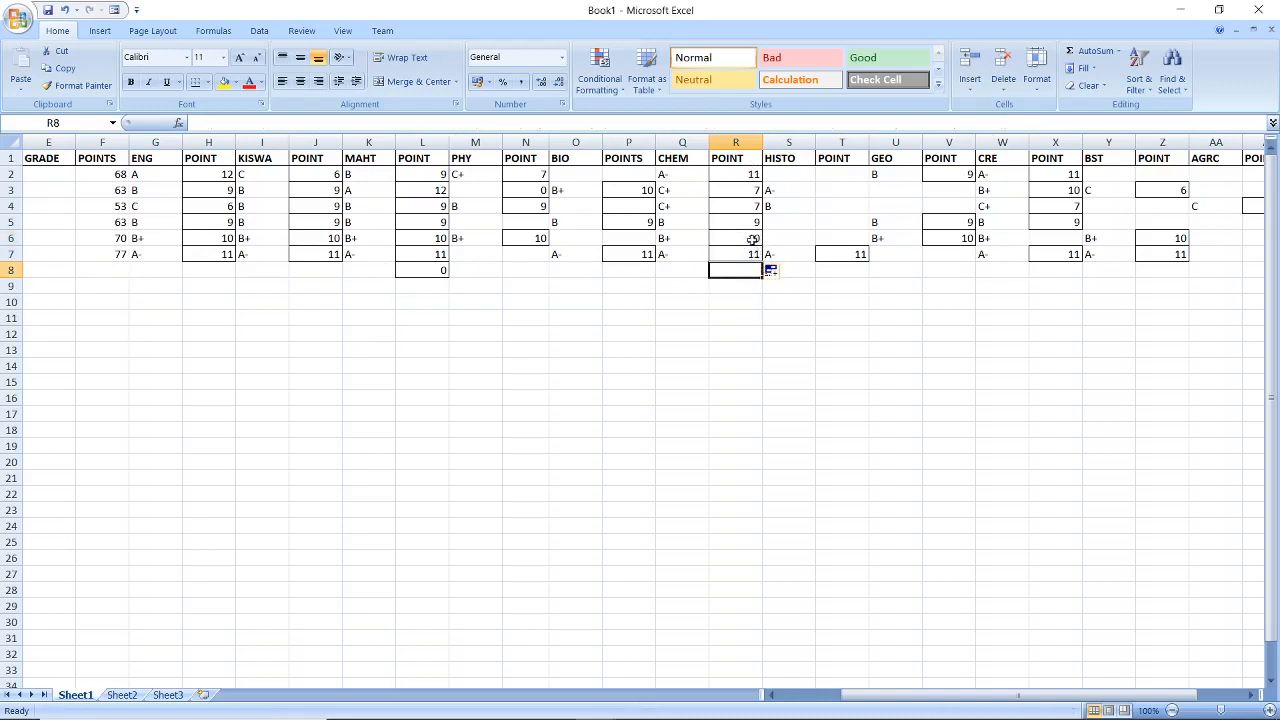
# Step: Copy the ENG points formula from H2 and paste it into the first student's GRADE cell, E2
pyautogui.moveTo(734, 716)
pyautogui.click(120, 176)
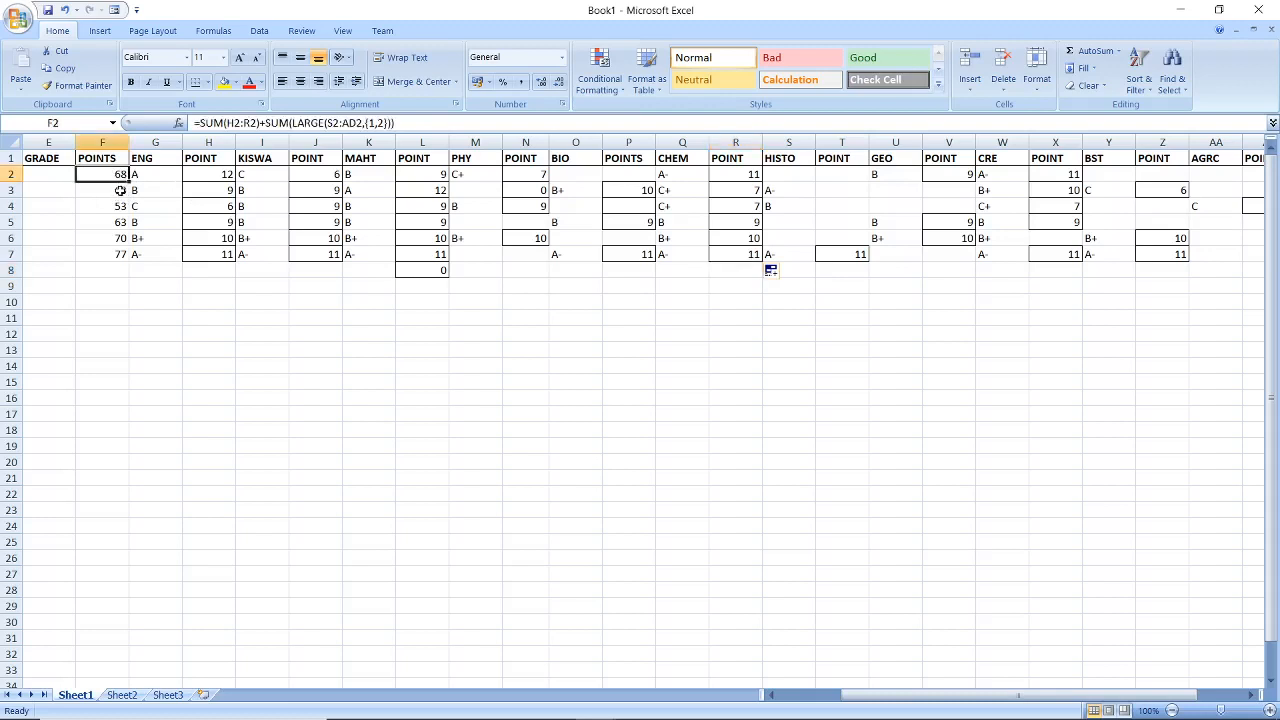
pyautogui.click(226, 175)
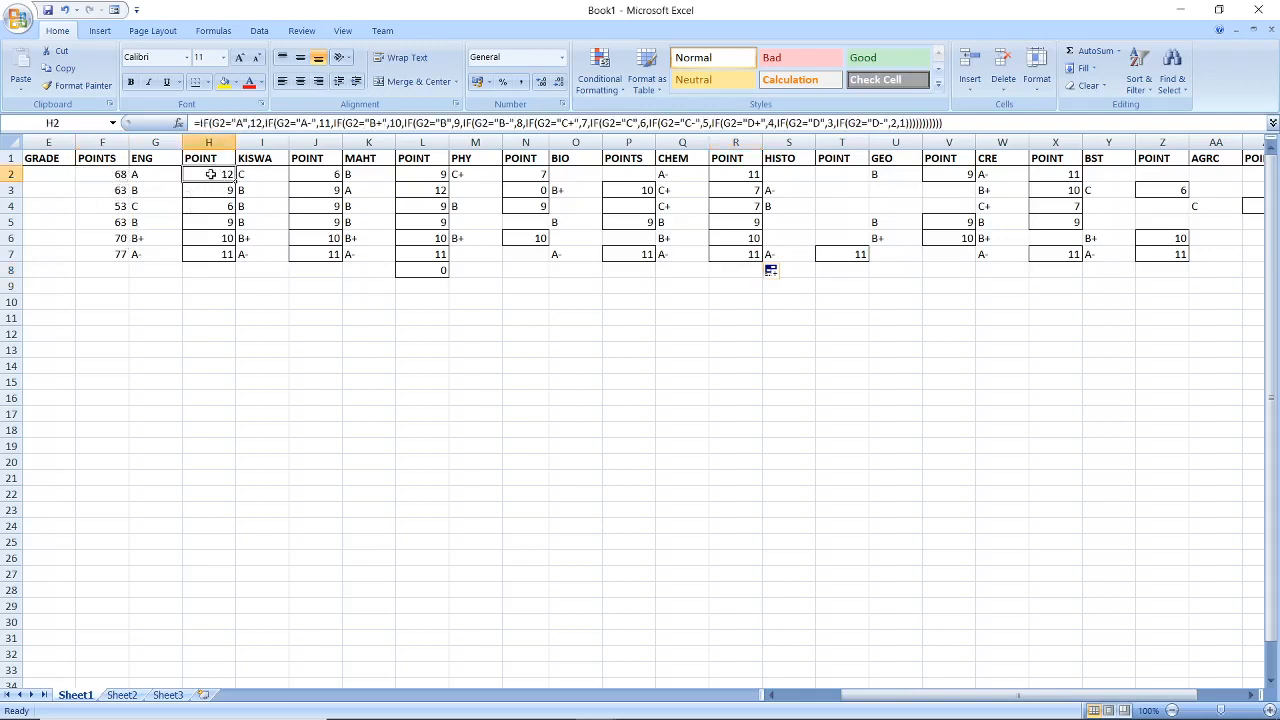
pyautogui.rightClick(210, 177)
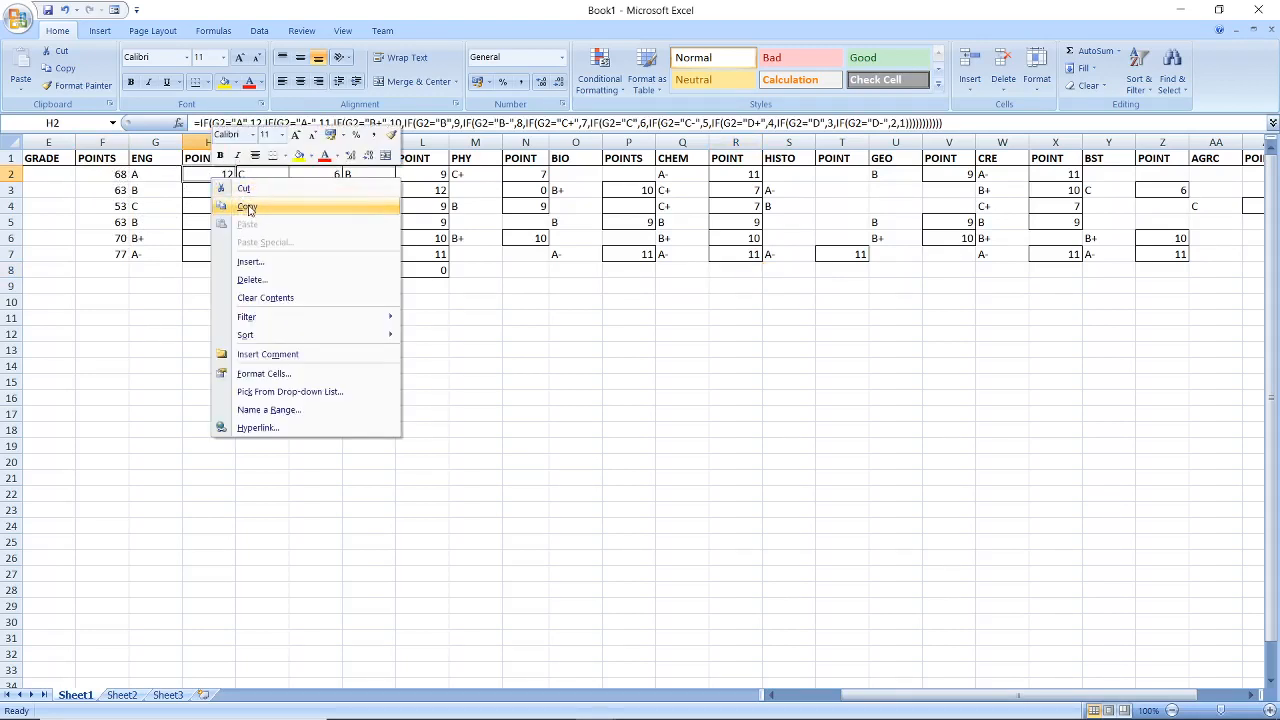
pyautogui.click(249, 208)
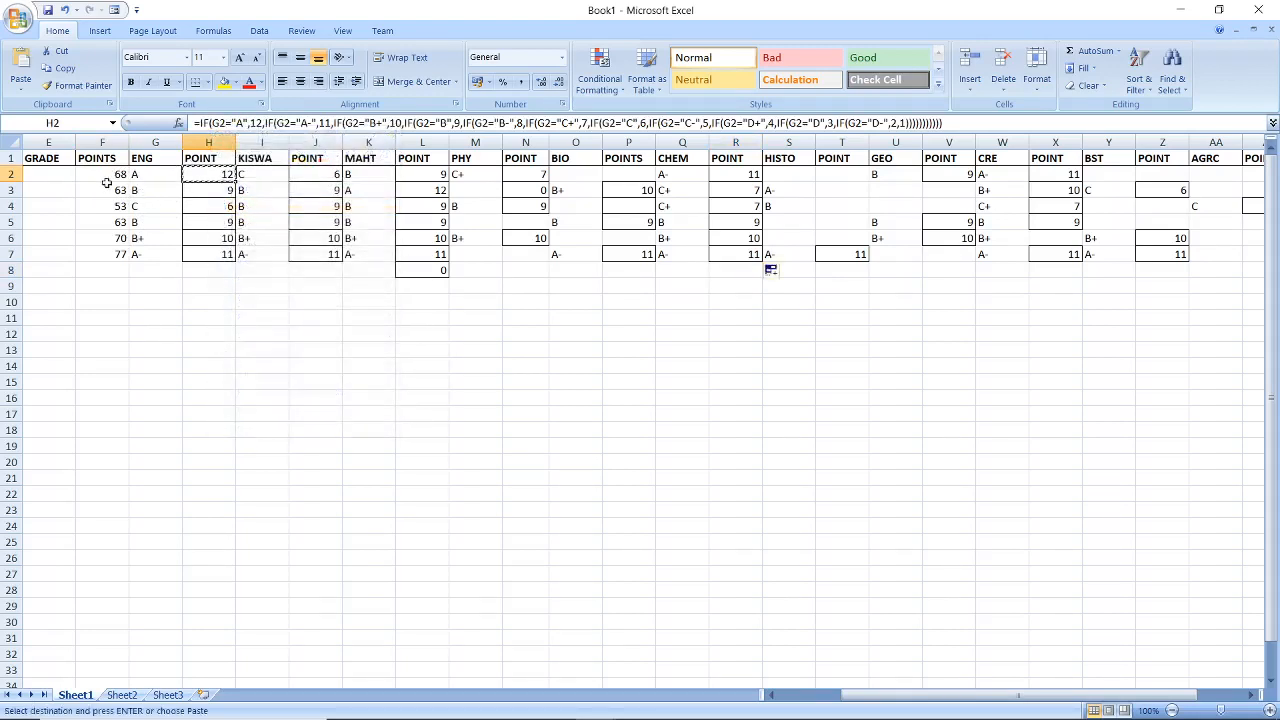
pyautogui.click(57, 179)
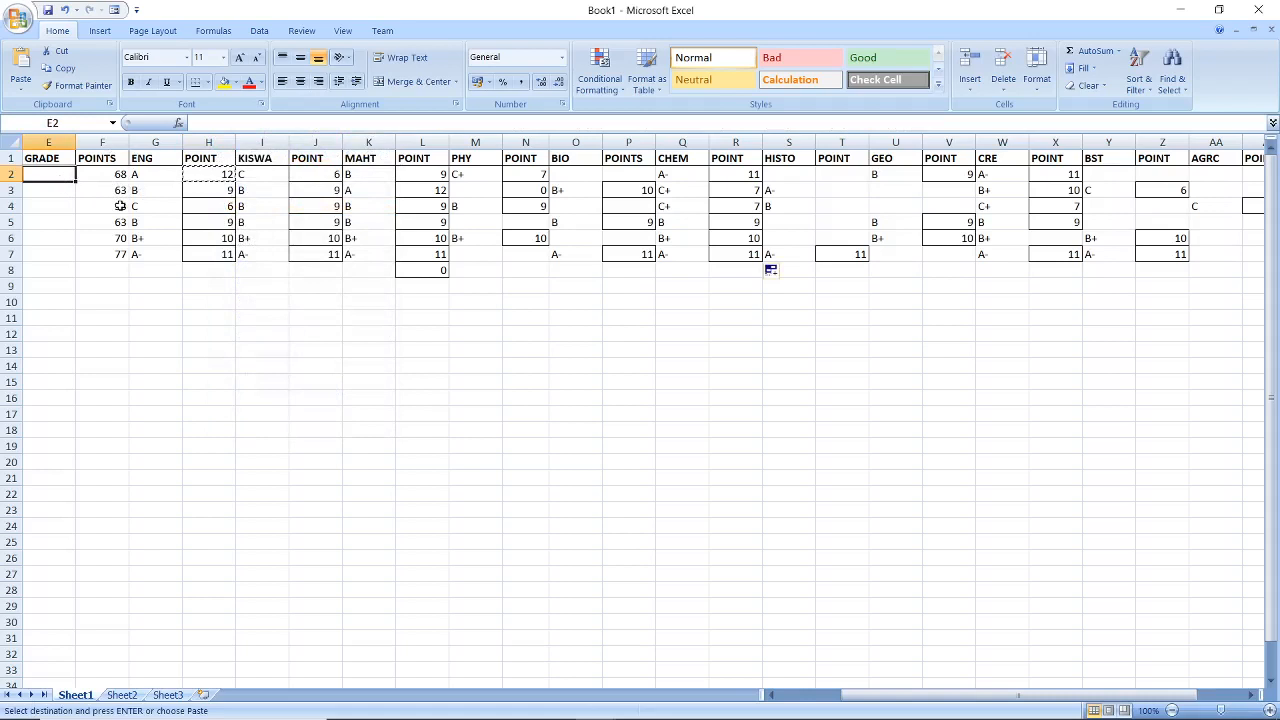
pyautogui.hotkey('ctrl', 'v')
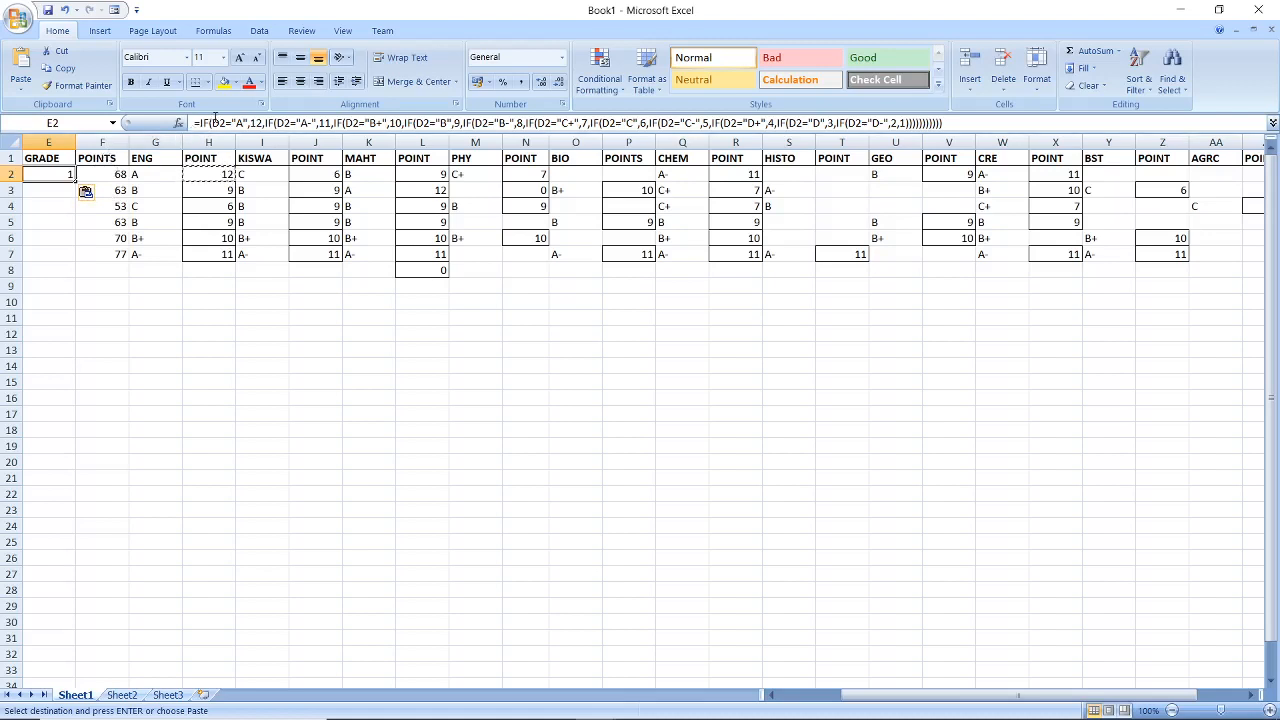
# Step: Change the first logical test of the E2 grade formula to F2>=81
pyautogui.click(218, 122)
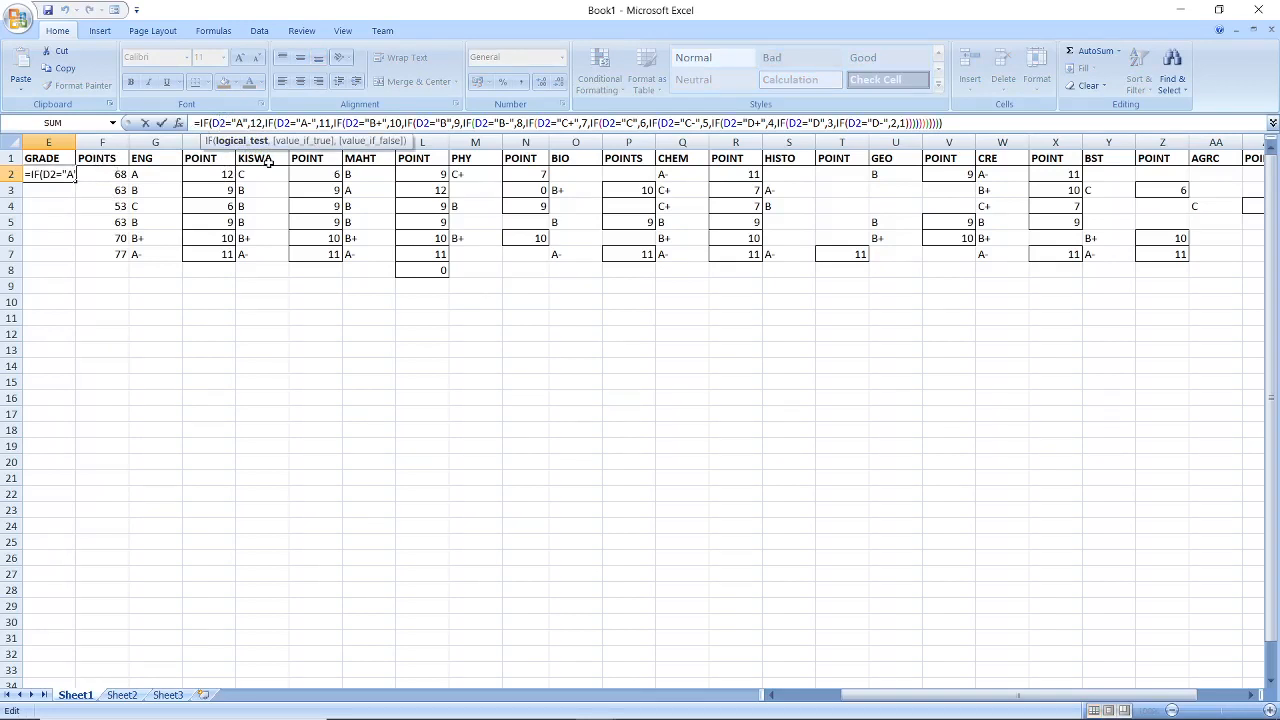
pyautogui.press('BackSpace')
pyautogui.write('F')
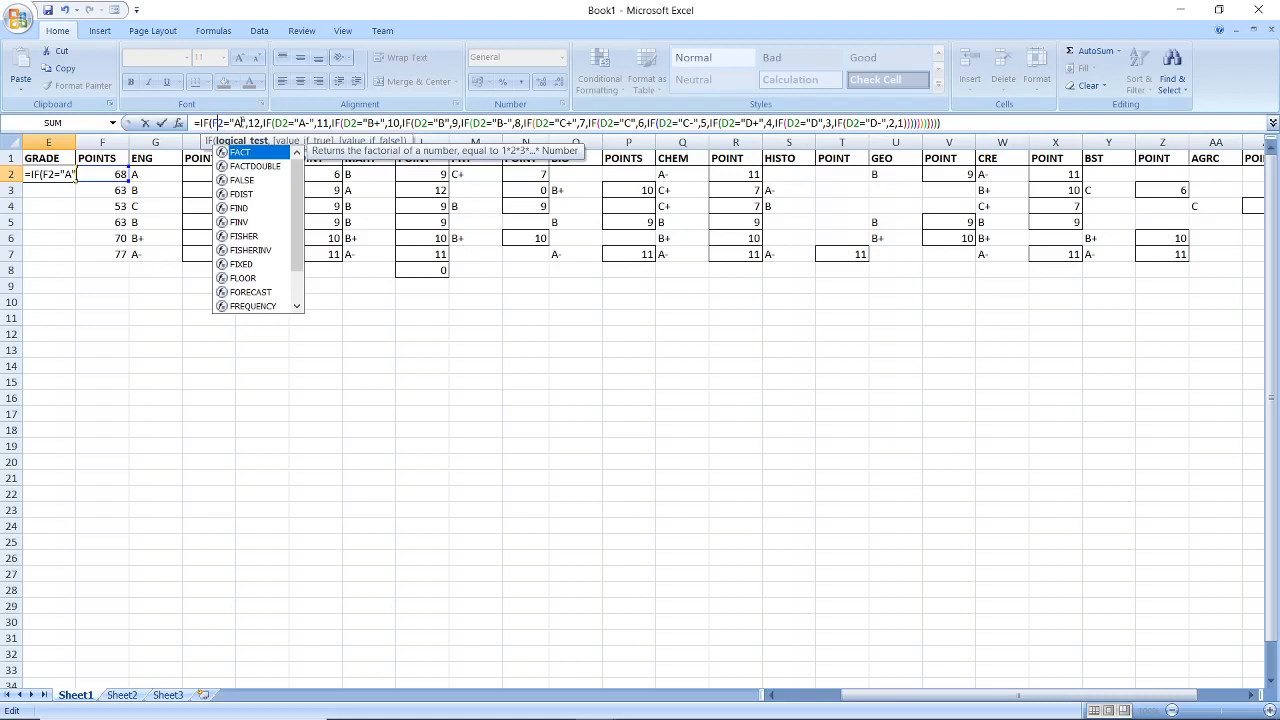
pyautogui.click(246, 122)
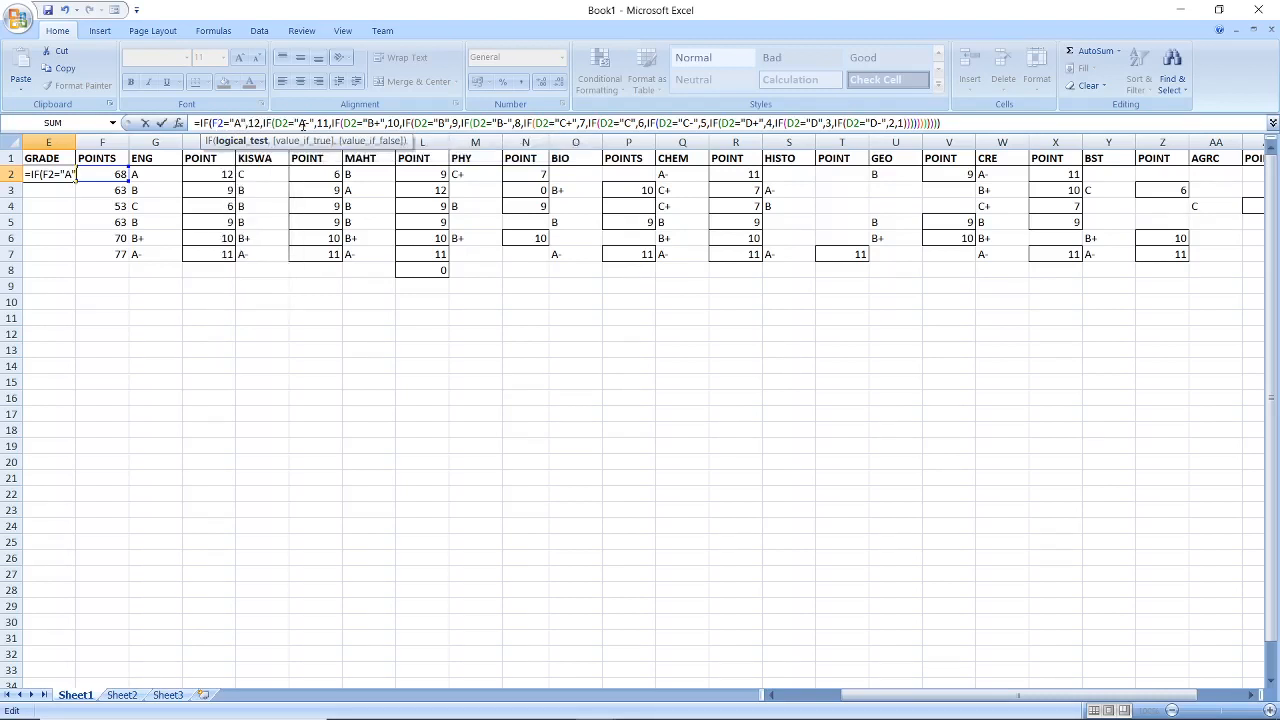
pyautogui.press('Delete')
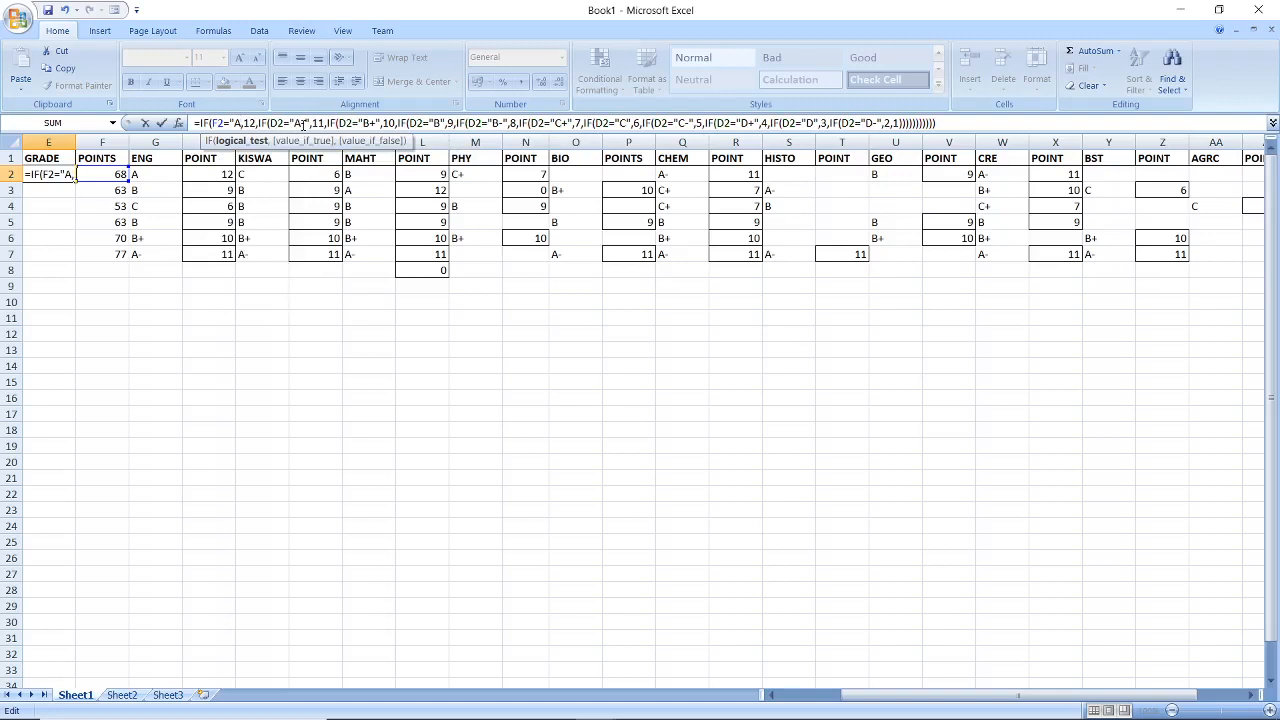
pyautogui.press('BackSpace')
pyautogui.press('BackSpace')
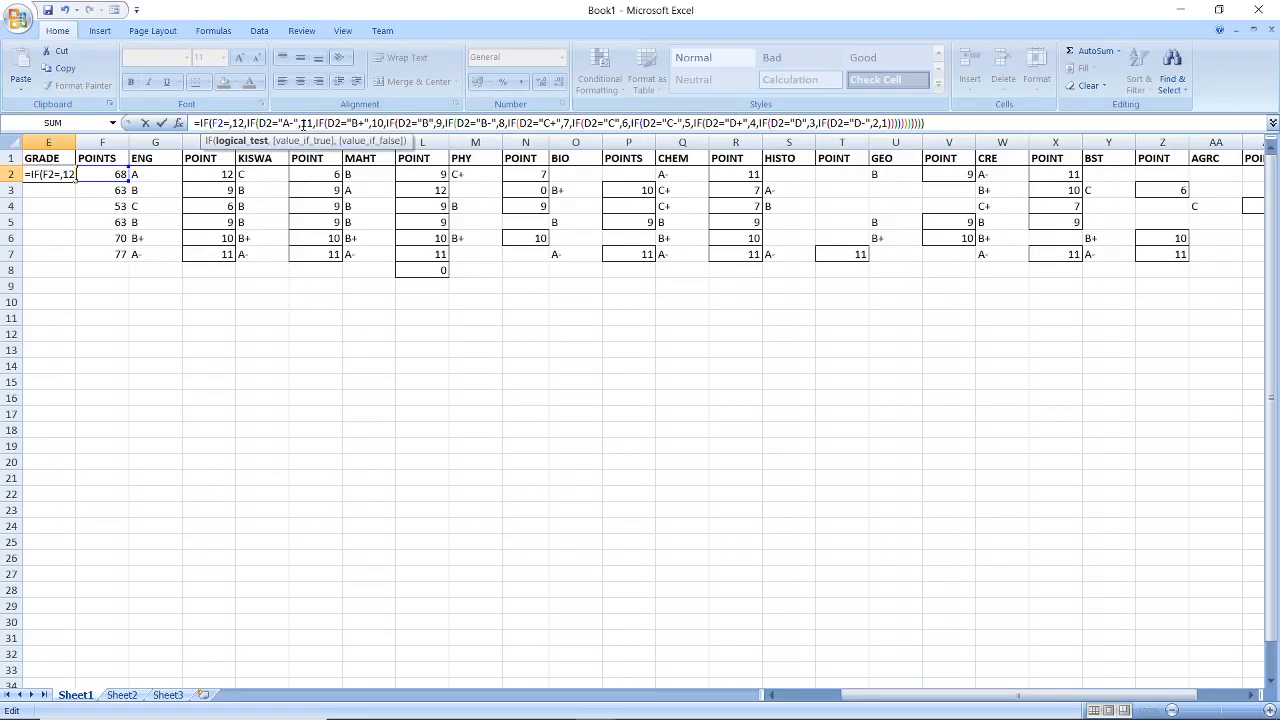
pyautogui.click(223, 122)
pyautogui.write('>')
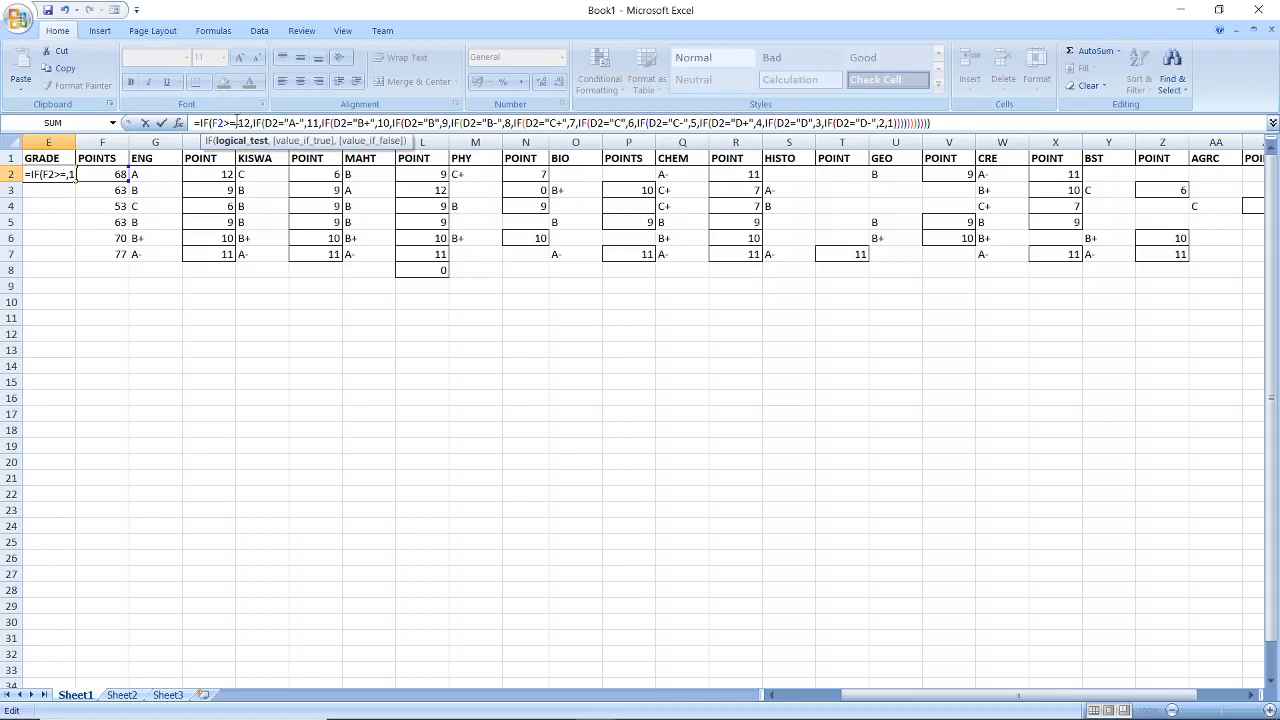
pyautogui.click(238, 122)
pyautogui.write('81,1')
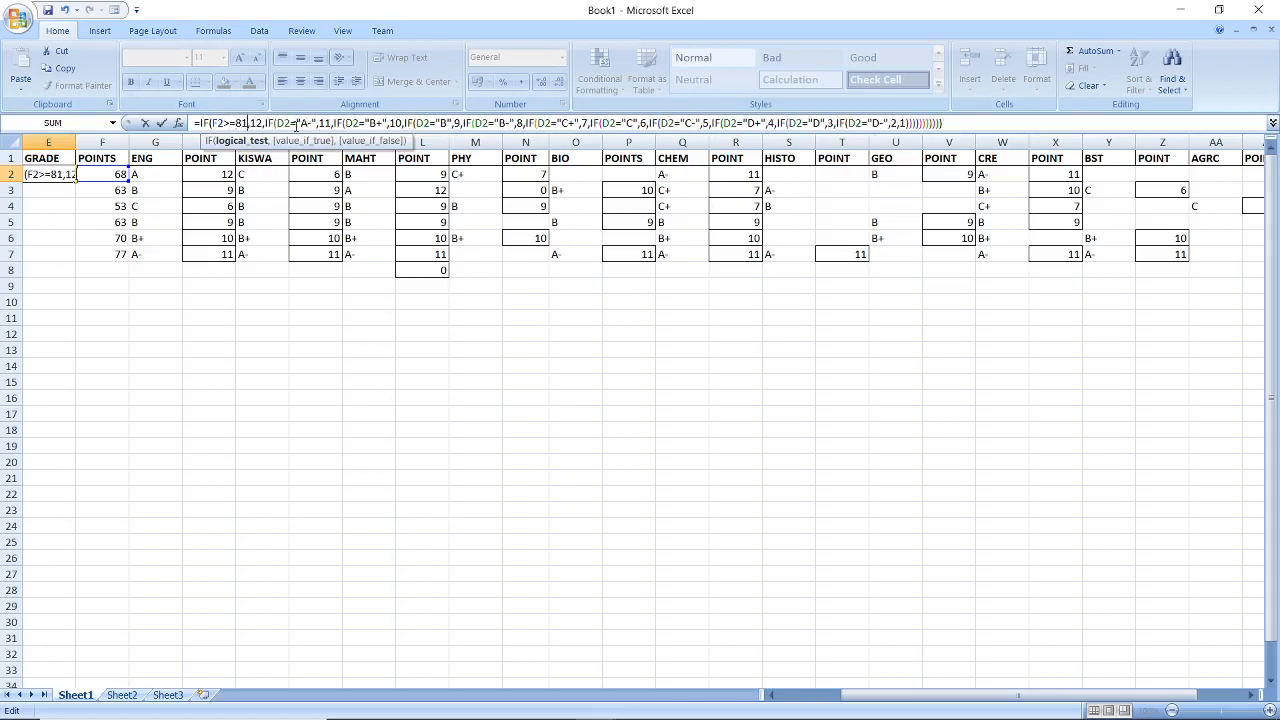
# Step: Replace the first IF's true value in the E2 grade formula with "A"
pyautogui.click(262, 122)
pyautogui.write(',')
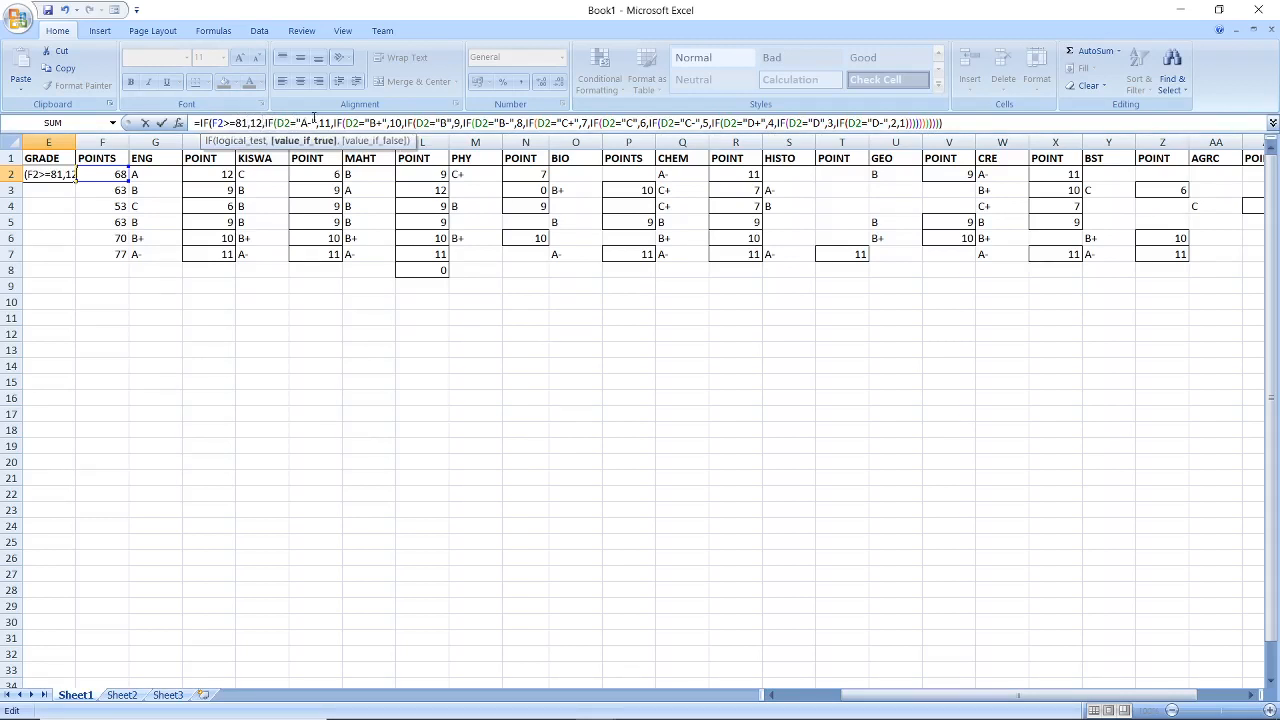
pyautogui.press('BackSpace')
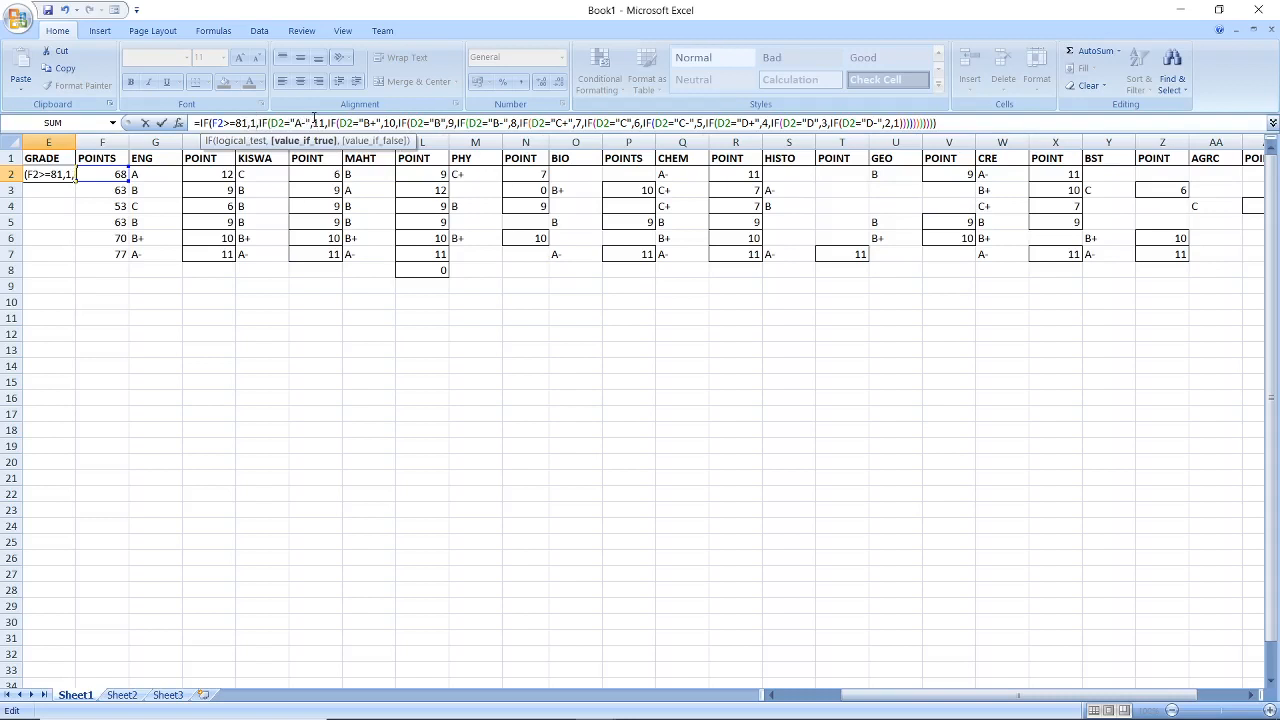
pyautogui.press('BackSpace')
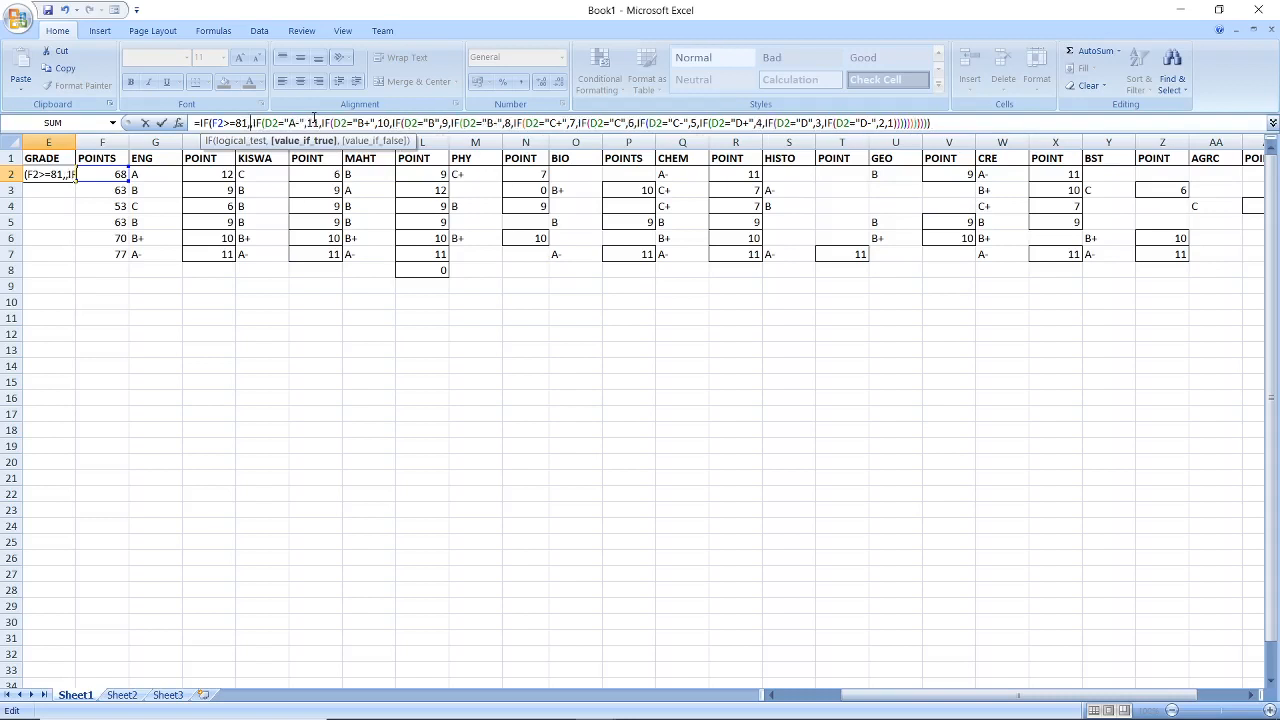
pyautogui.write('"A"')
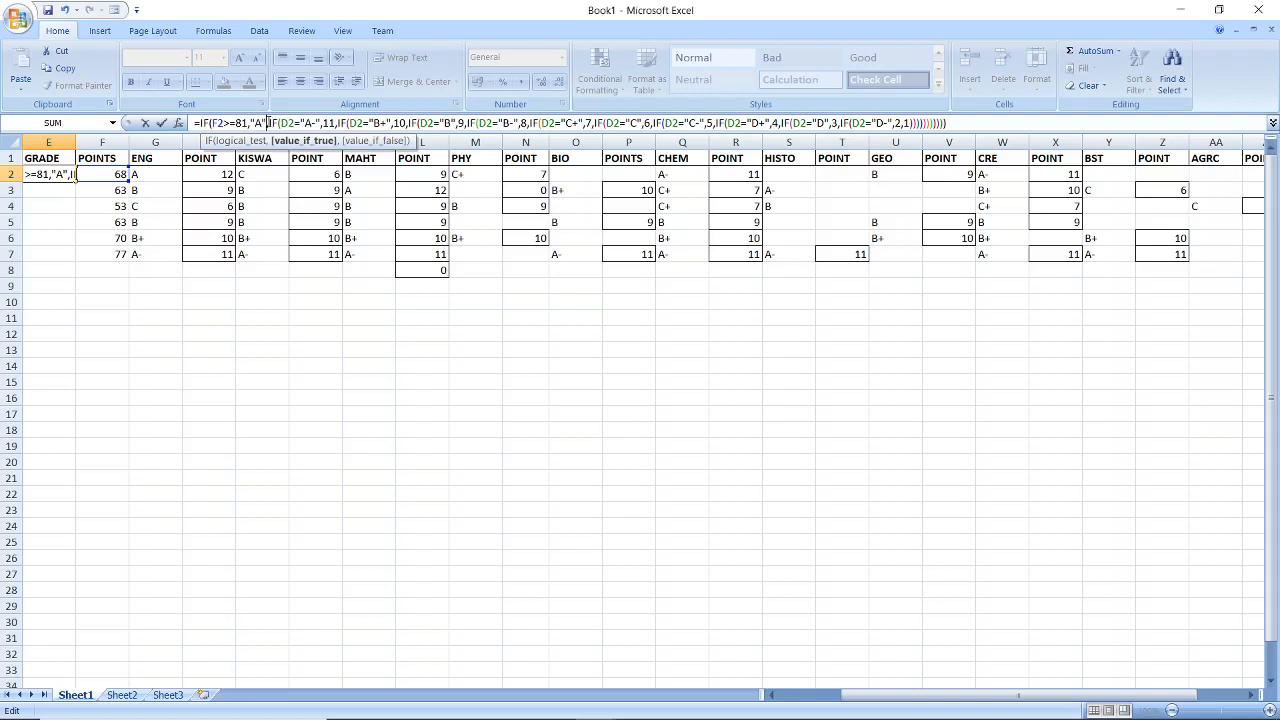
# Step: Select all the remaining nested IF conditions after "A" through the closing brackets of the E2 formula
pyautogui.moveTo(268, 123); pyautogui.dragTo(935, 123)
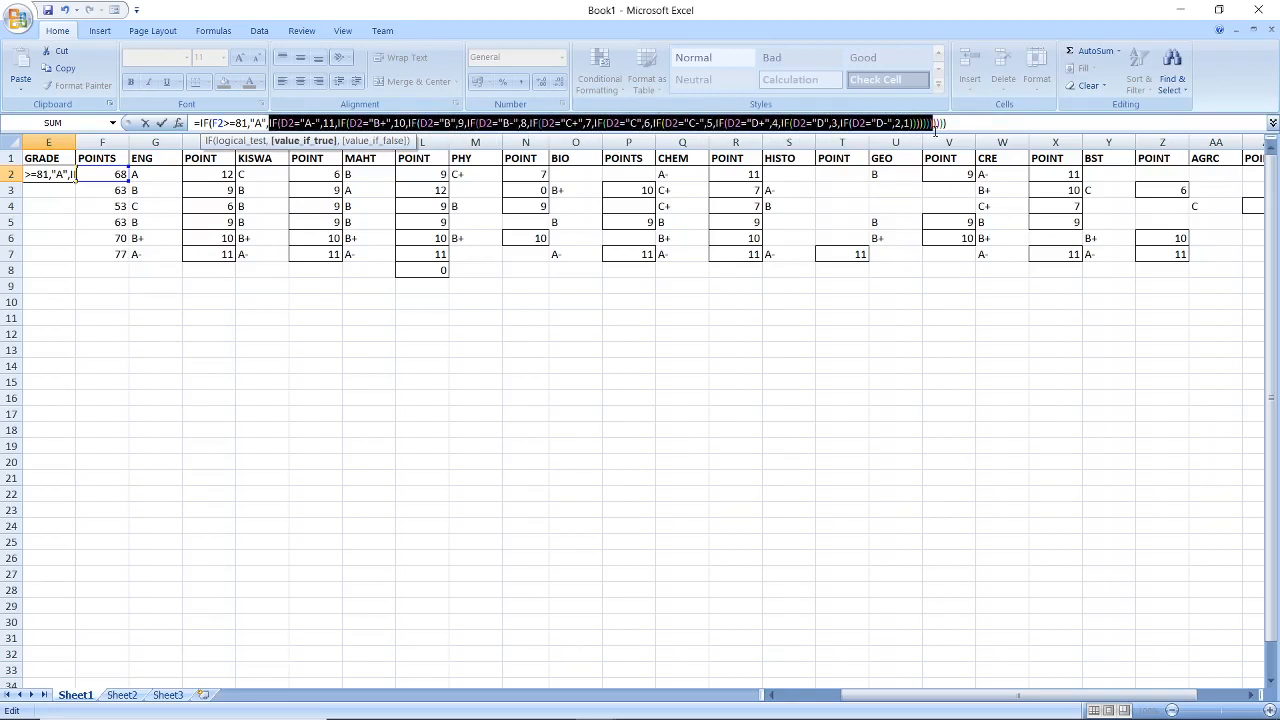
pyautogui.moveTo(935, 123); pyautogui.dragTo(946, 123)
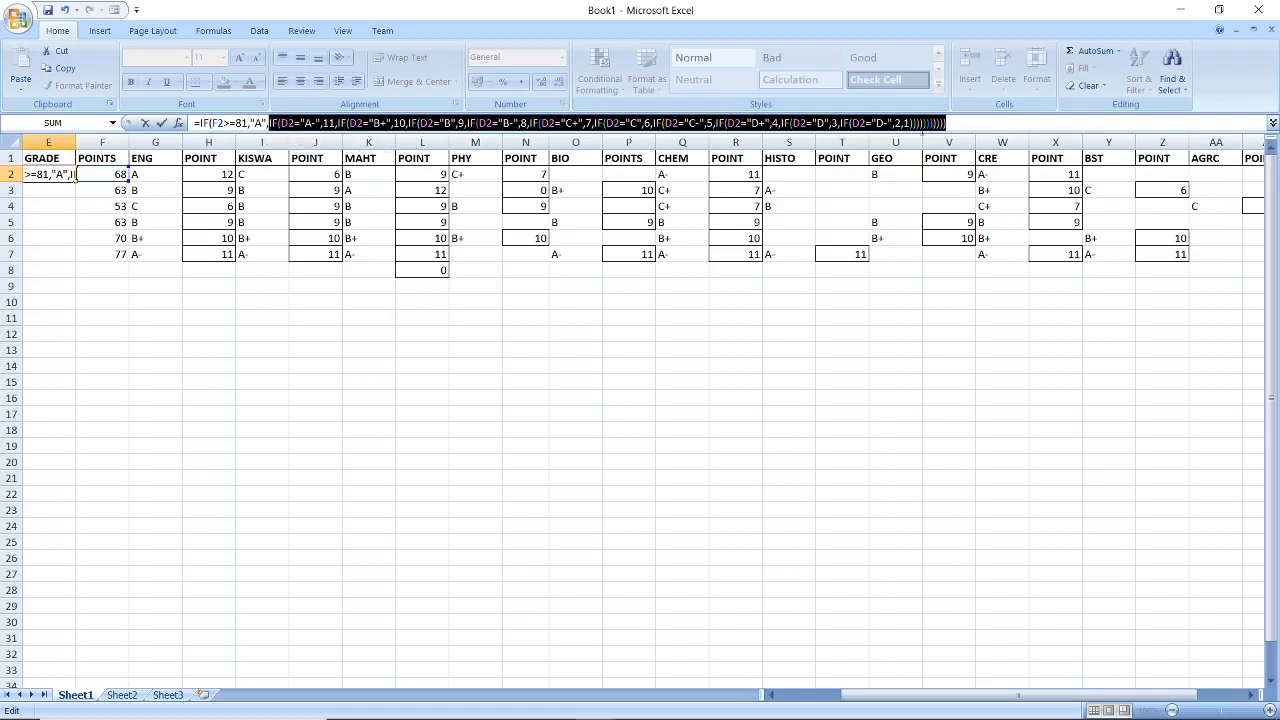